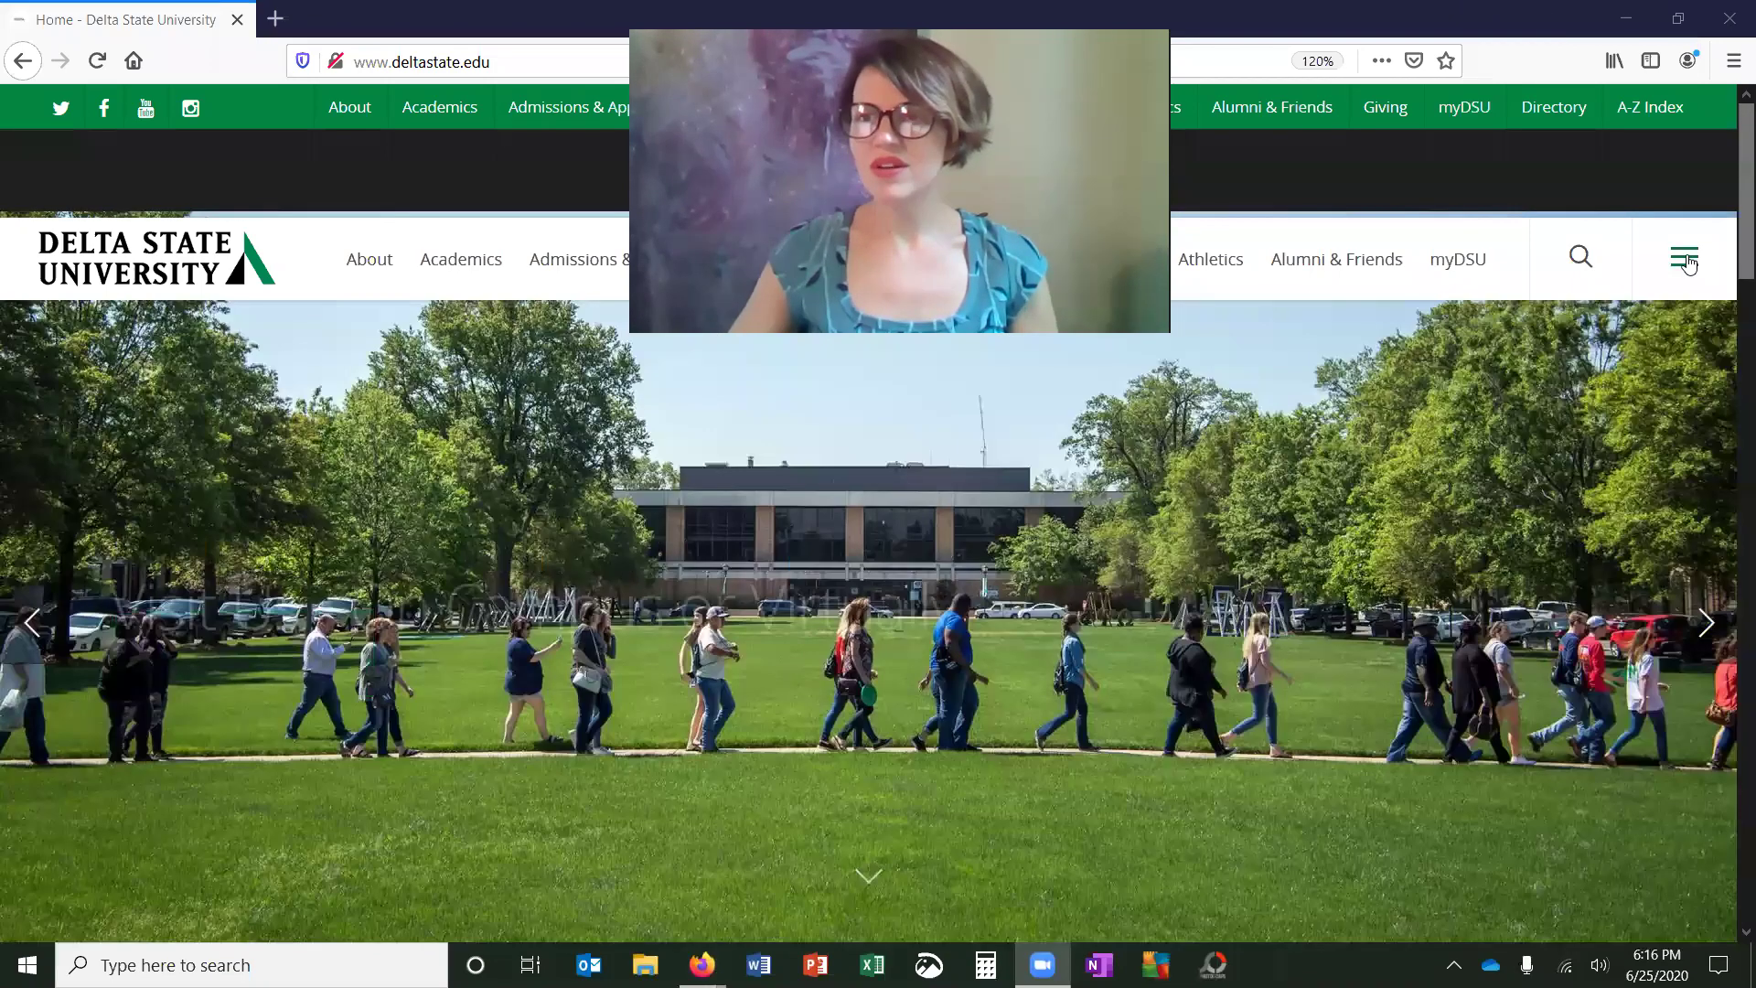
# Open the library's home page from the Delta State University site's Around Campus links.
pyautogui.click(1688, 261)
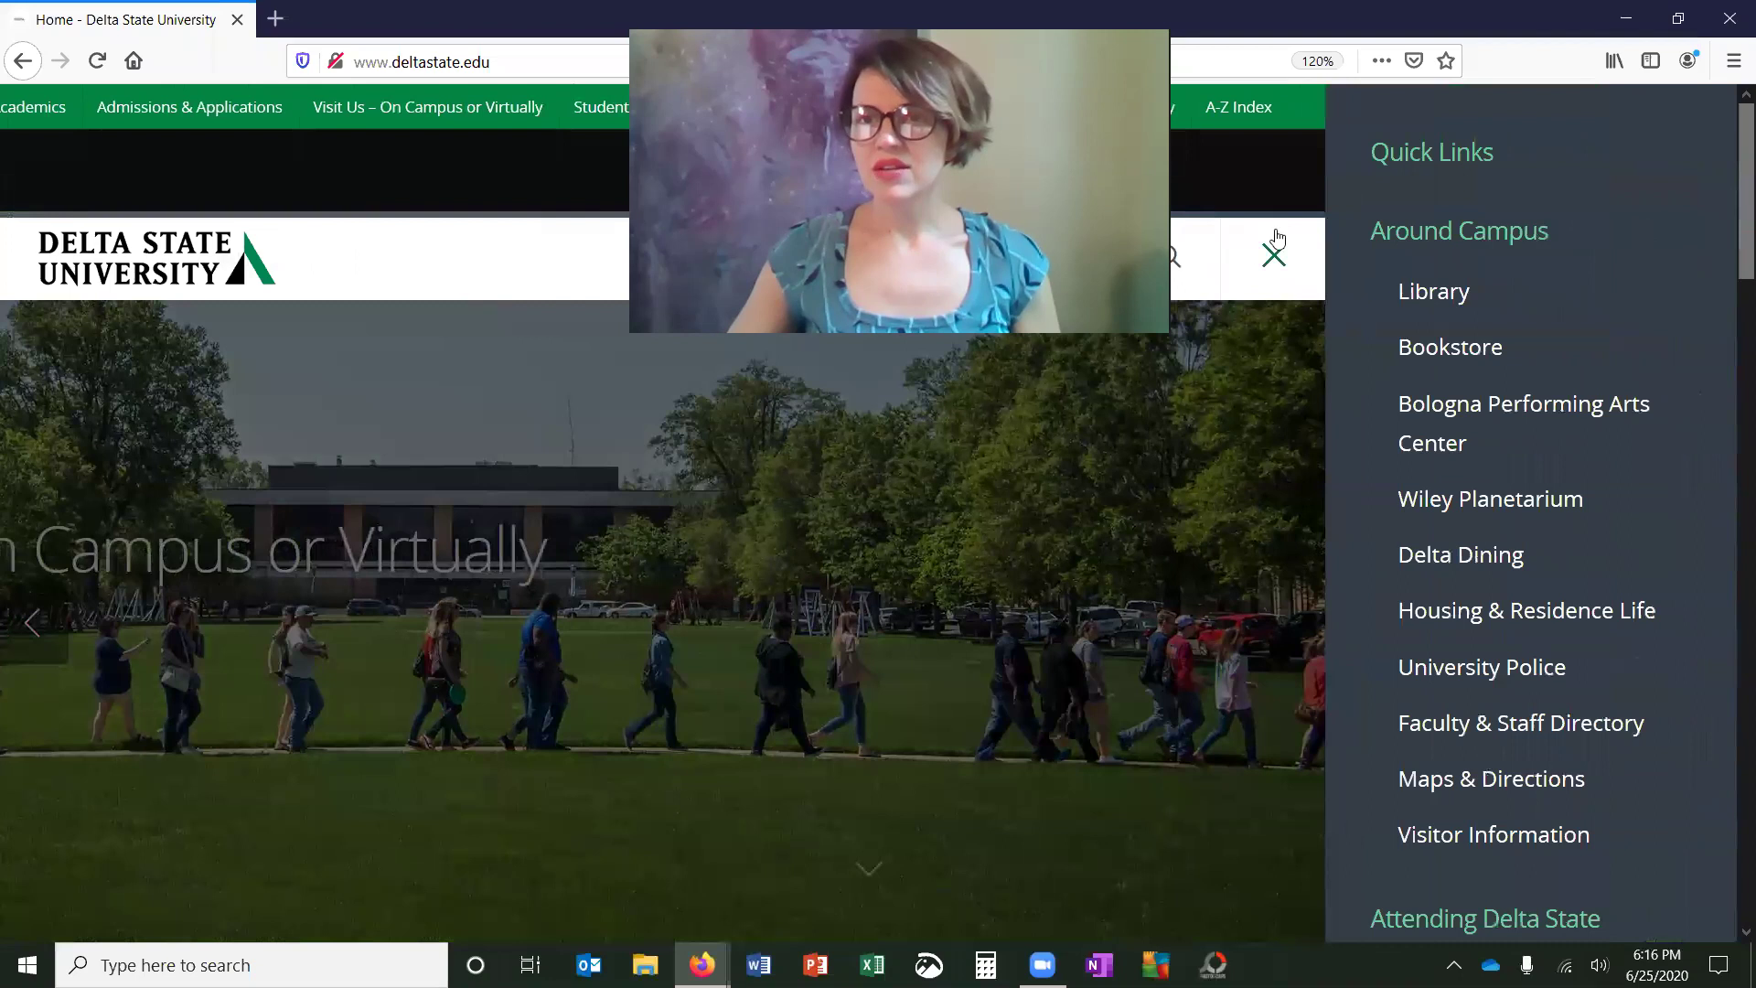
pyautogui.click(1435, 293)
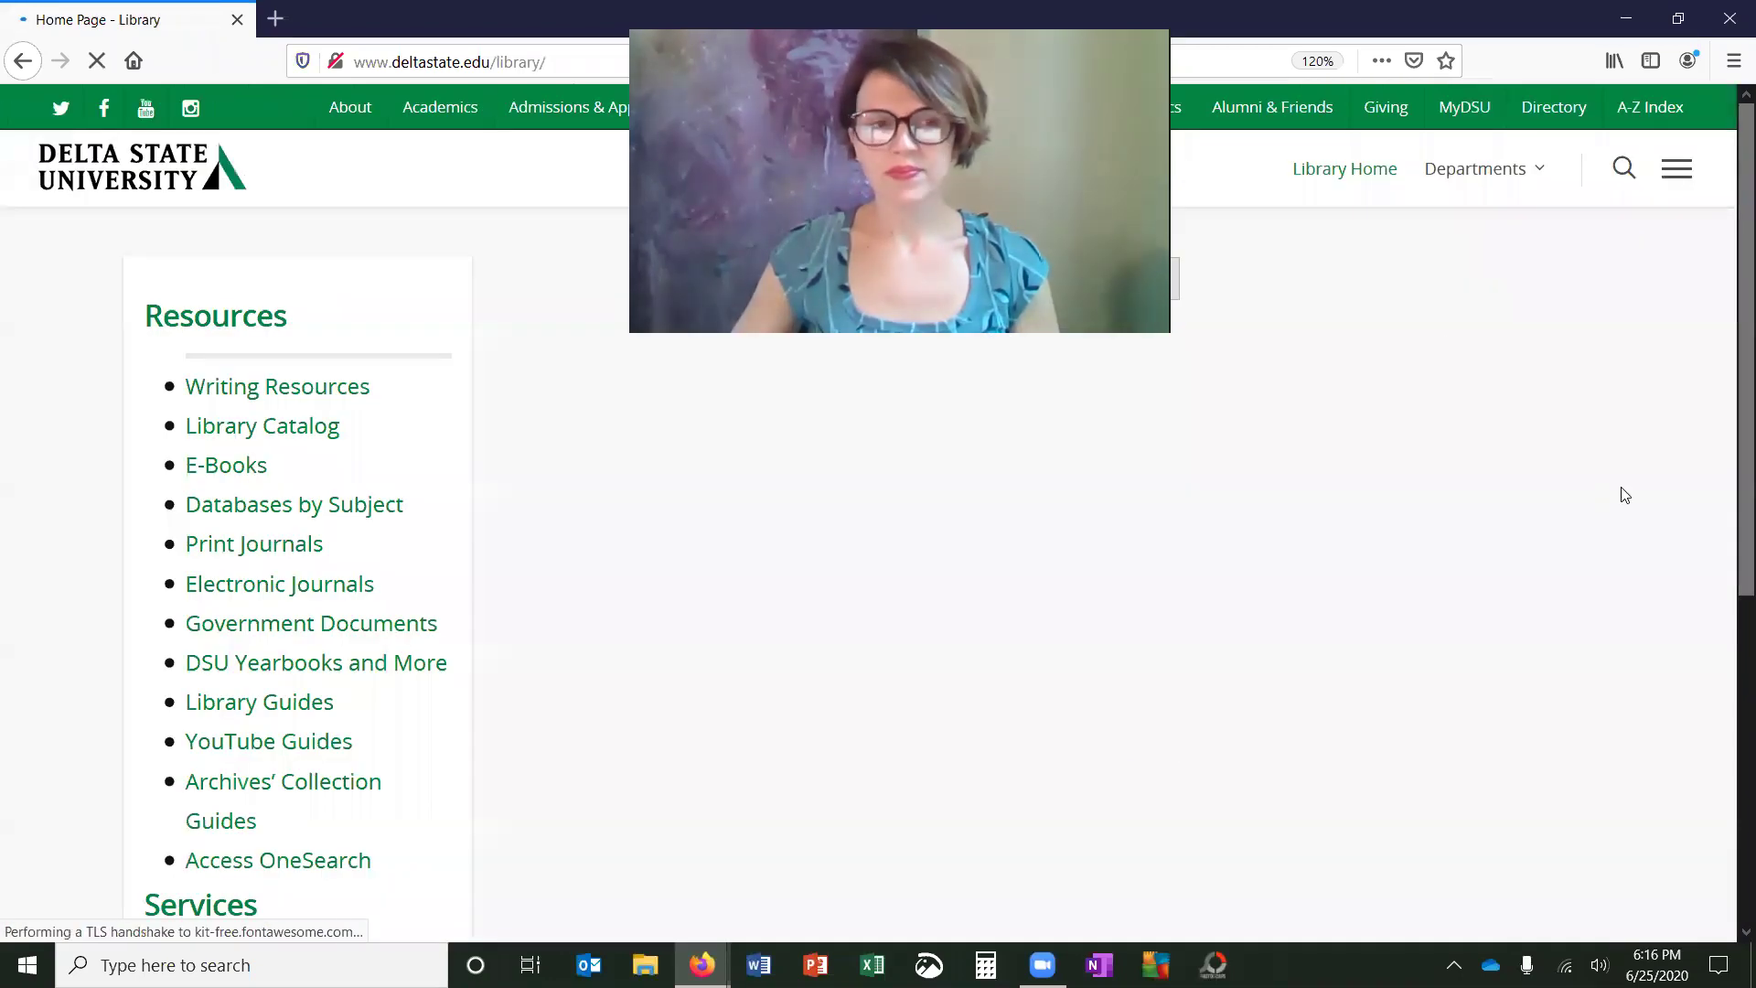
# Choose EBSCOhost from the library's quick-jump database list and submit the prefilled student/employee login.
pyautogui.scroll(-3, 1309, 518)
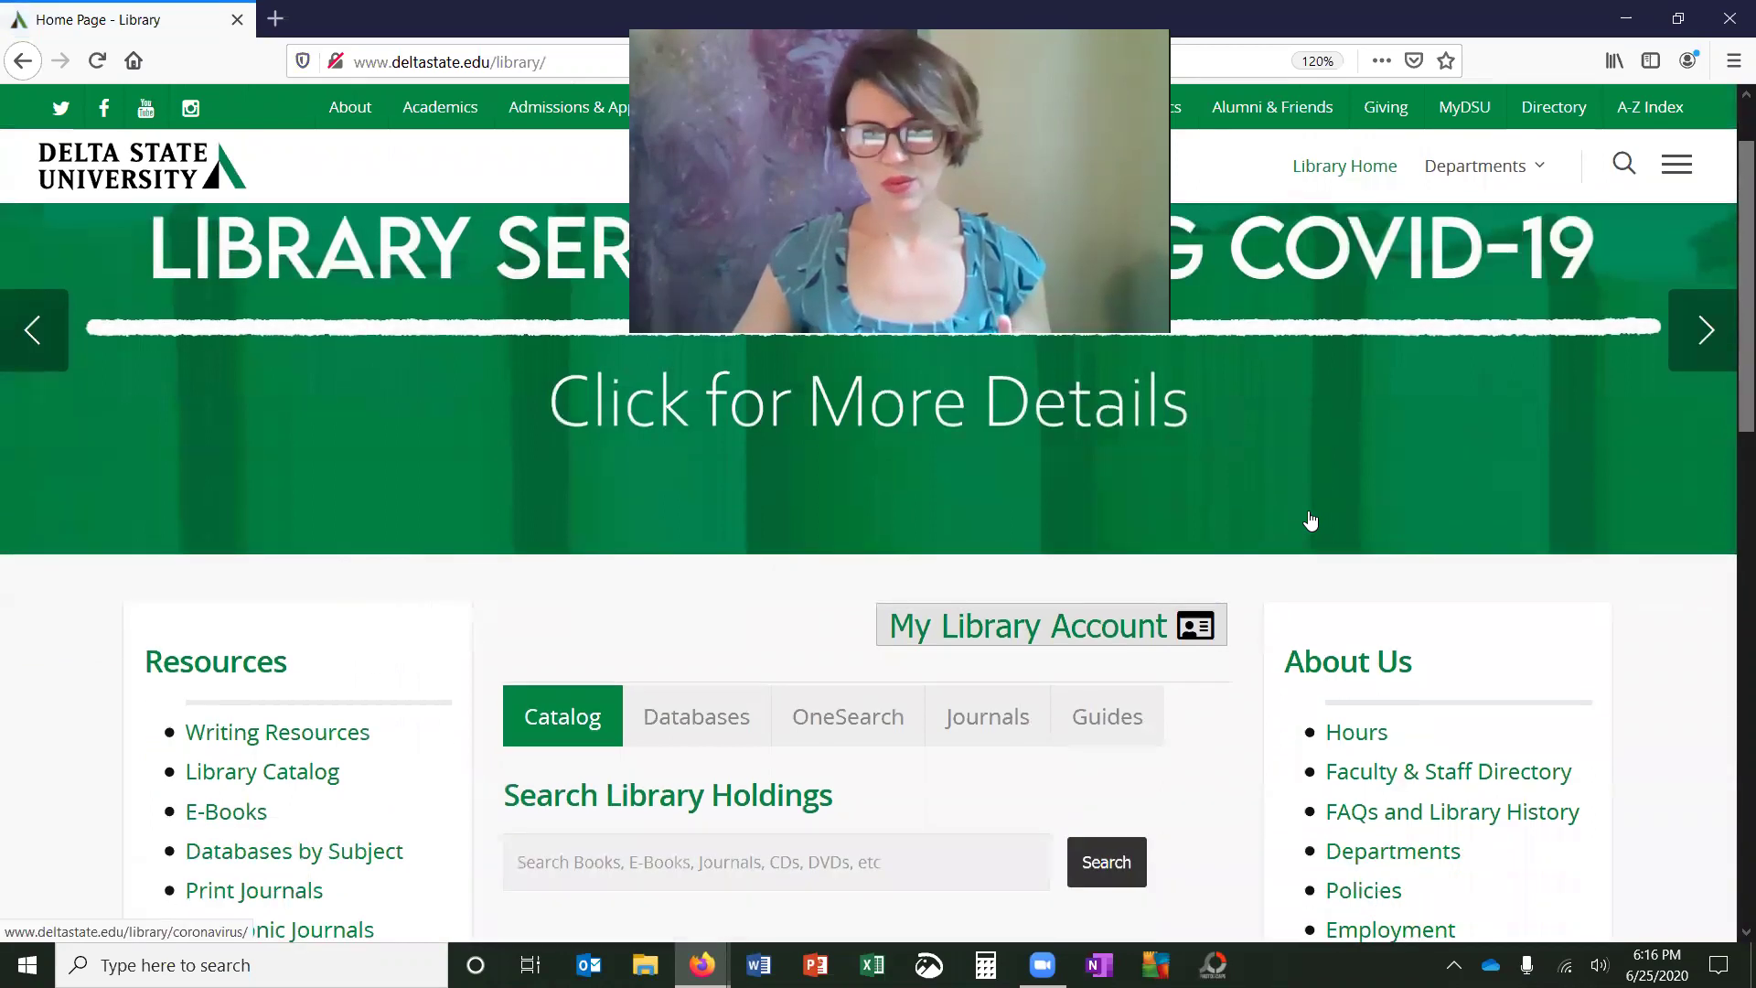
pyautogui.scroll(-3, 1310, 519)
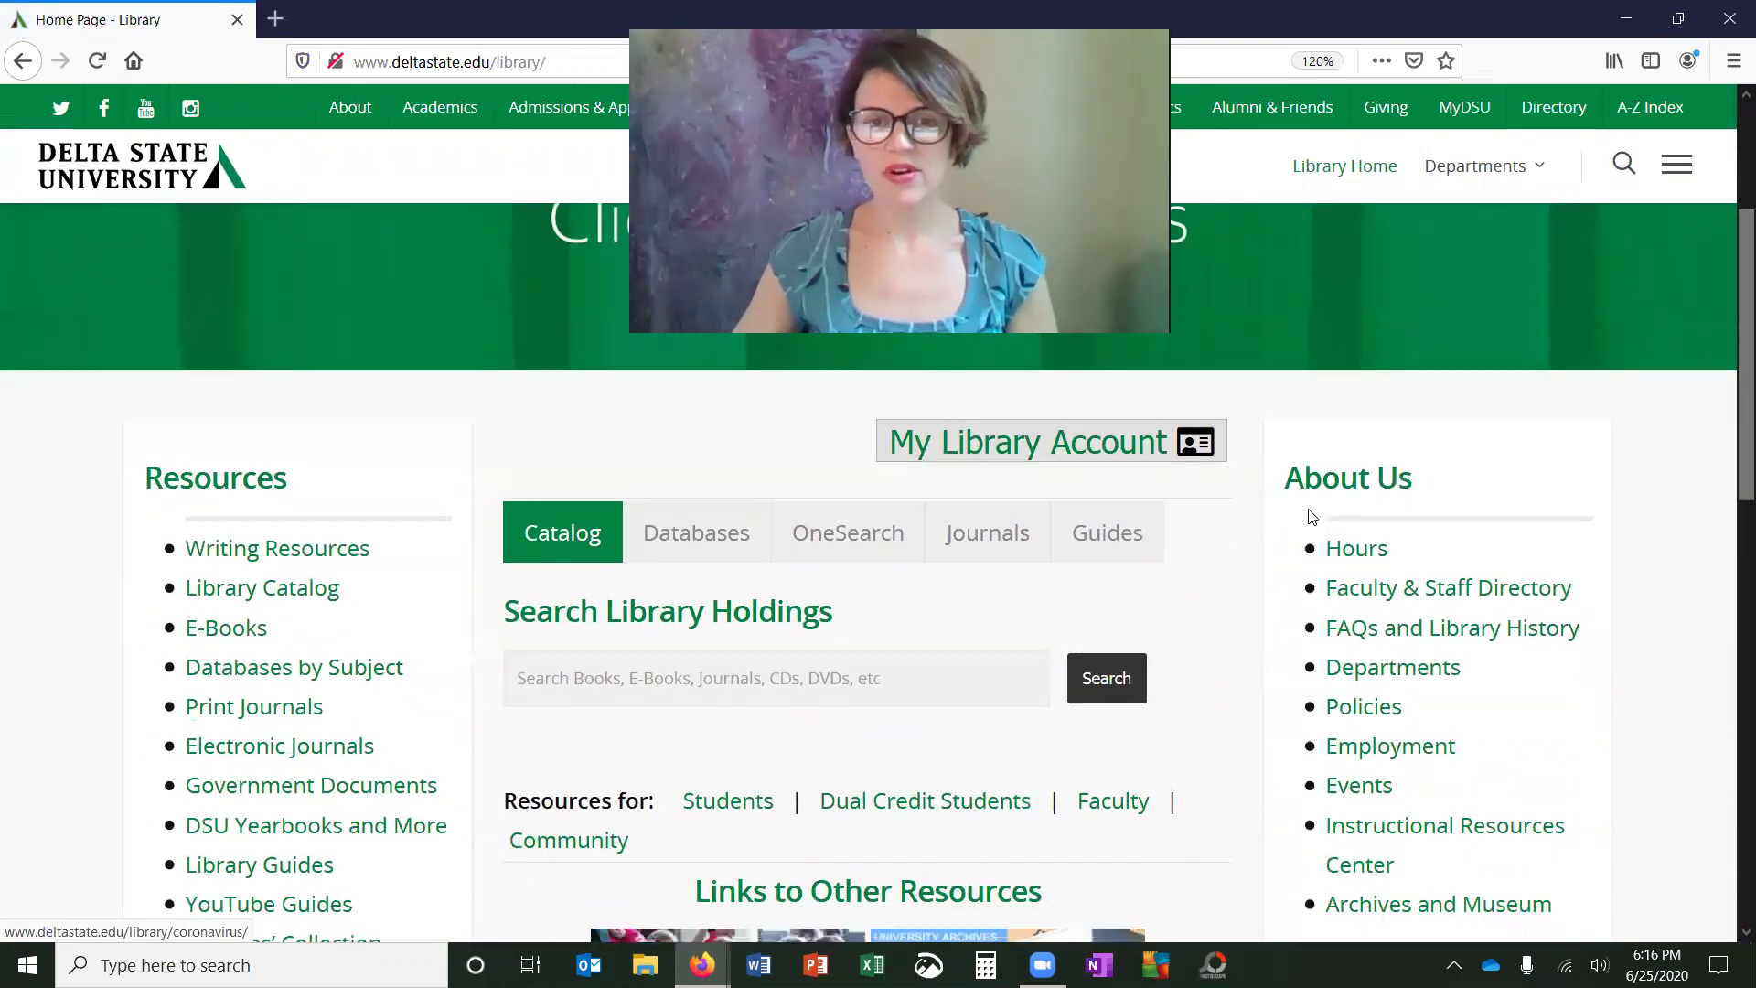
pyautogui.scroll(-3, 1263, 525)
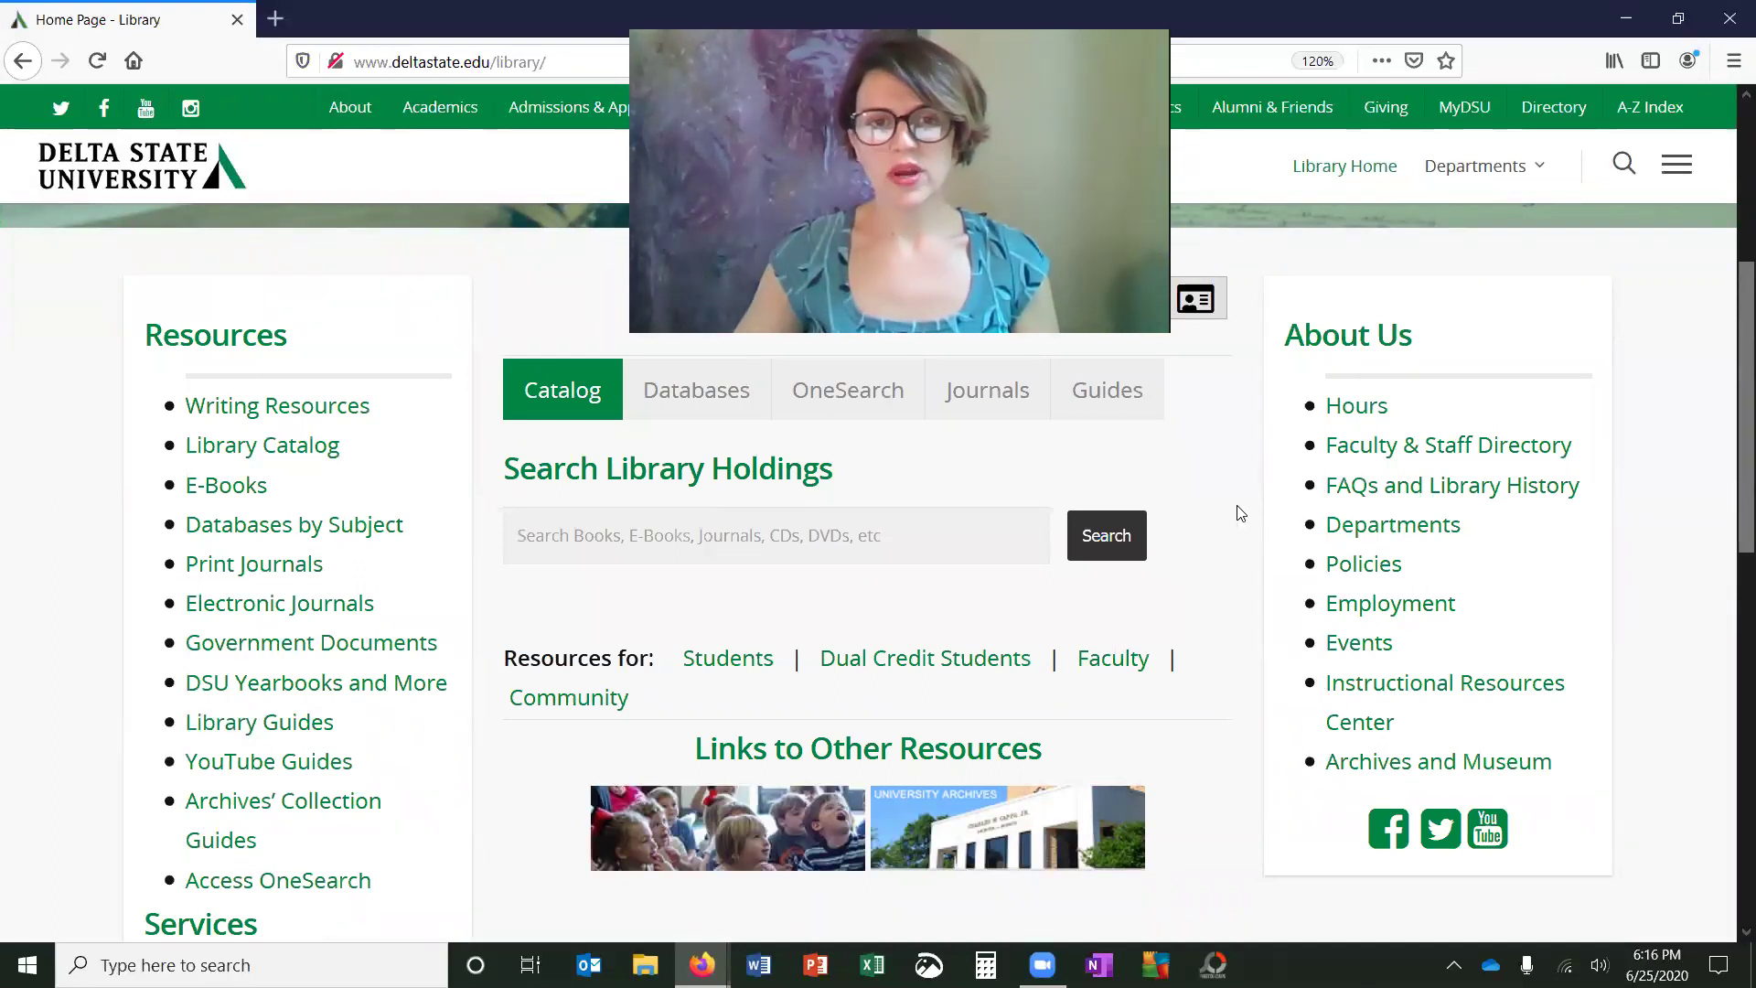
pyautogui.click(697, 407)
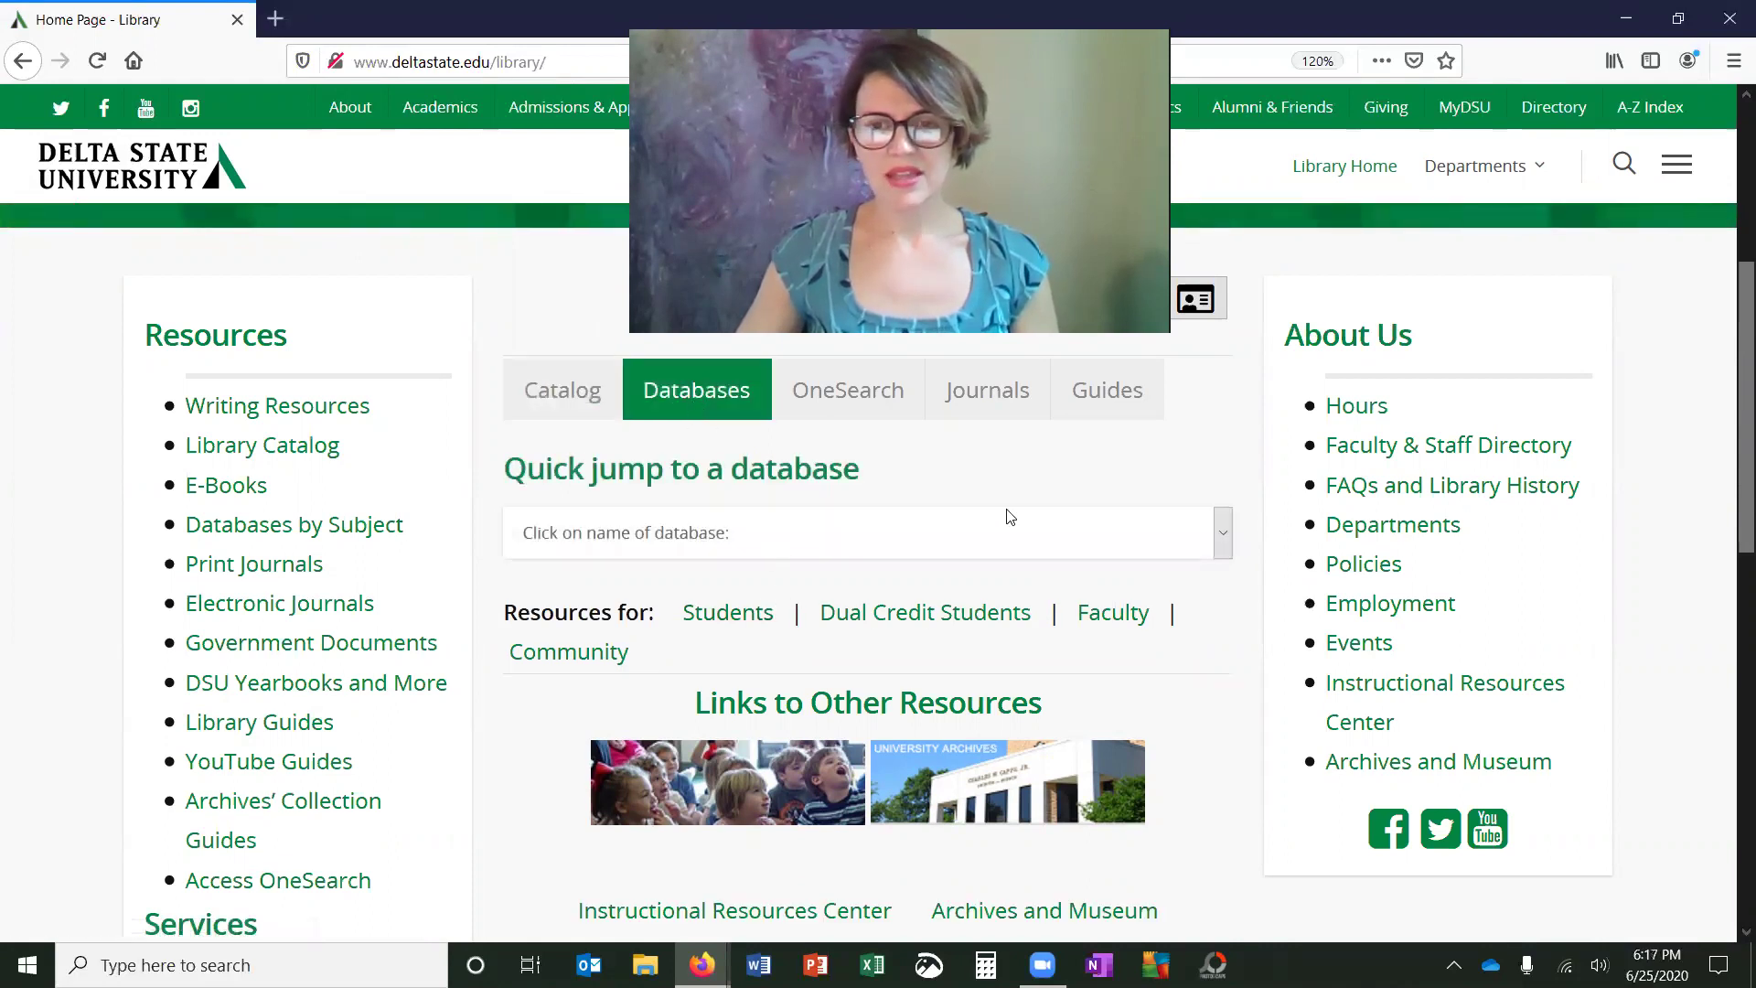
pyautogui.click(1049, 547)
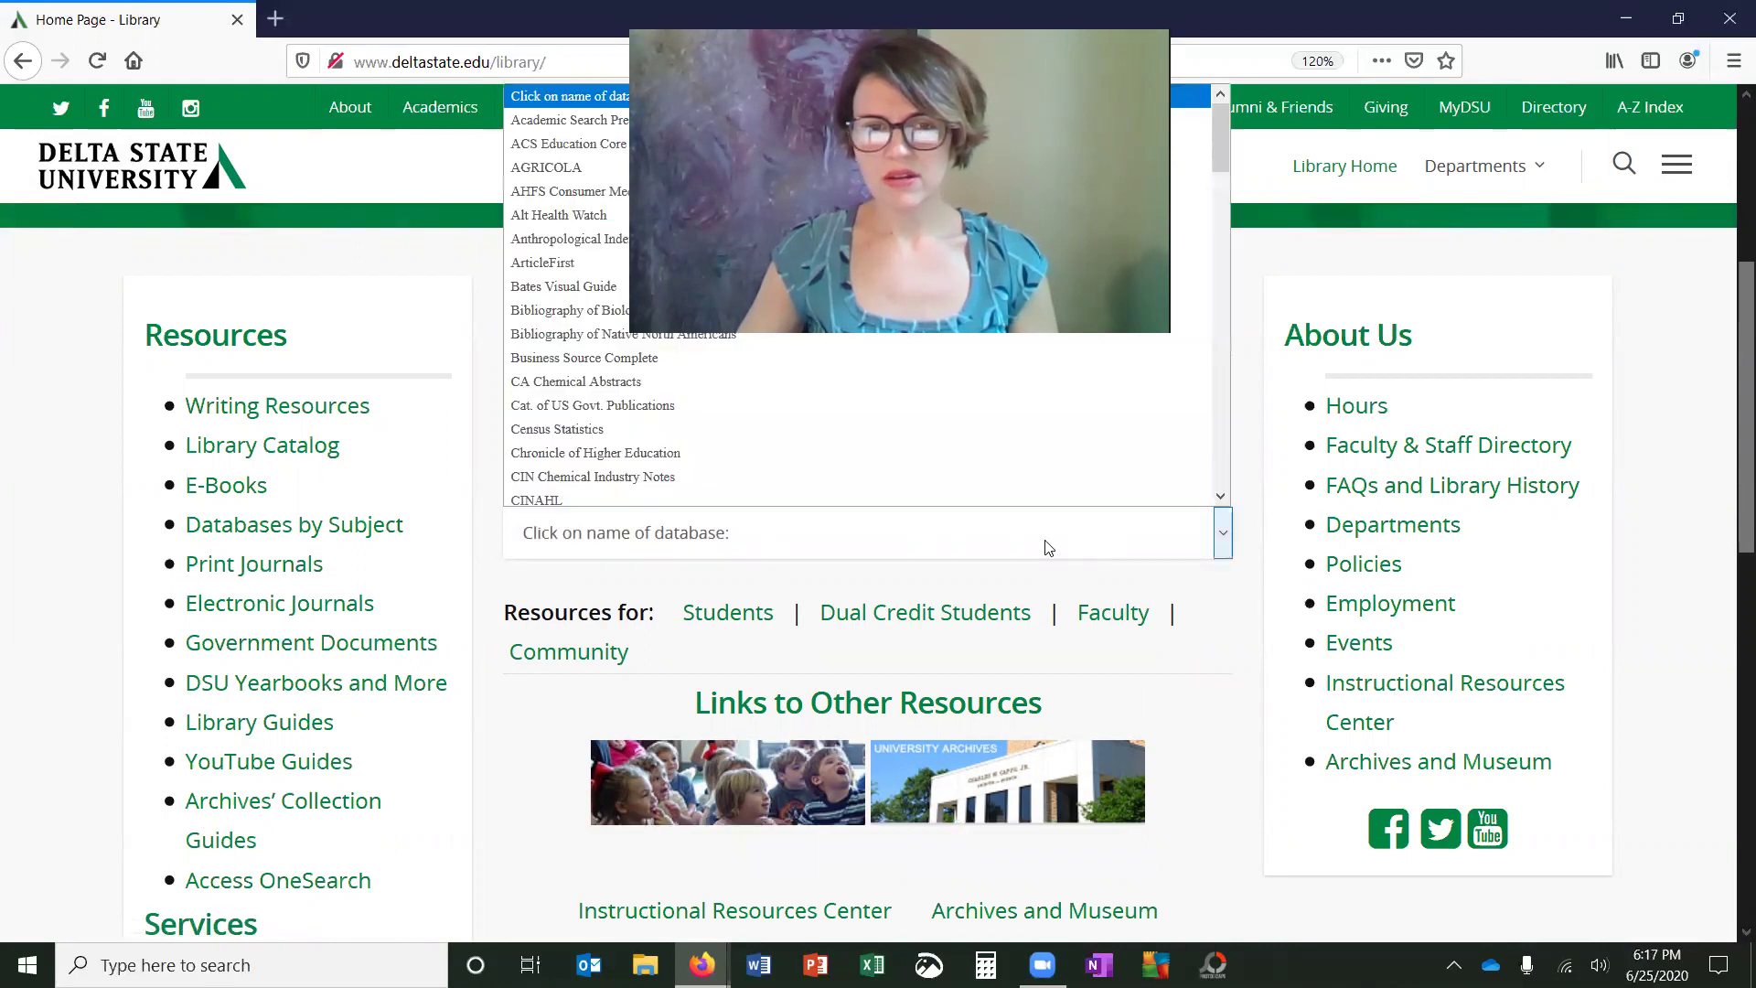
pyautogui.scroll(-3, 997, 483)
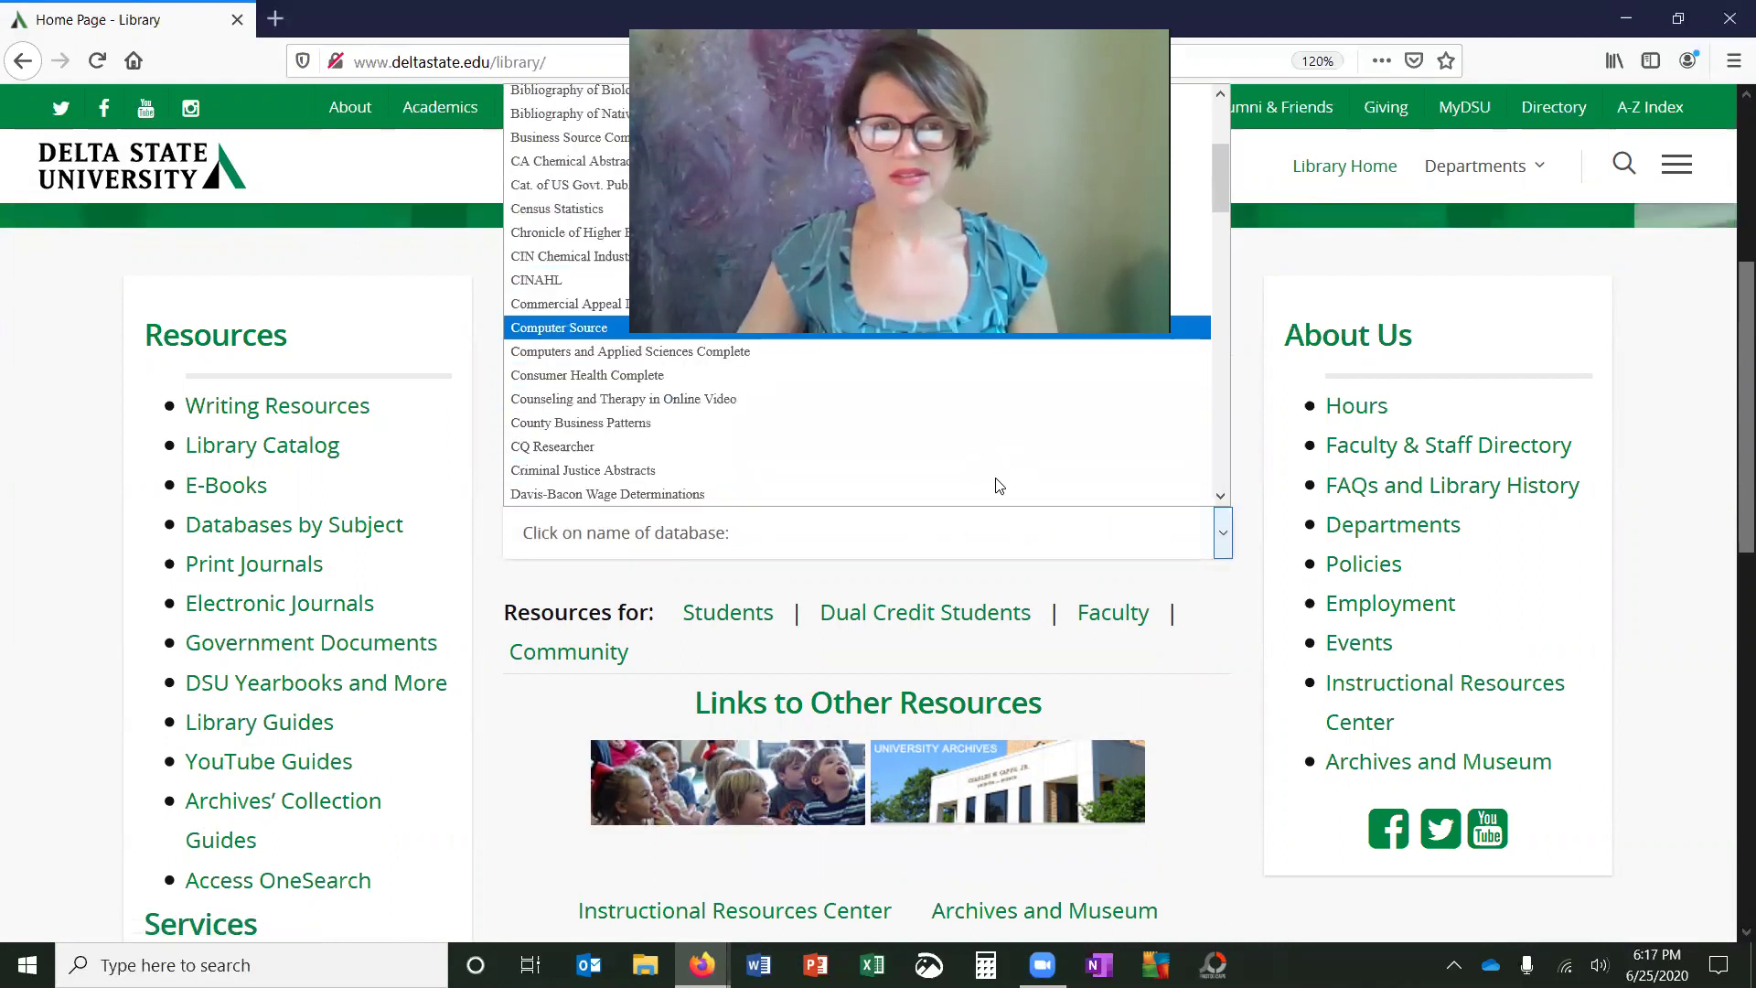
pyautogui.scroll(-1, 998, 485)
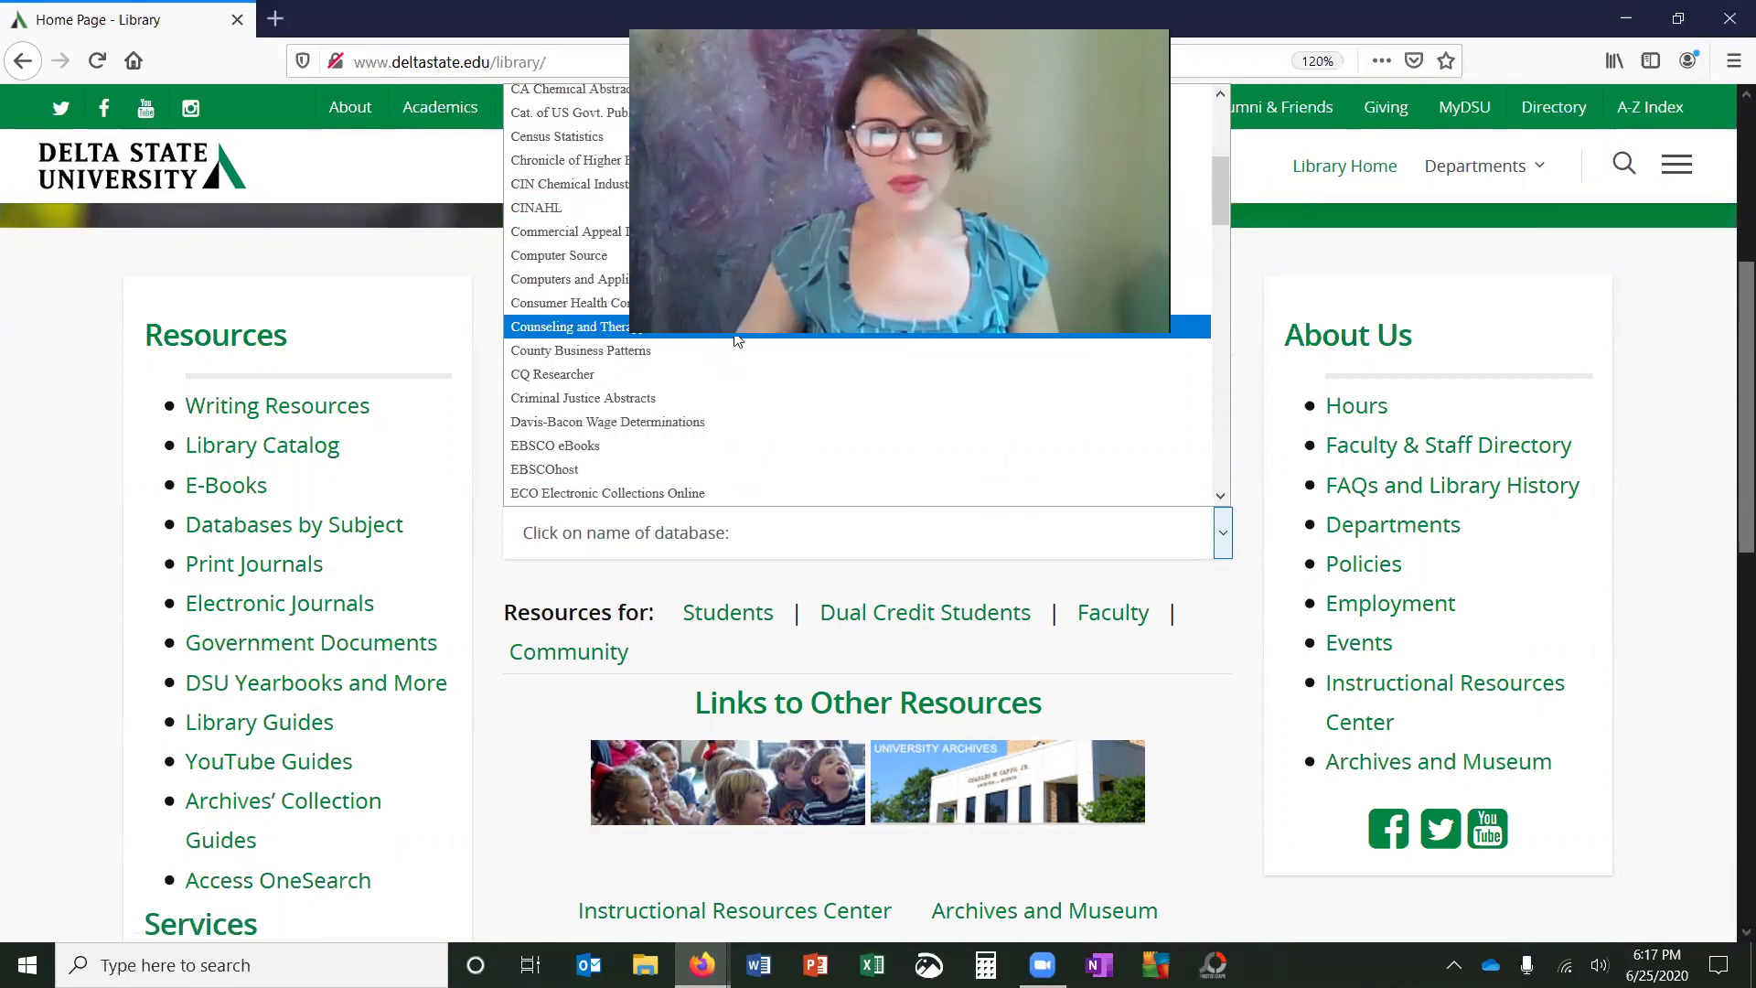
pyautogui.click(541, 471)
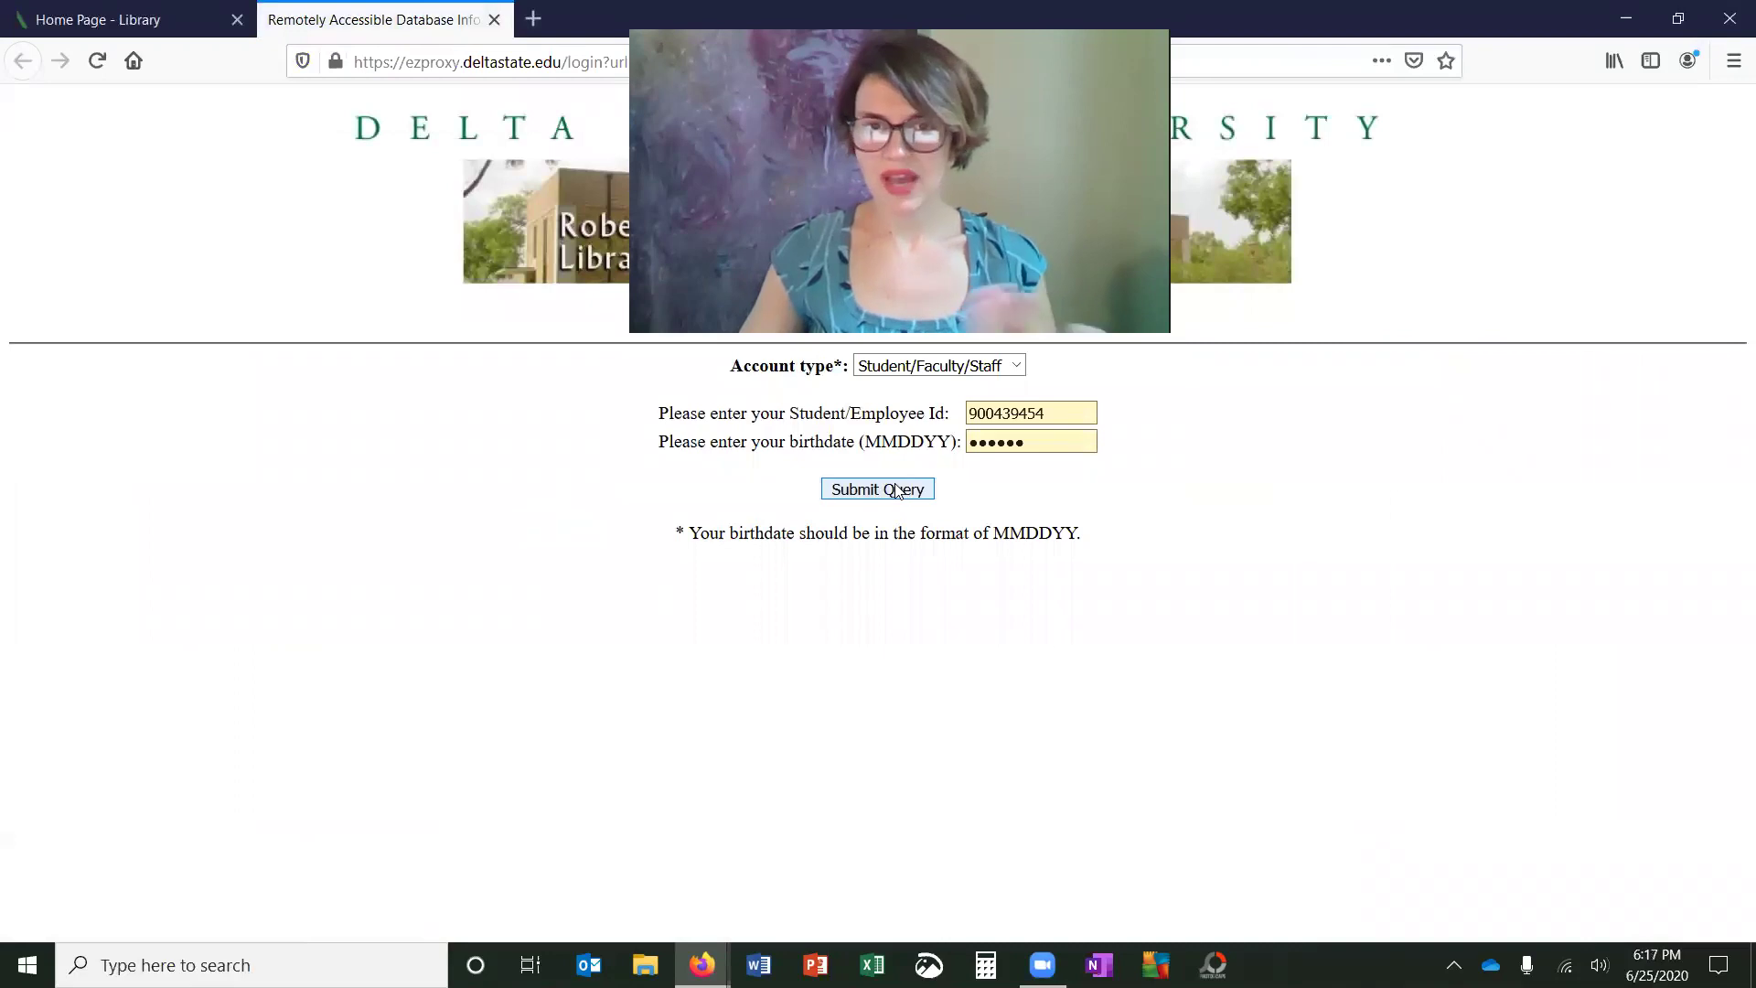
pyautogui.click(897, 491)
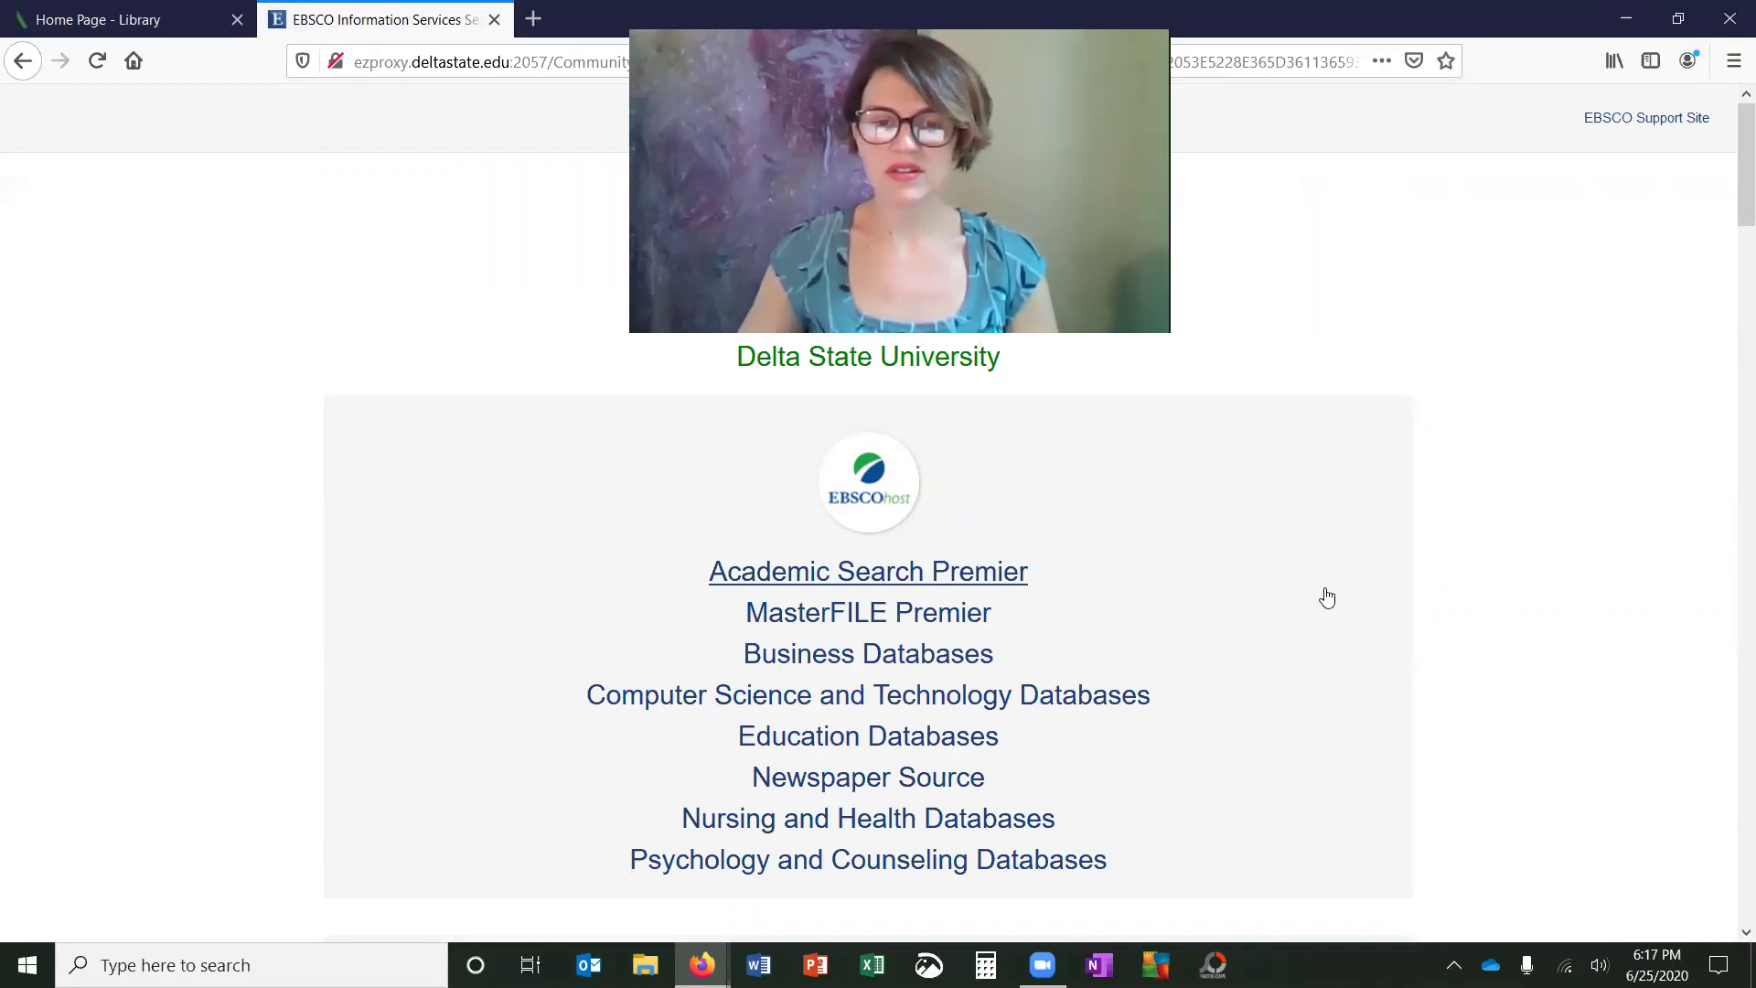
# Open the Psychology and Counseling Databases and continue to the search form with all listed databases selected.
pyautogui.scroll(-2, 1478, 736)
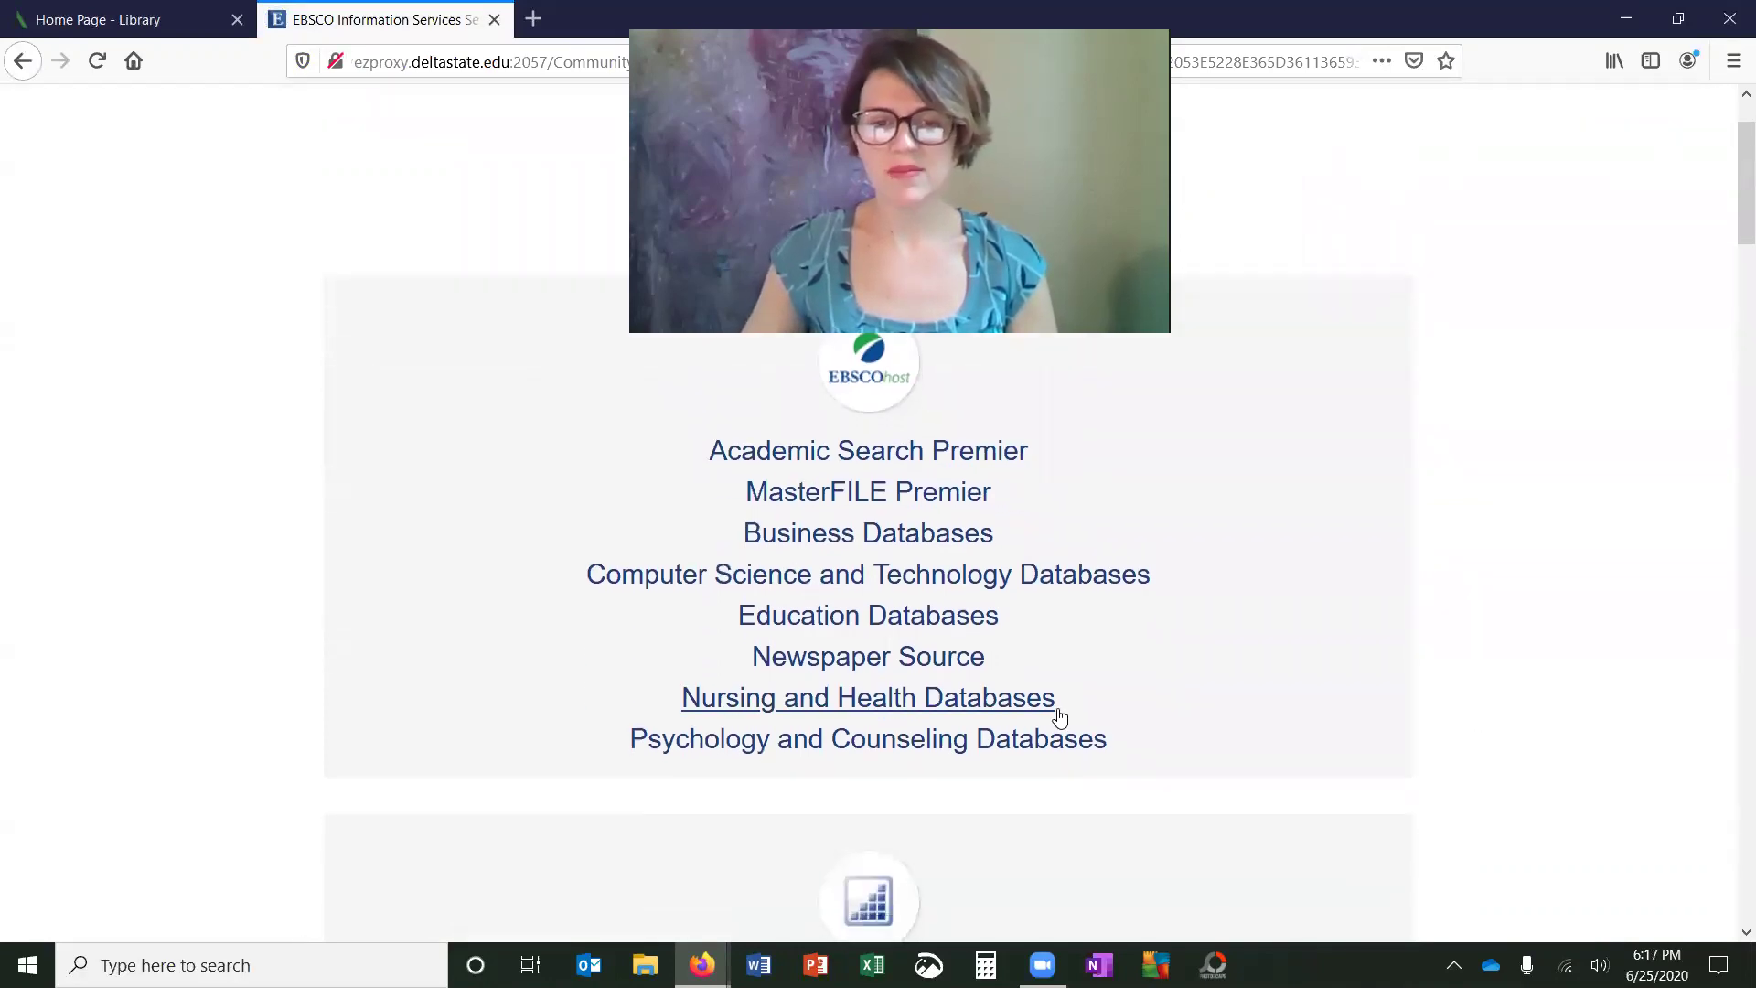
pyautogui.click(871, 742)
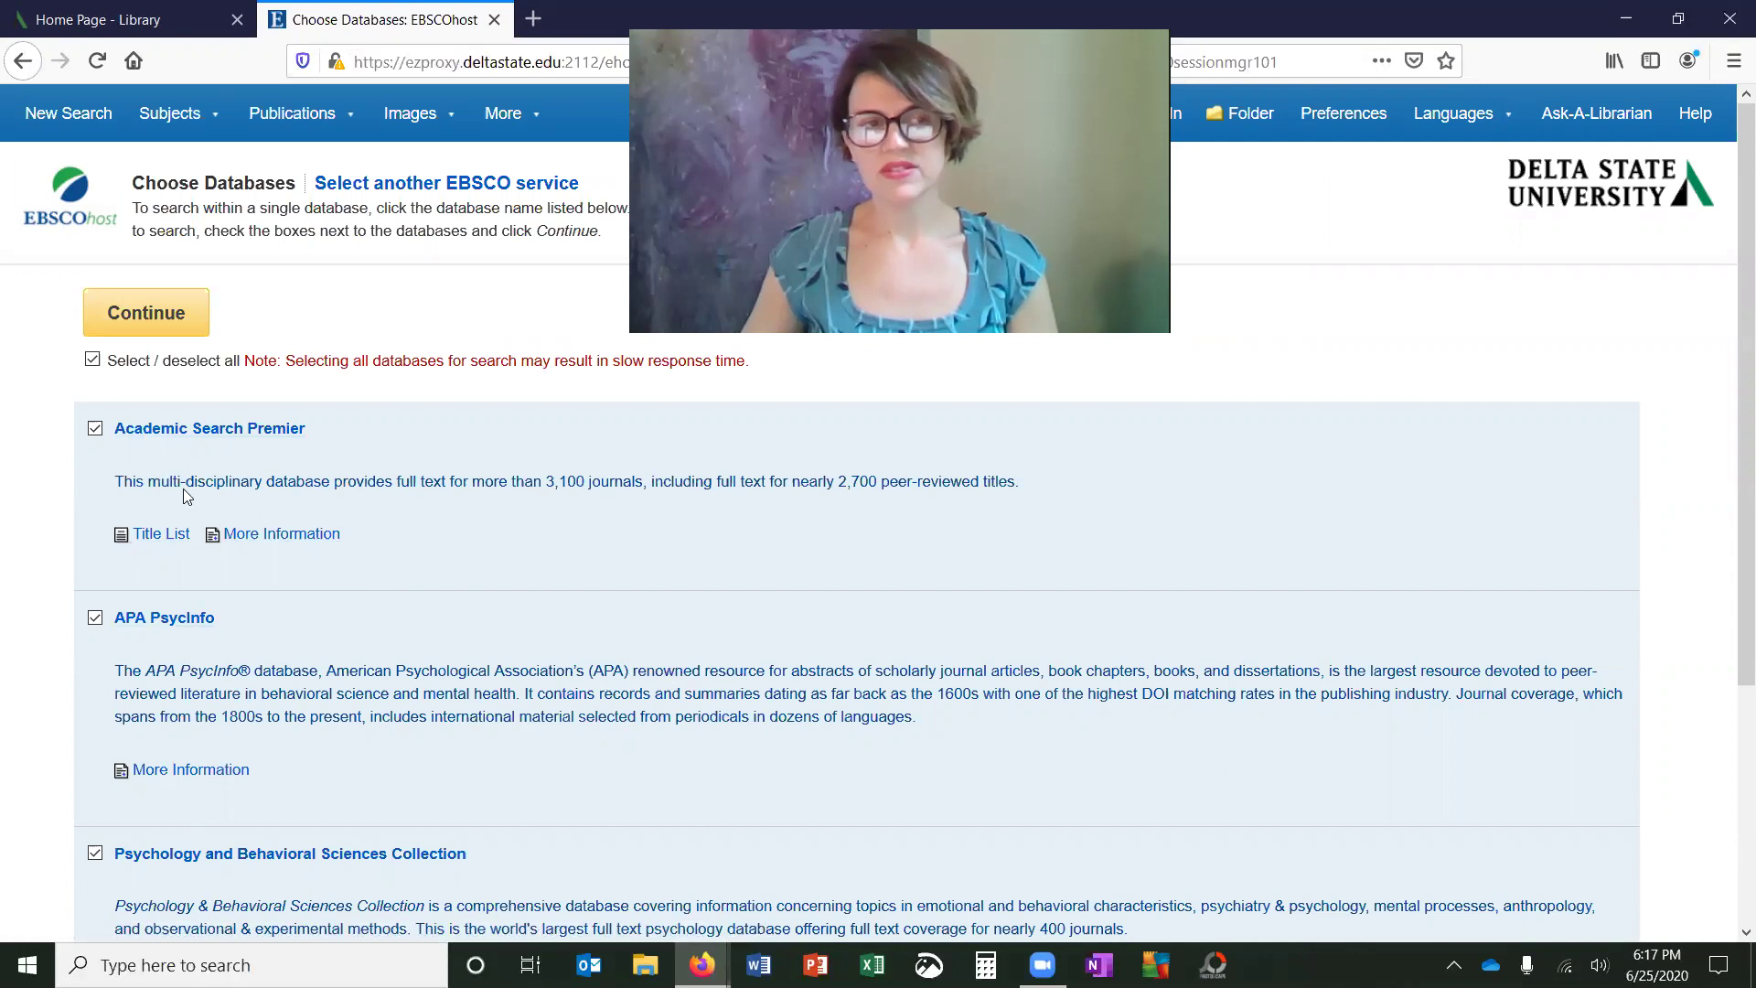
pyautogui.click(176, 315)
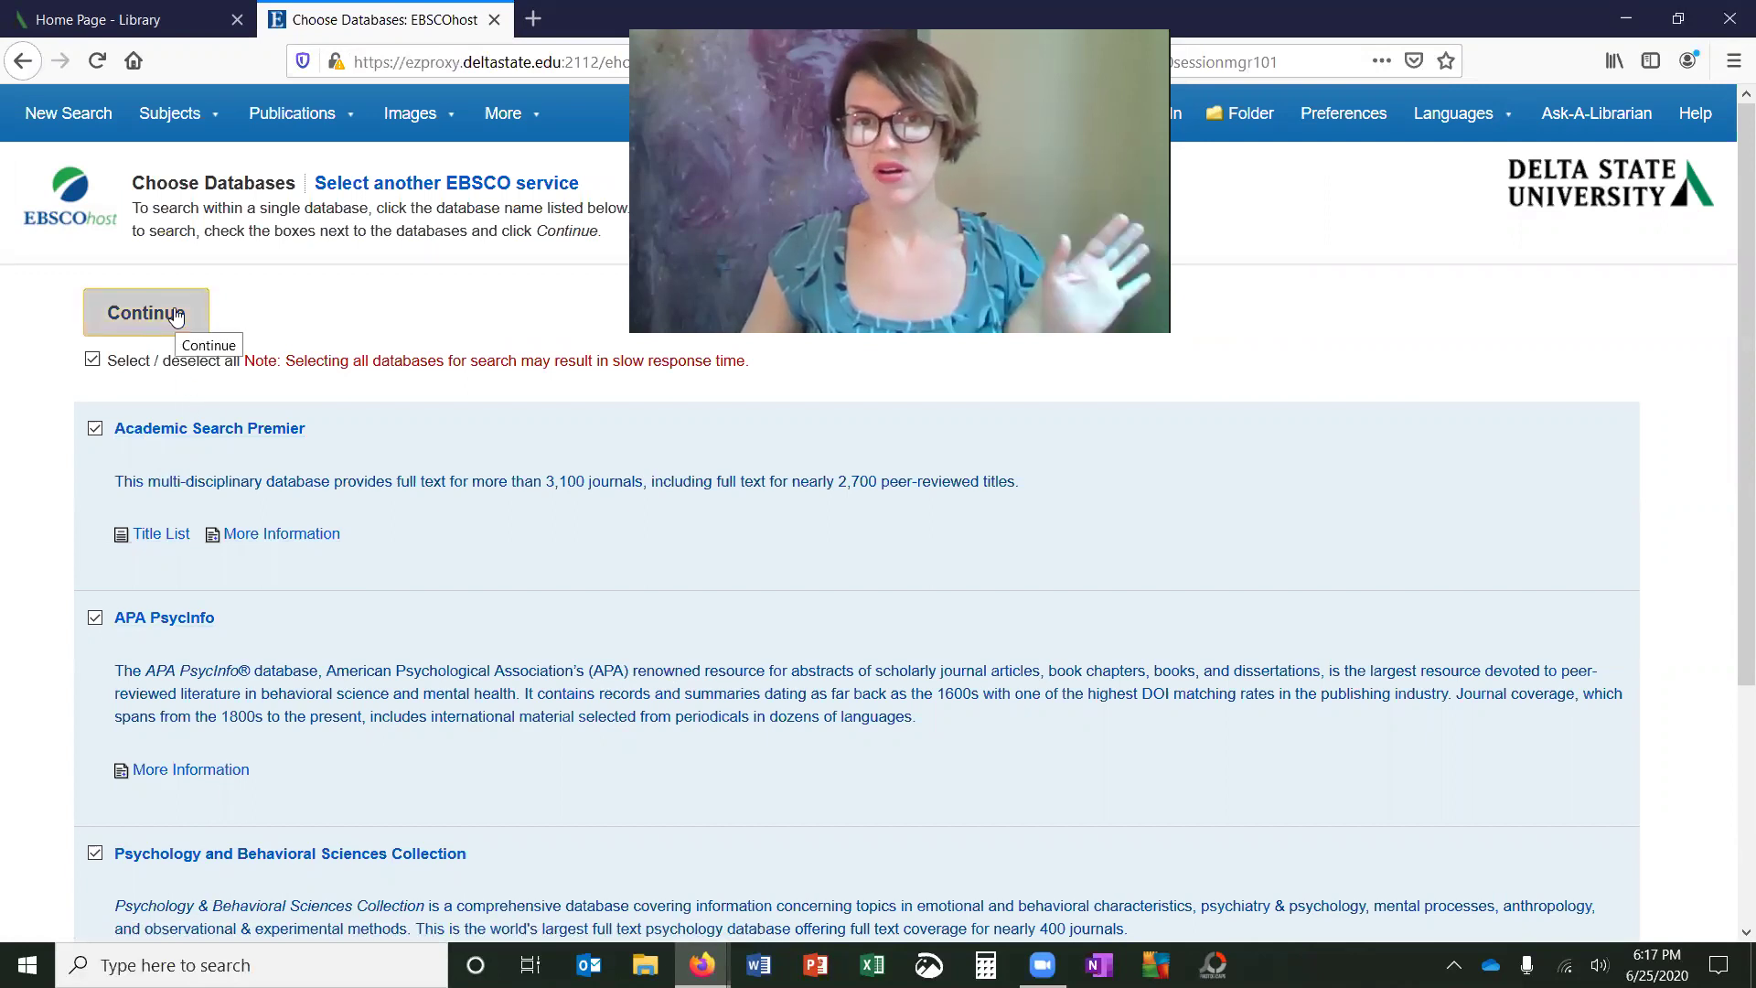
pyautogui.click(177, 315)
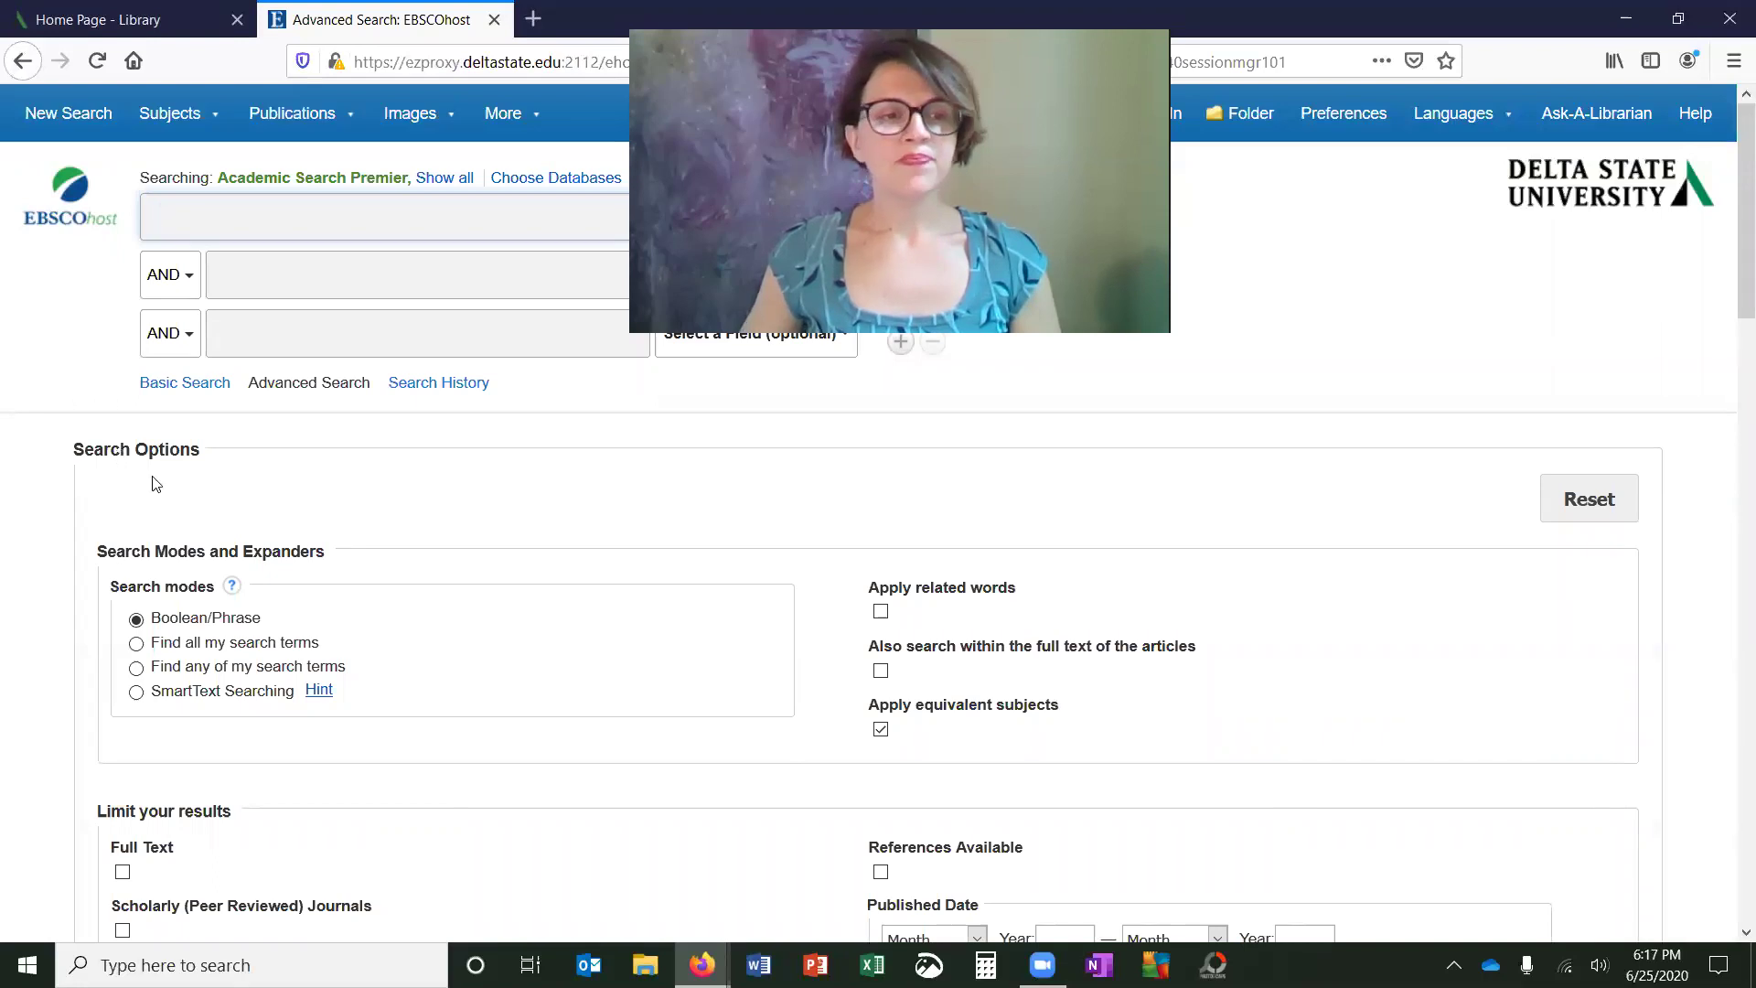
# Limit the search results to Full Text and Scholarly (Peer Reviewed) Journals.
pyautogui.scroll(-2, 102, 709)
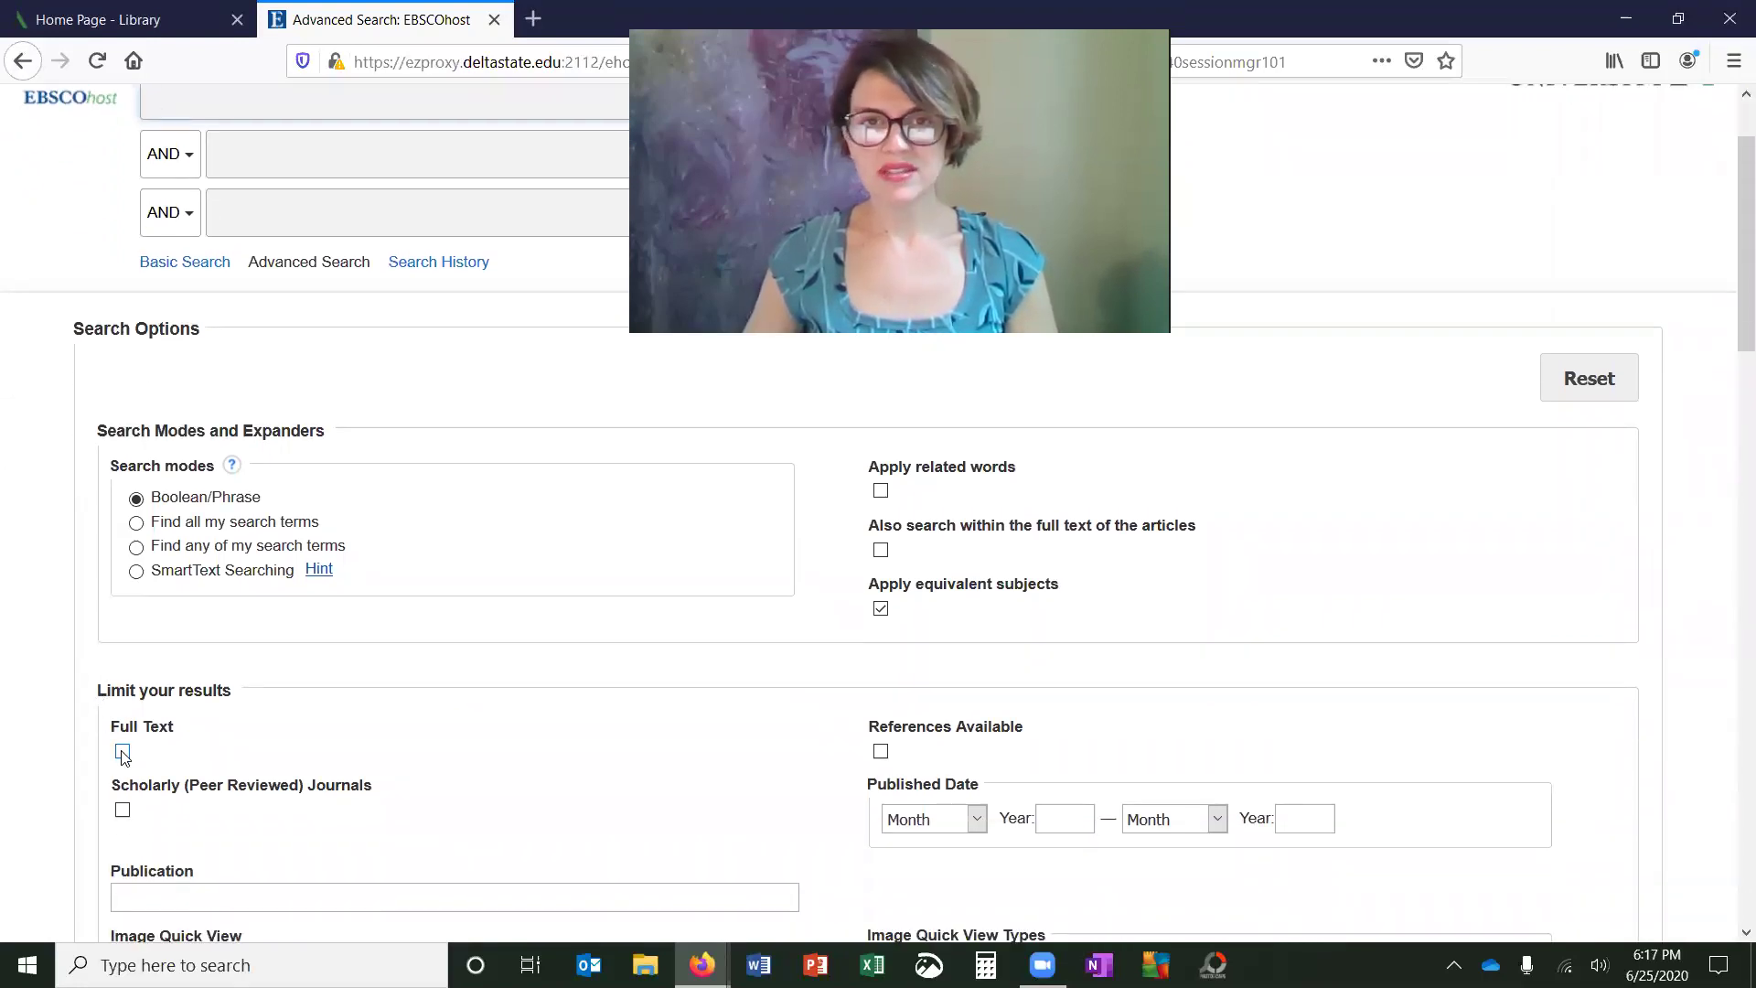
pyautogui.click(123, 752)
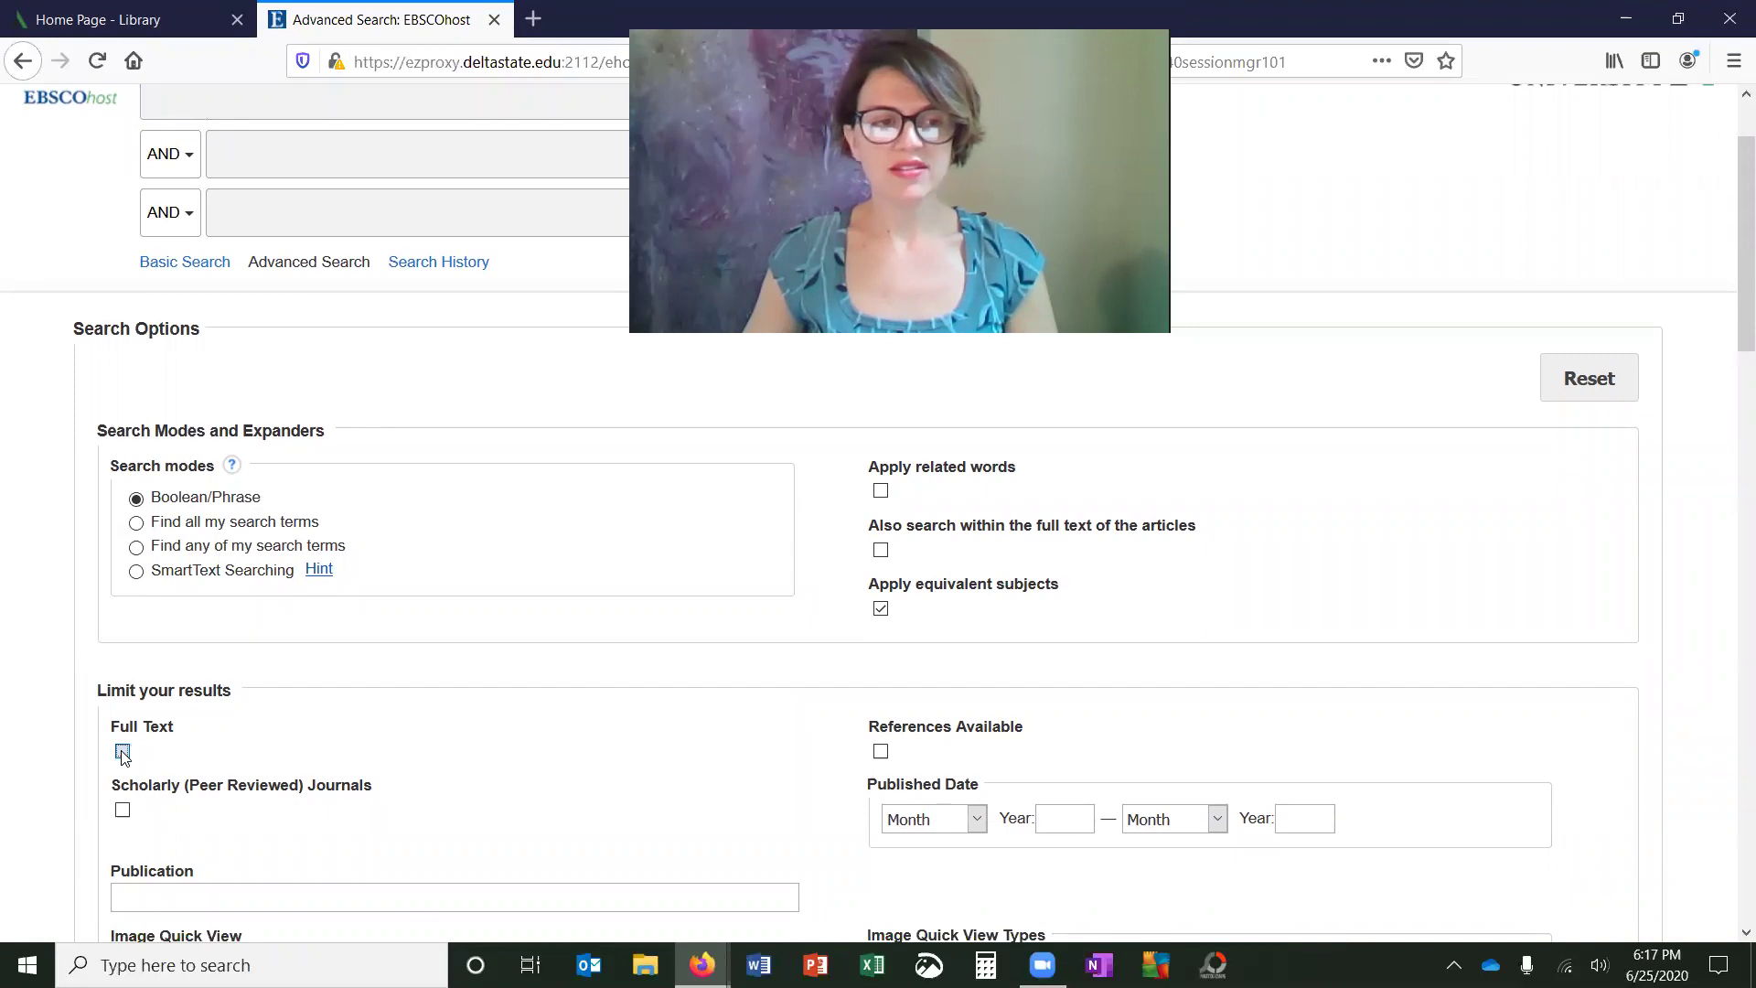
pyautogui.click(124, 818)
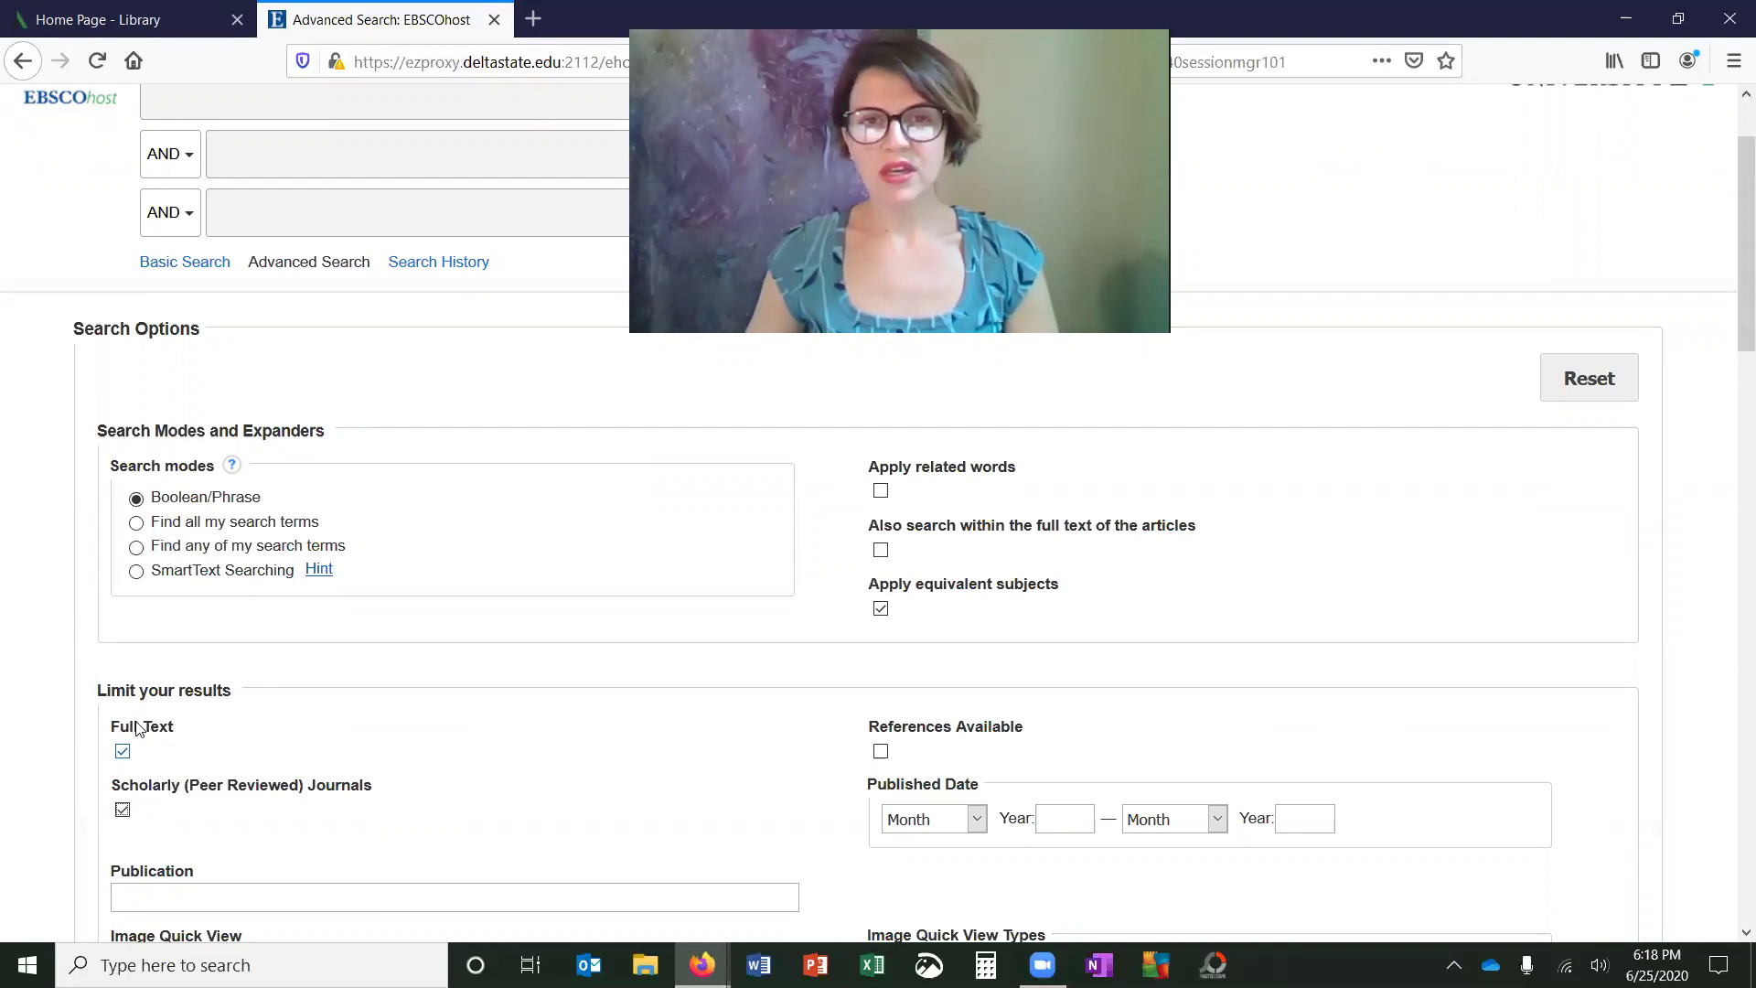
pyautogui.click(122, 752)
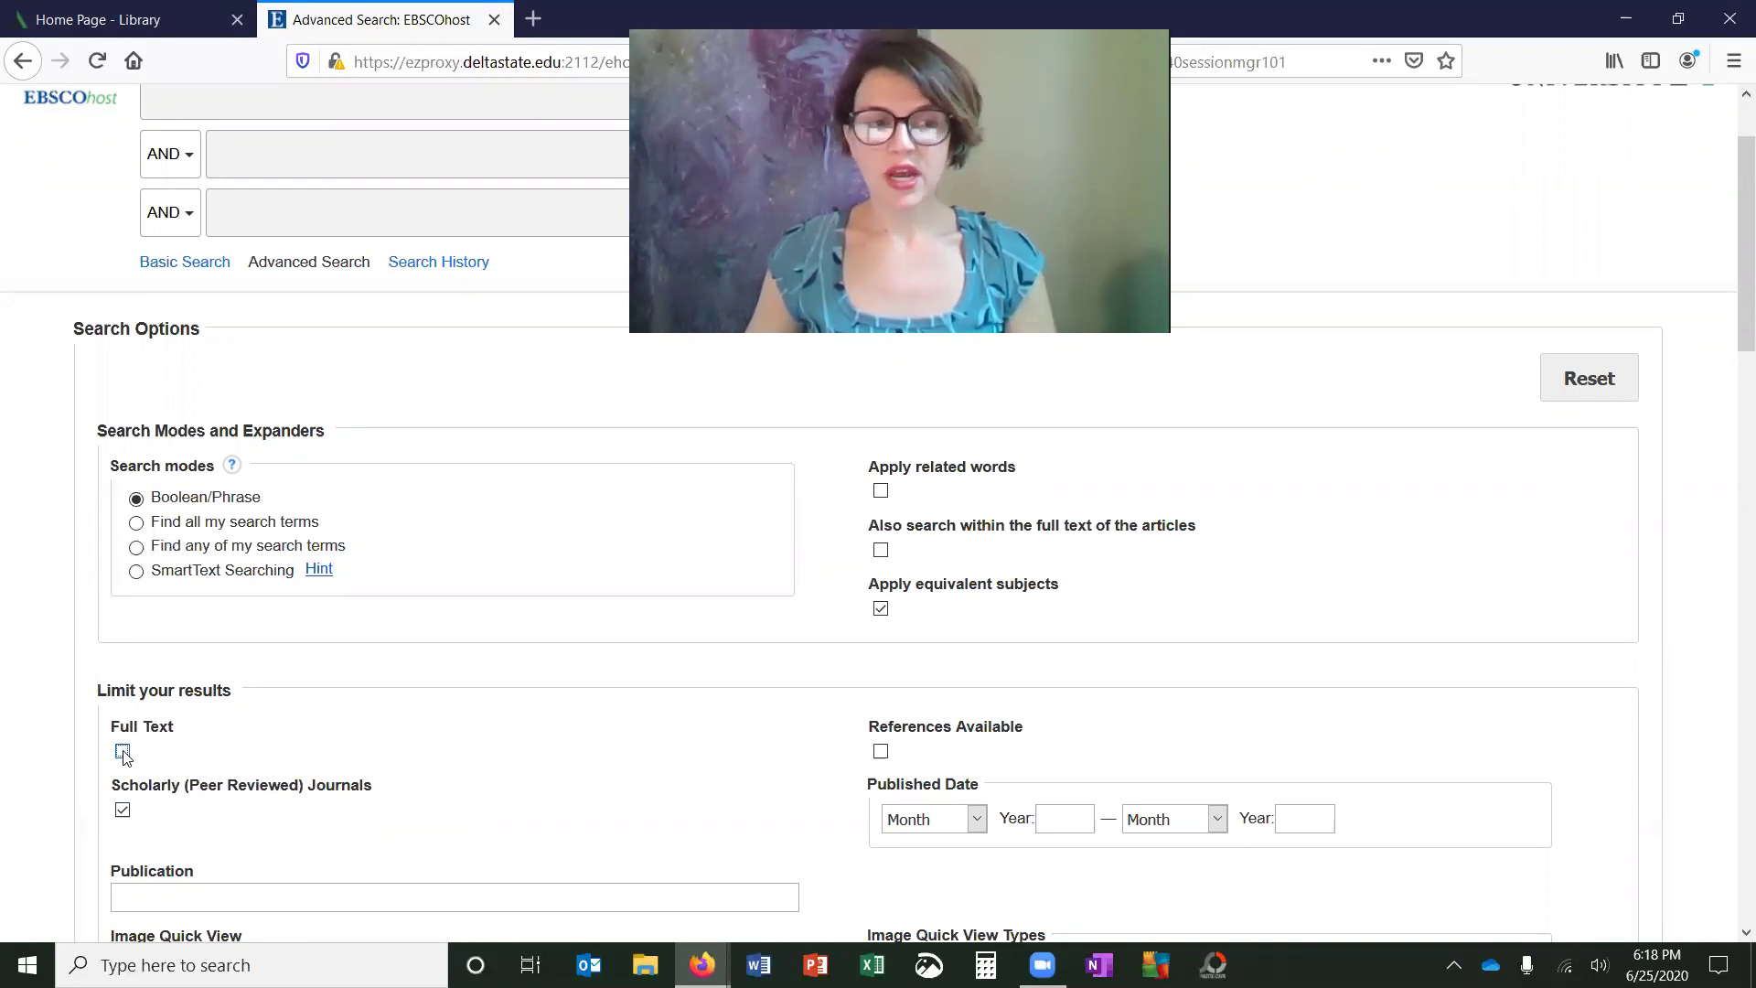
pyautogui.click(122, 751)
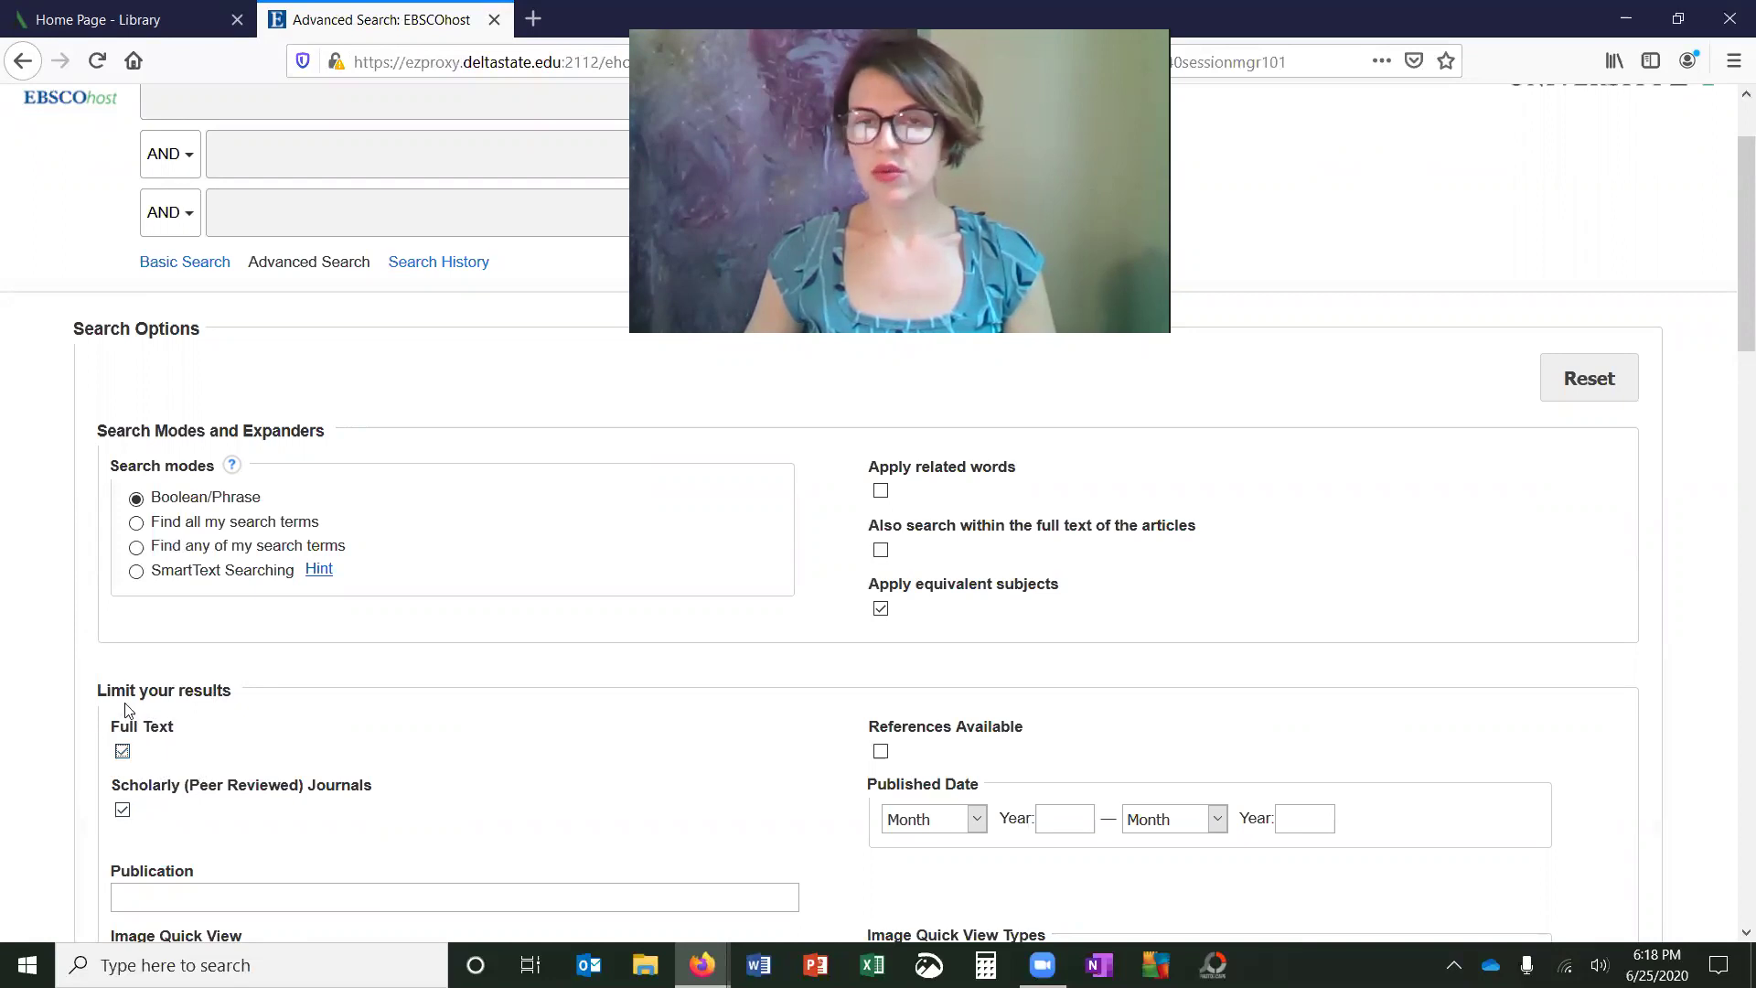
# Search the selected databases for the suggested phrase "person centered therapy".
pyautogui.scroll(2, 280, 733)
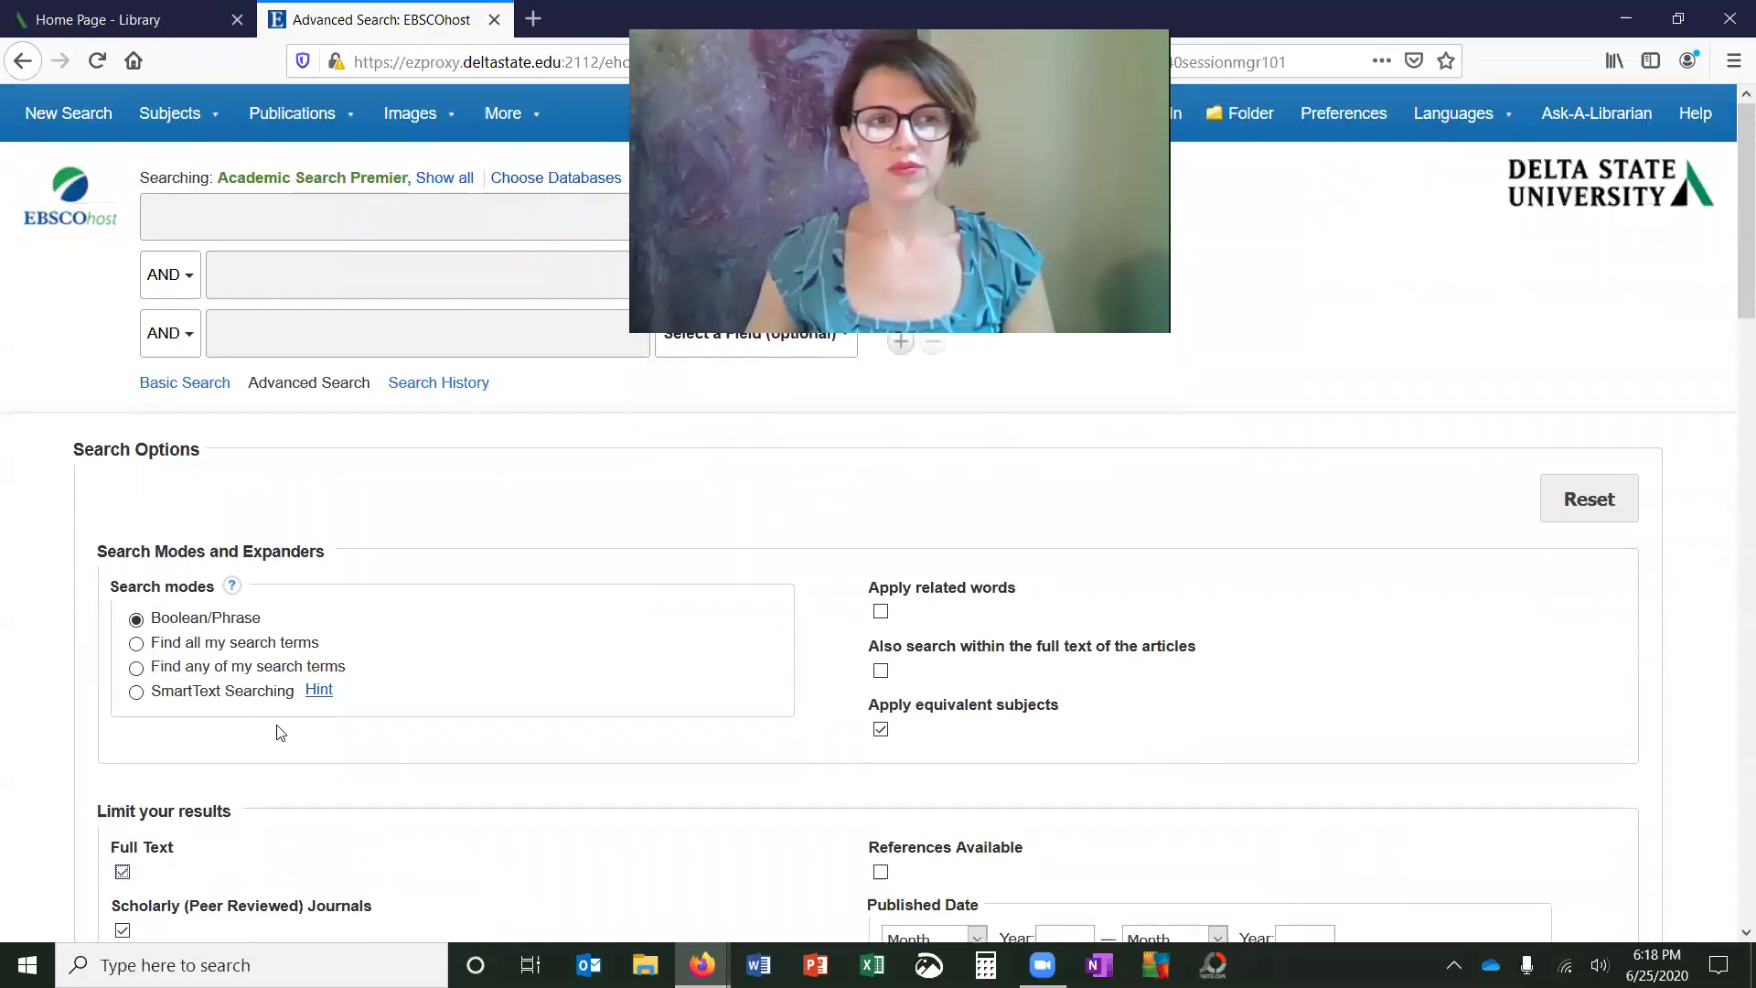
pyautogui.click(328, 223)
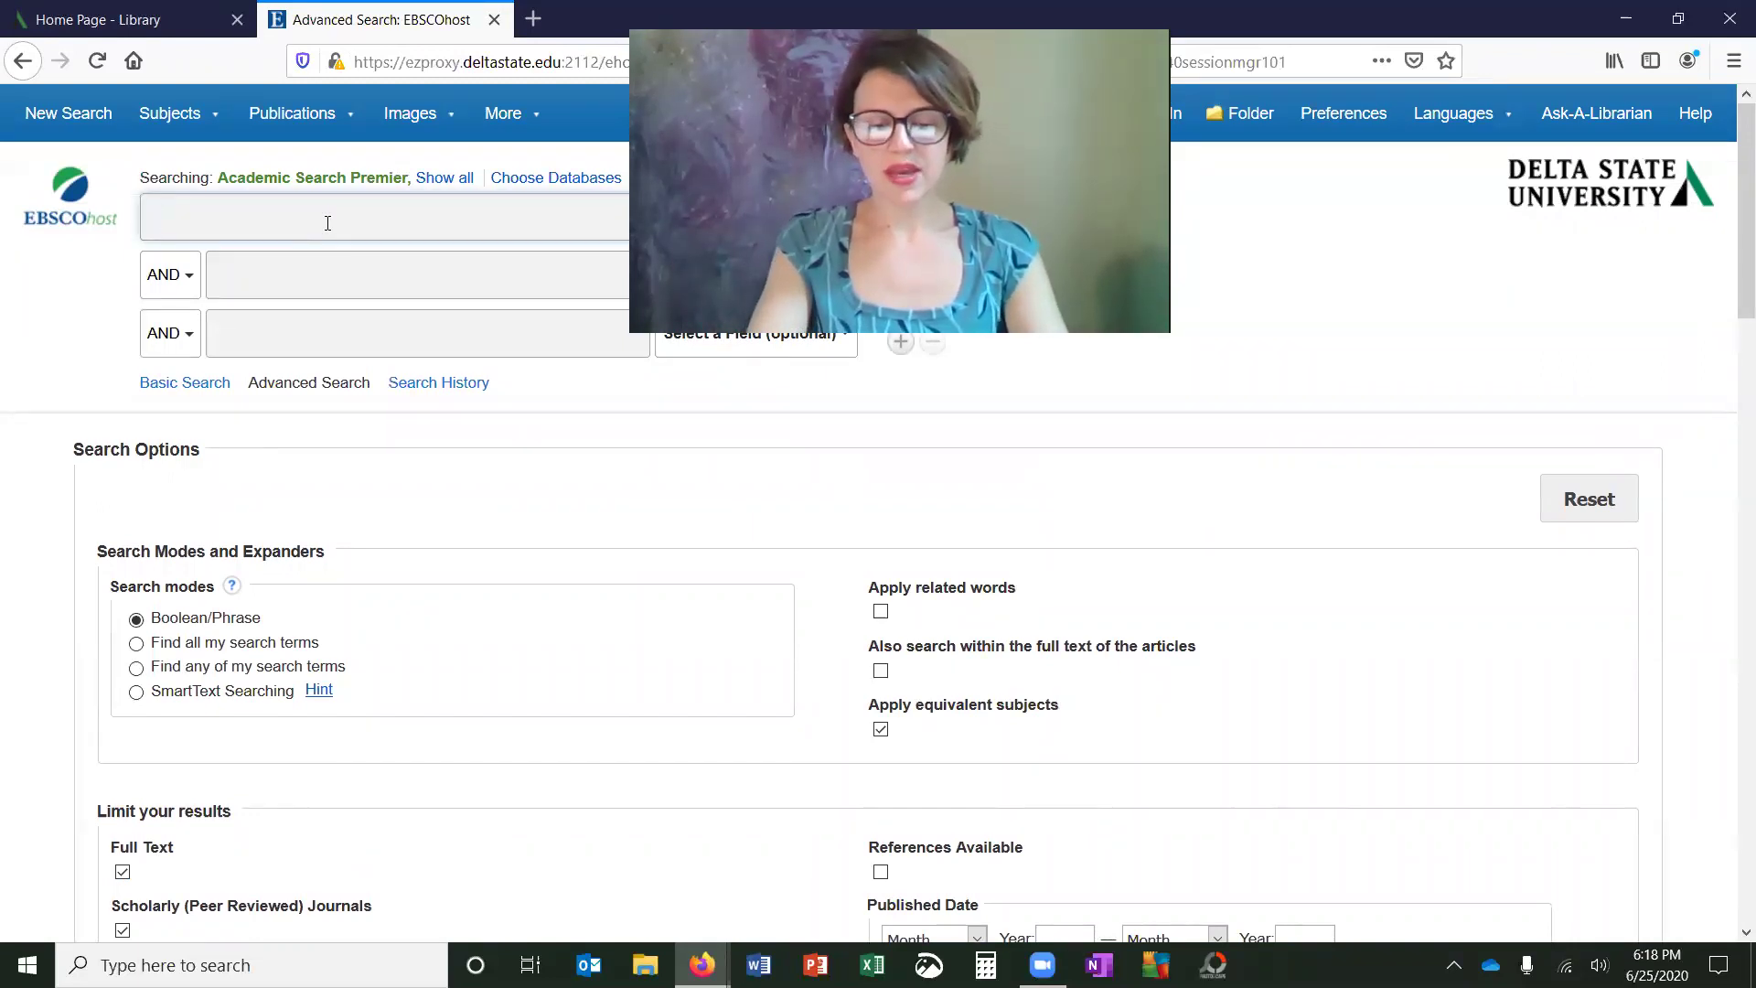
pyautogui.write('Person C')
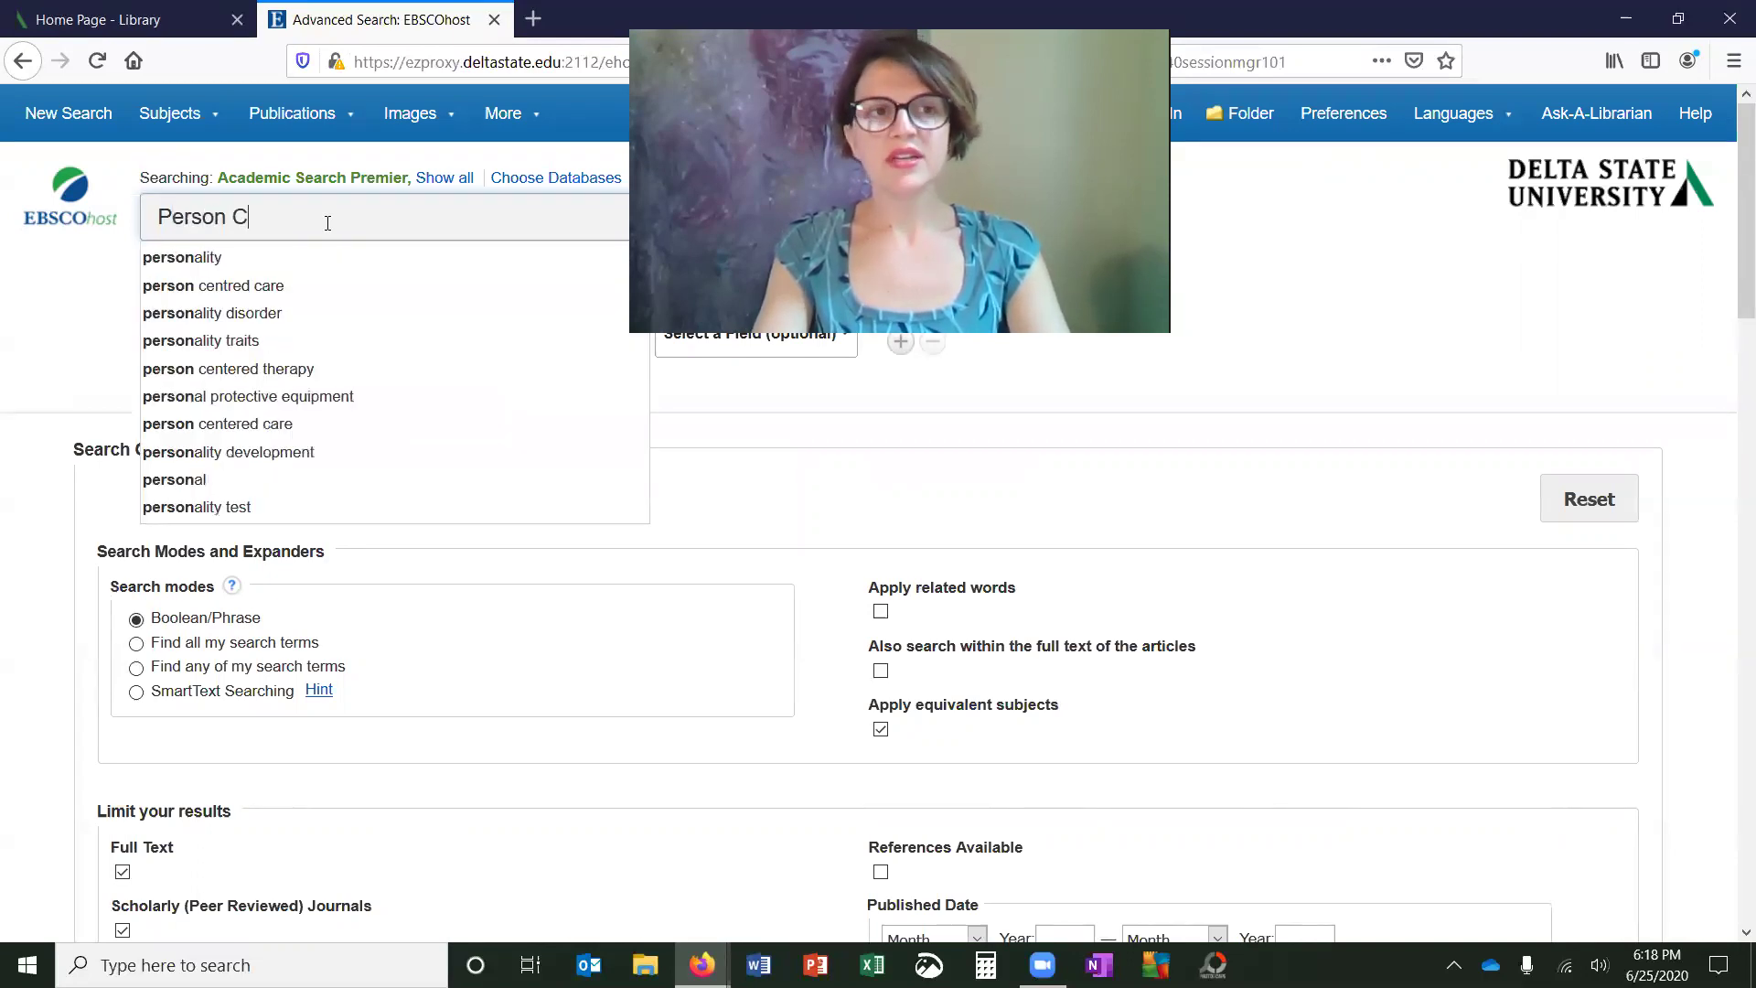
pyautogui.write('entered')
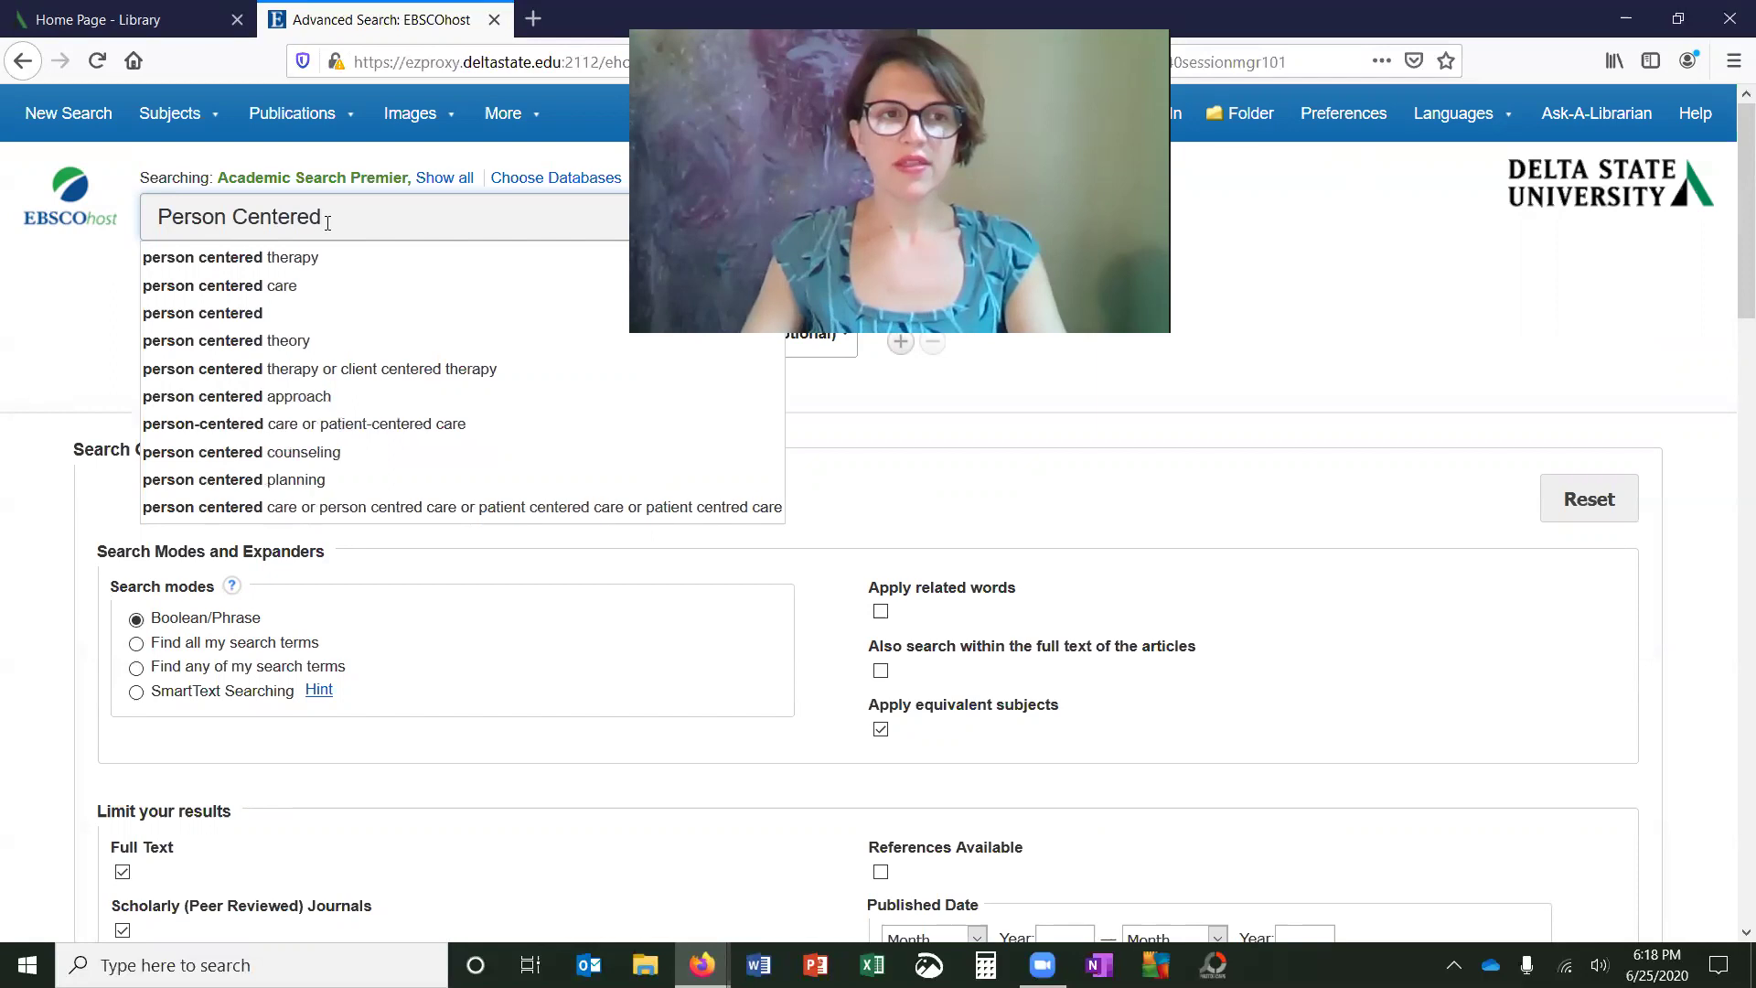
pyautogui.press('Down')
pyautogui.press('Return')
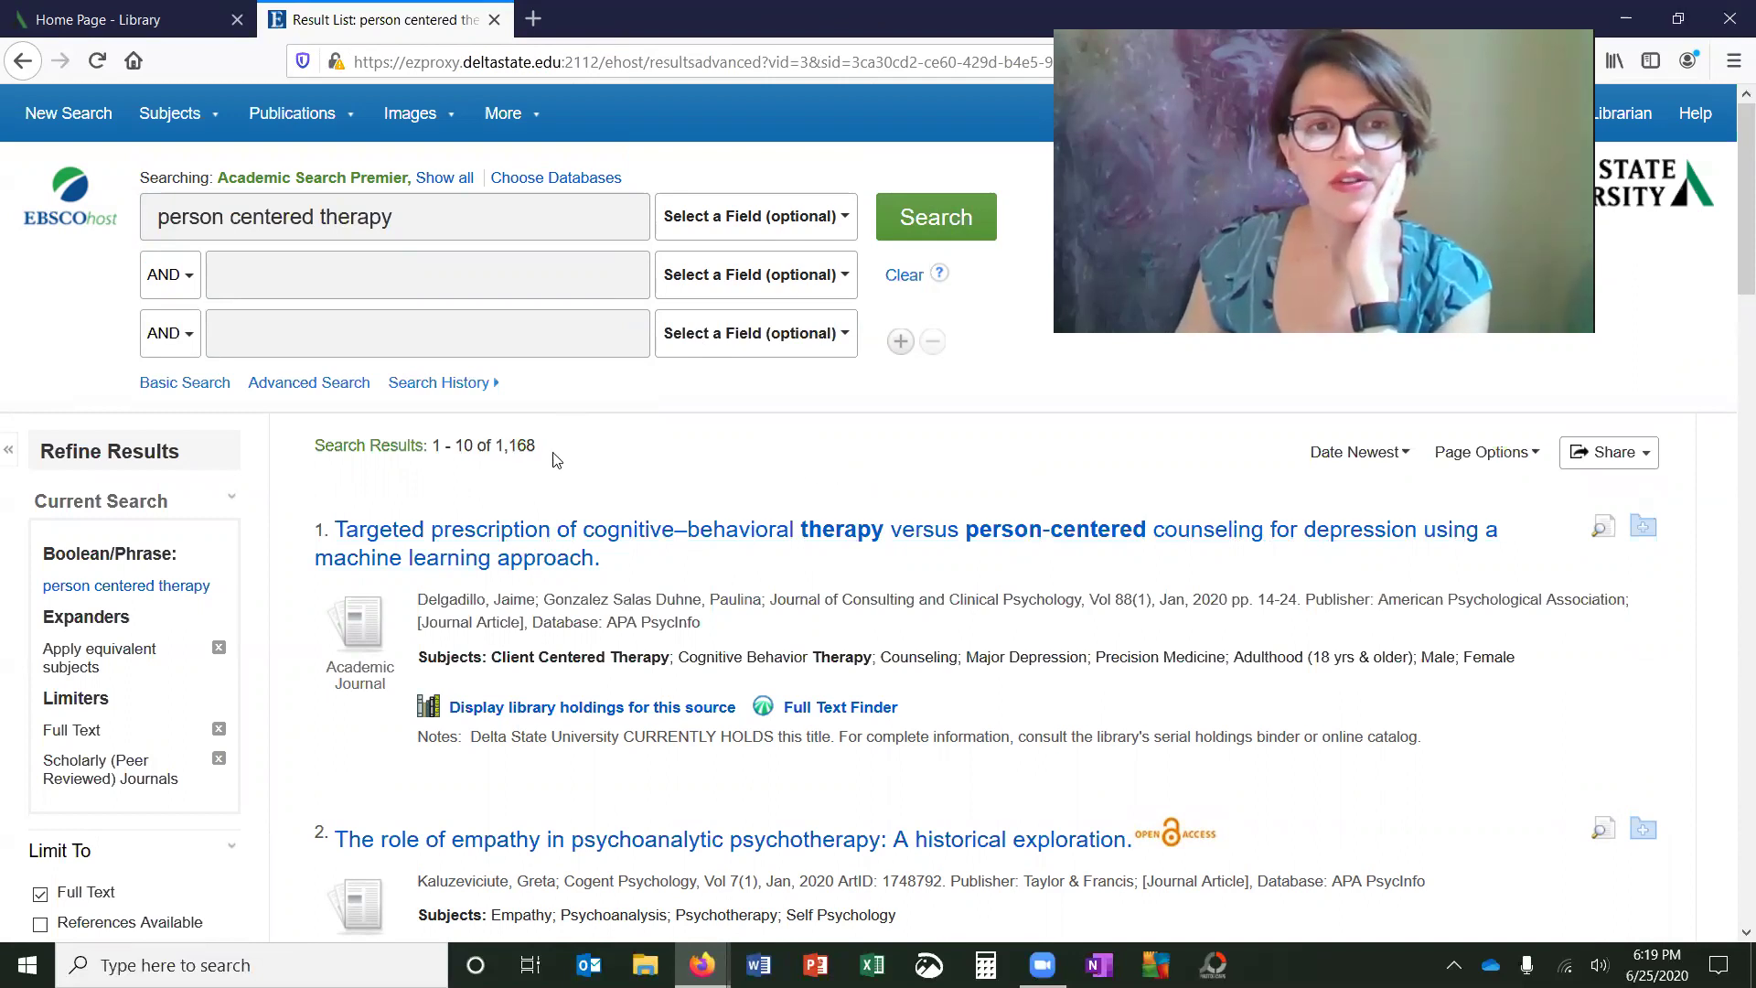
# Examine the number of search results and review the listed articles' titles, subjects and full-text availability.
pyautogui.moveTo(553, 459); pyautogui.dragTo(501, 450)
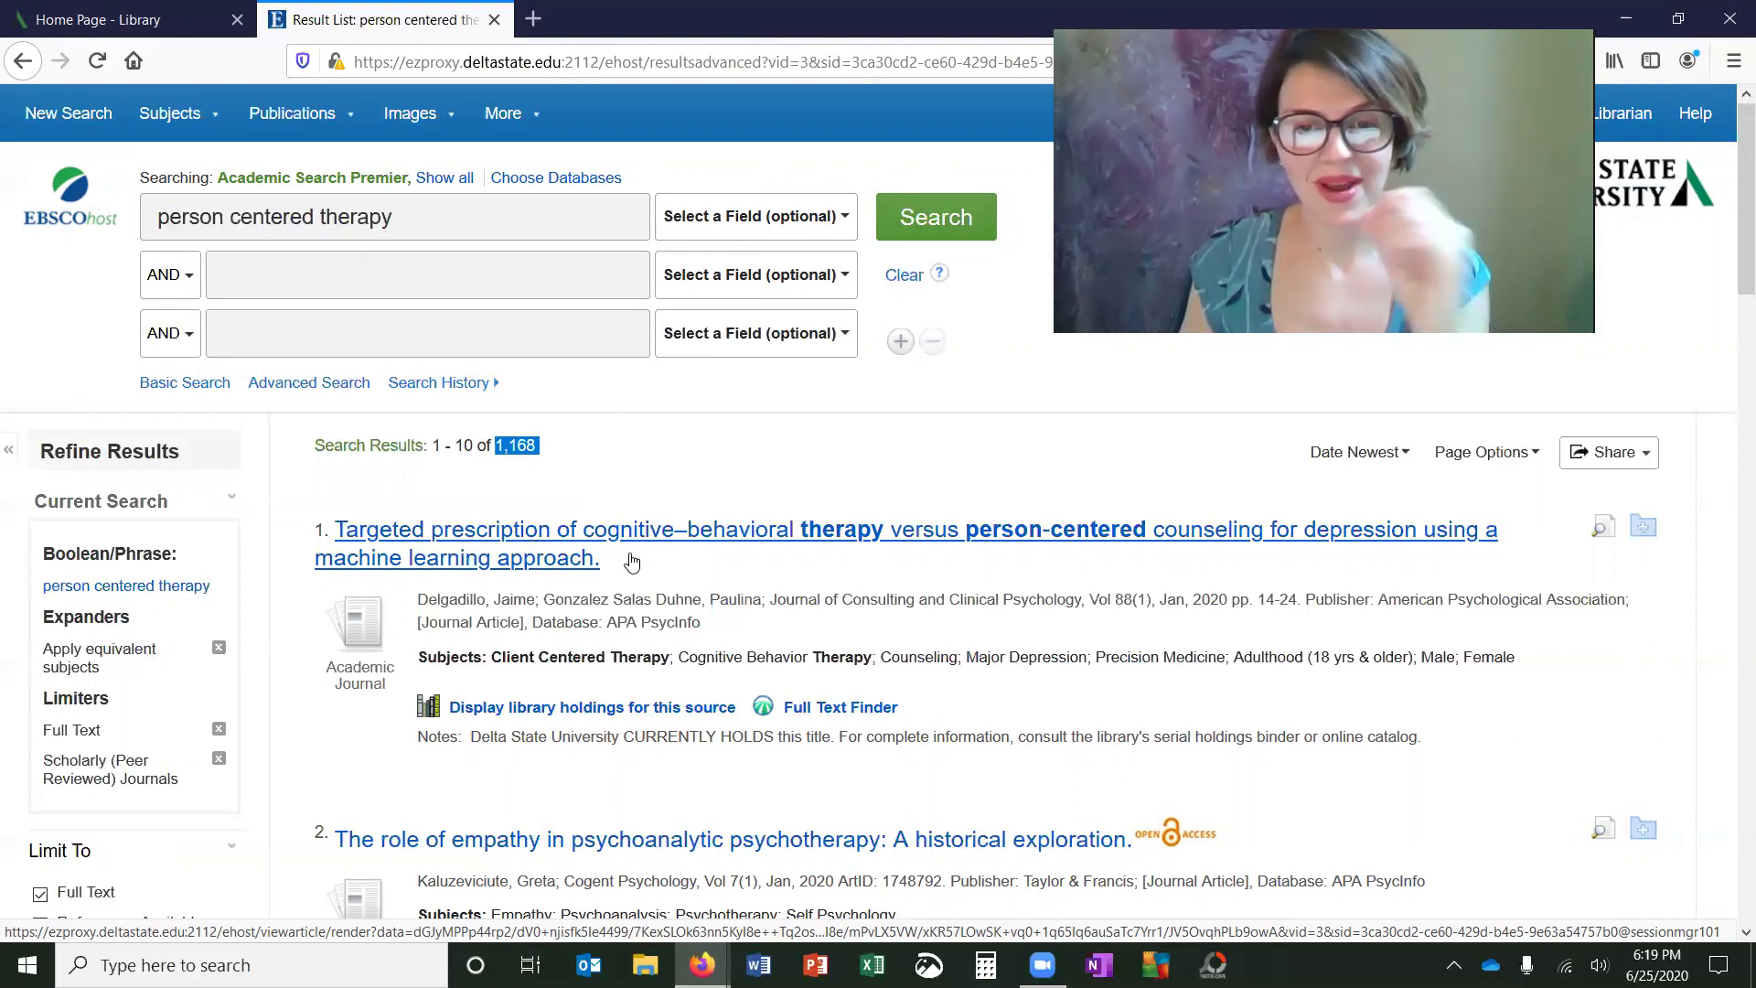
pyautogui.scroll(-4, 630, 567)
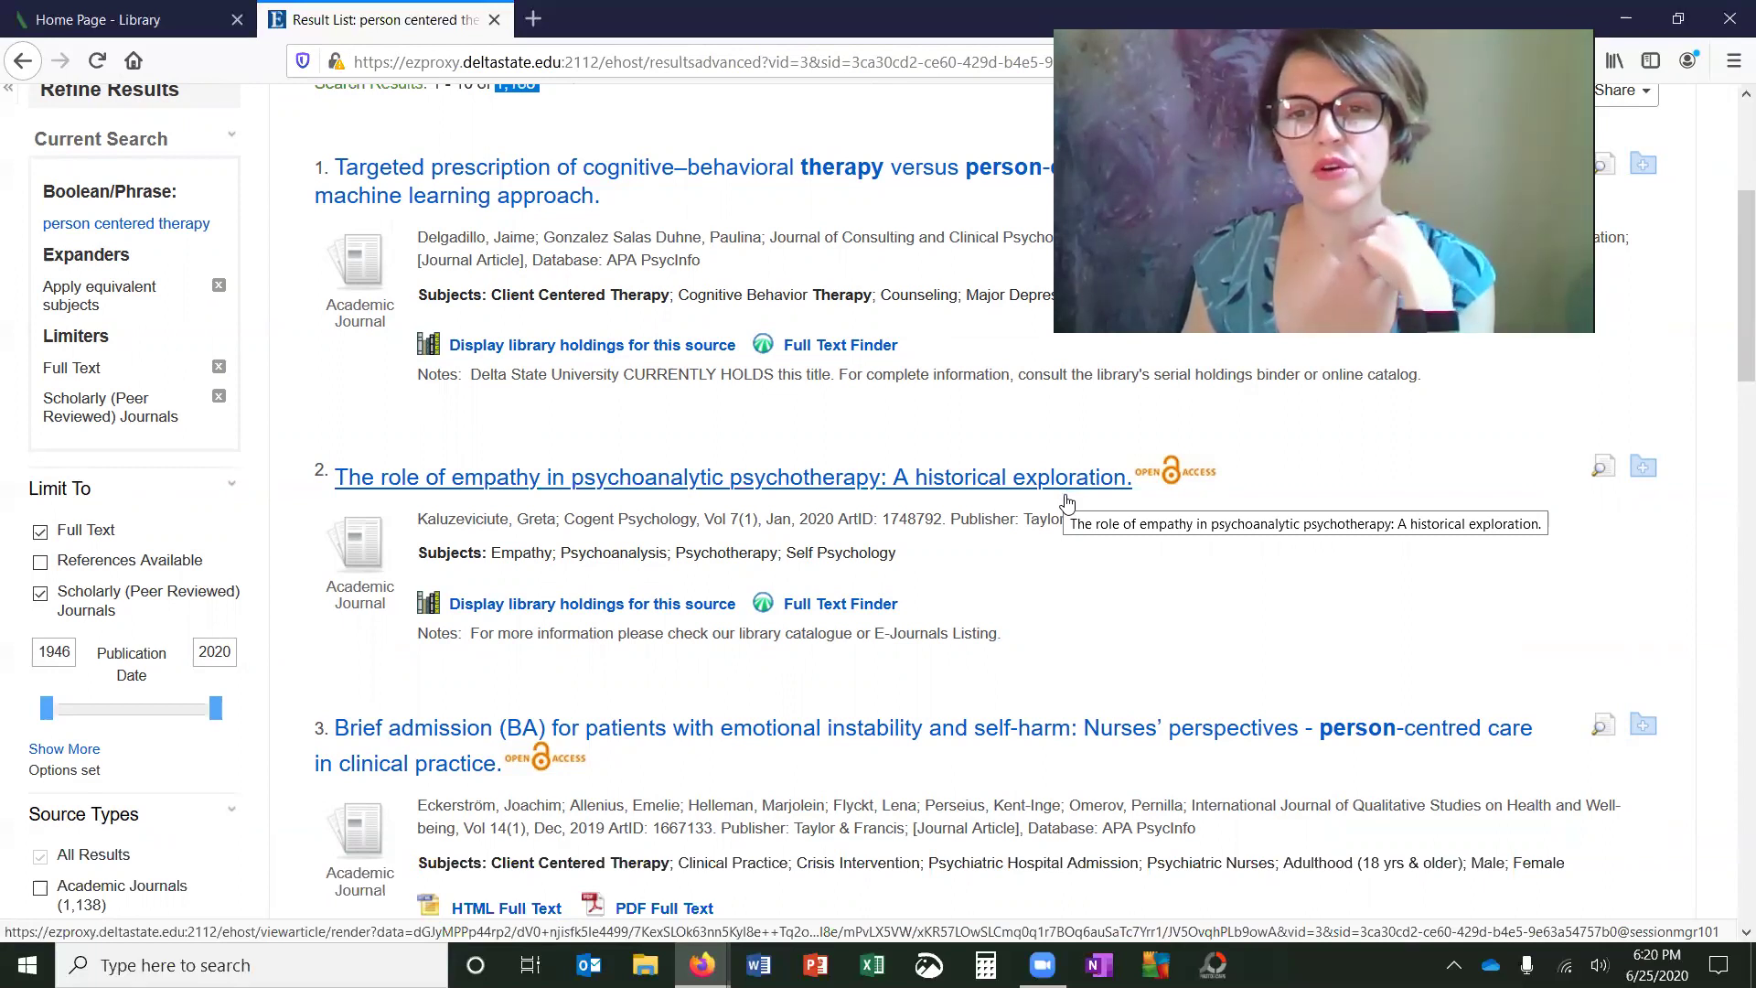
pyautogui.scroll(-3, 1007, 600)
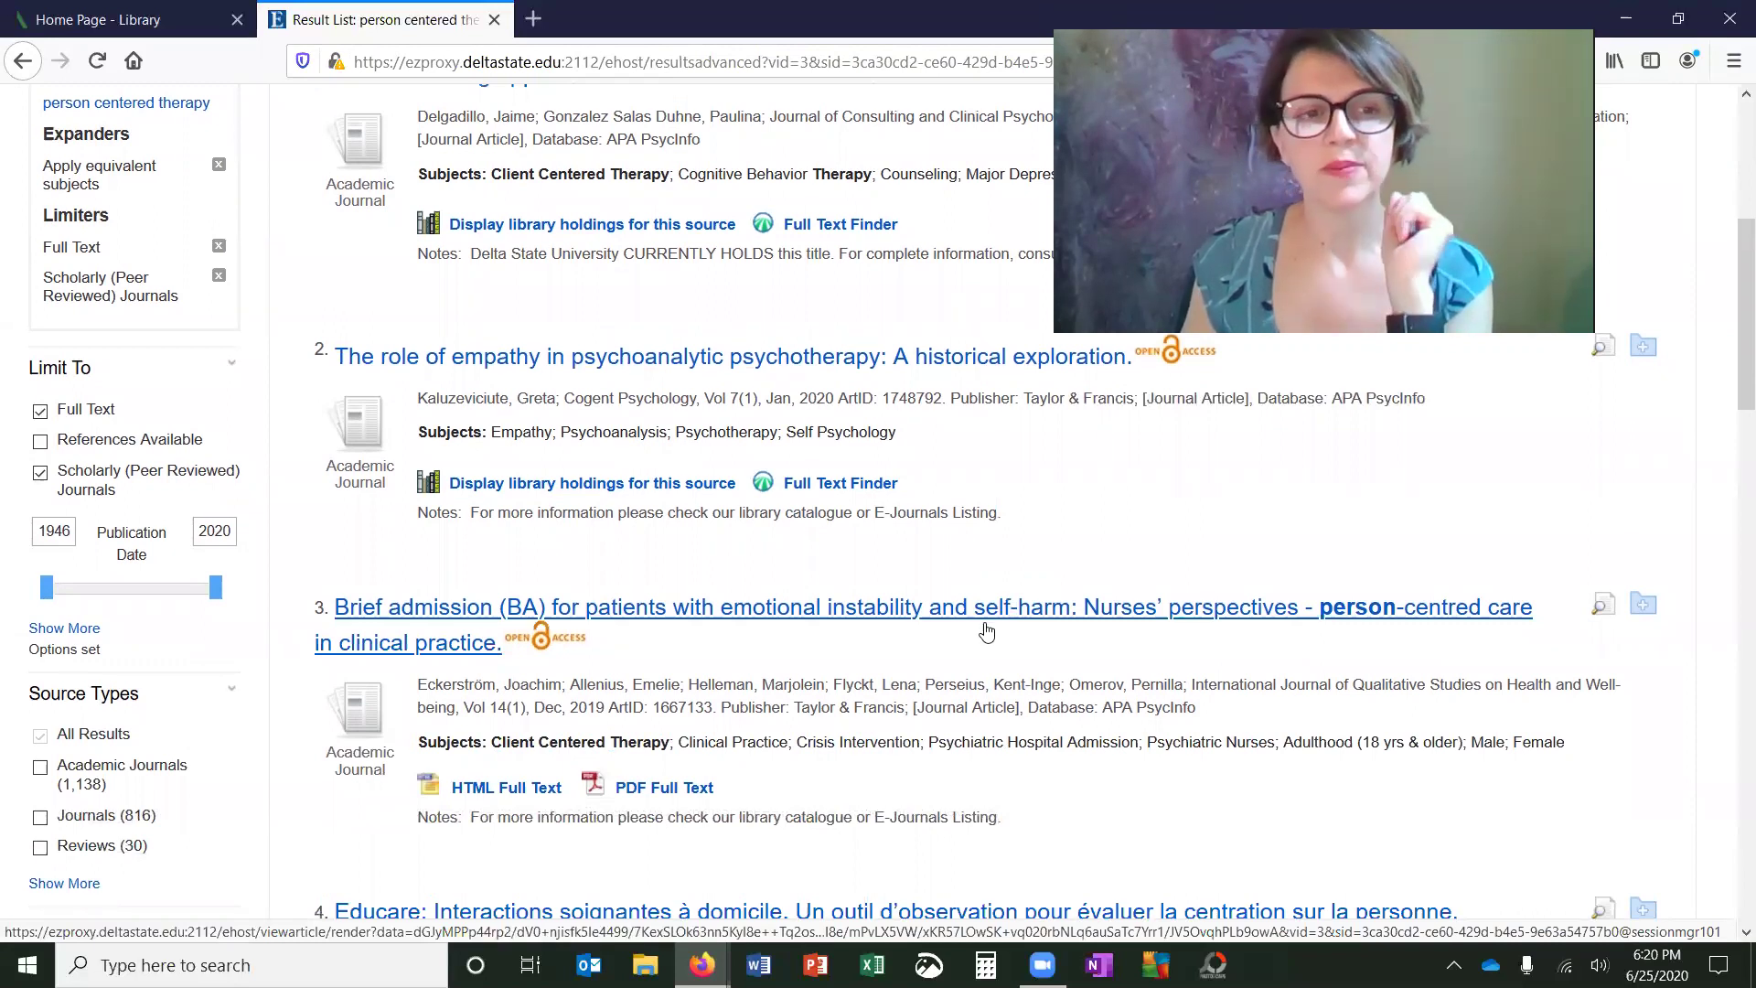
pyautogui.scroll(-3, 986, 624)
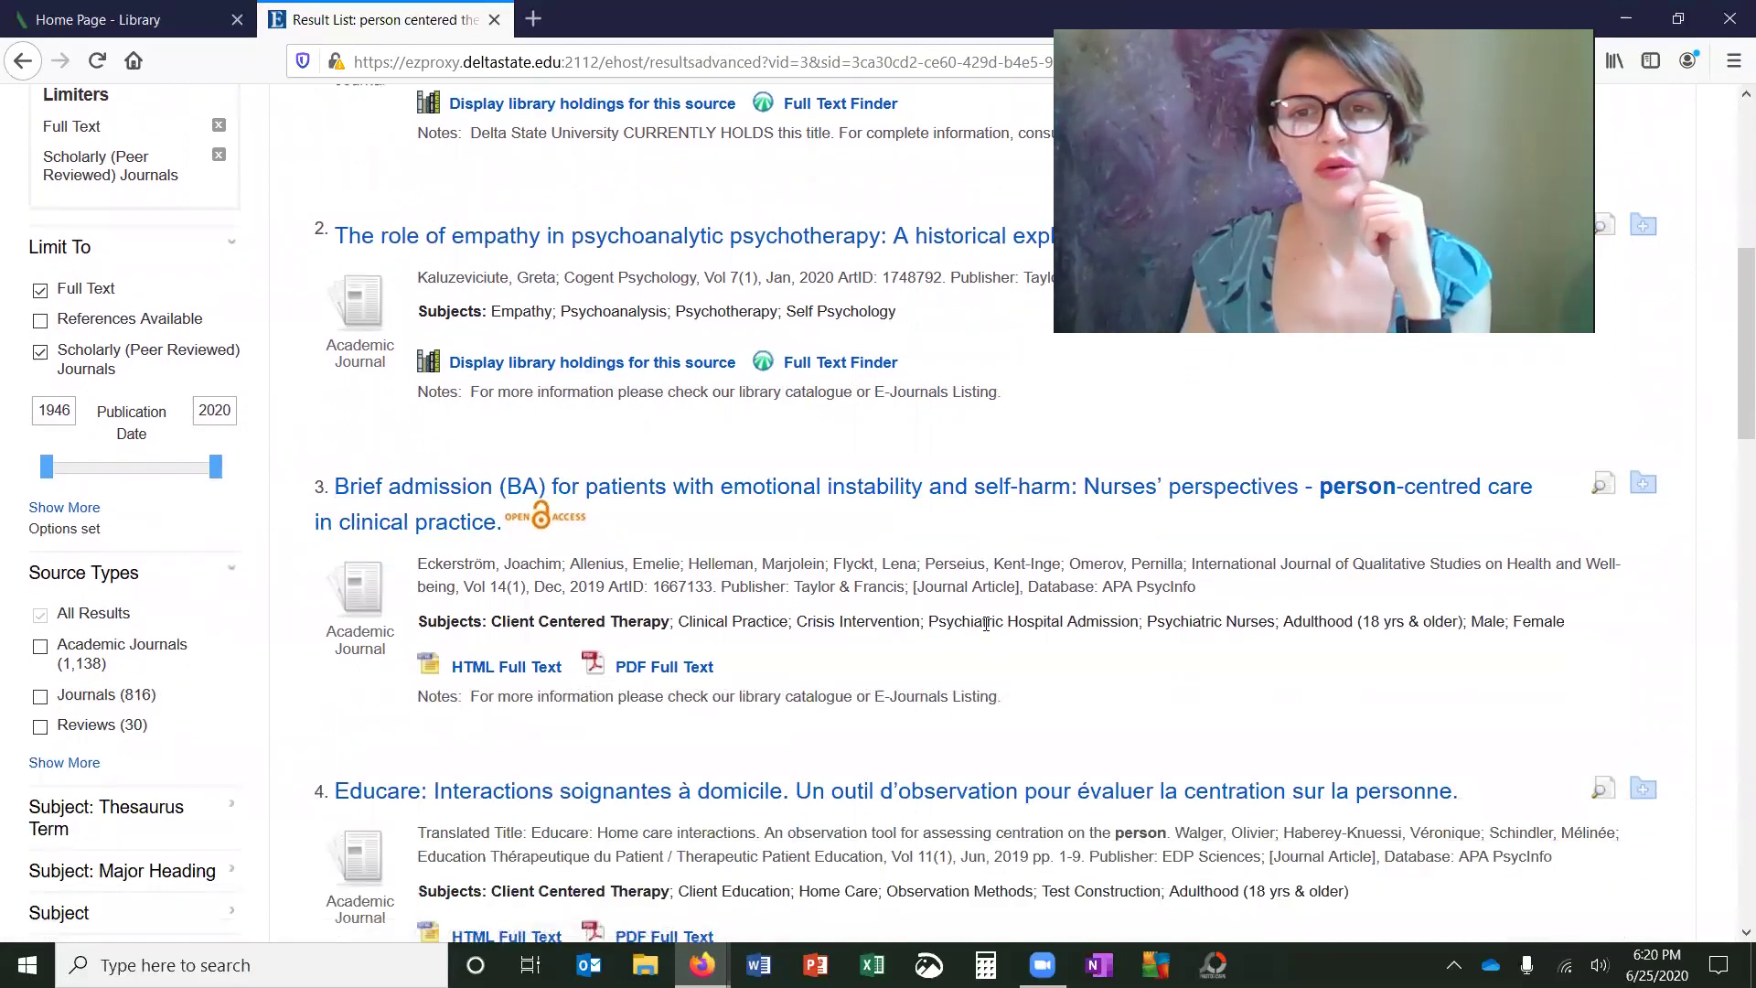
pyautogui.scroll(-3, 986, 624)
pyautogui.scroll(-7, 986, 629)
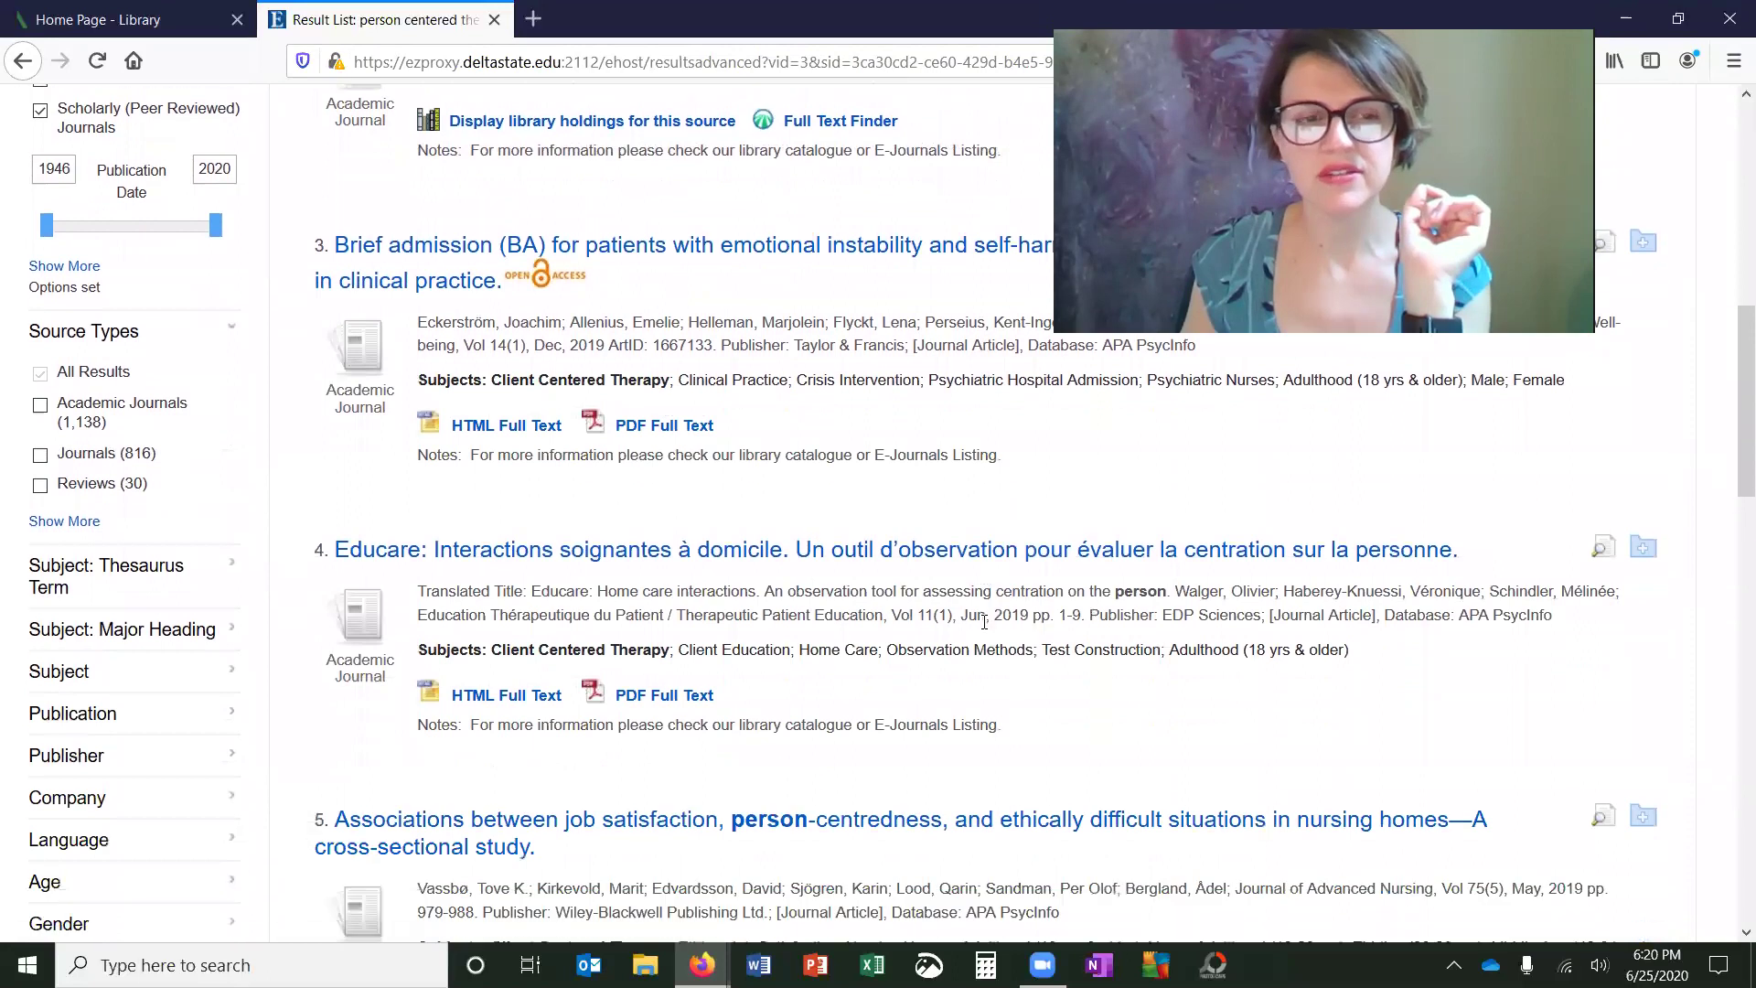
pyautogui.scroll(-5, 986, 629)
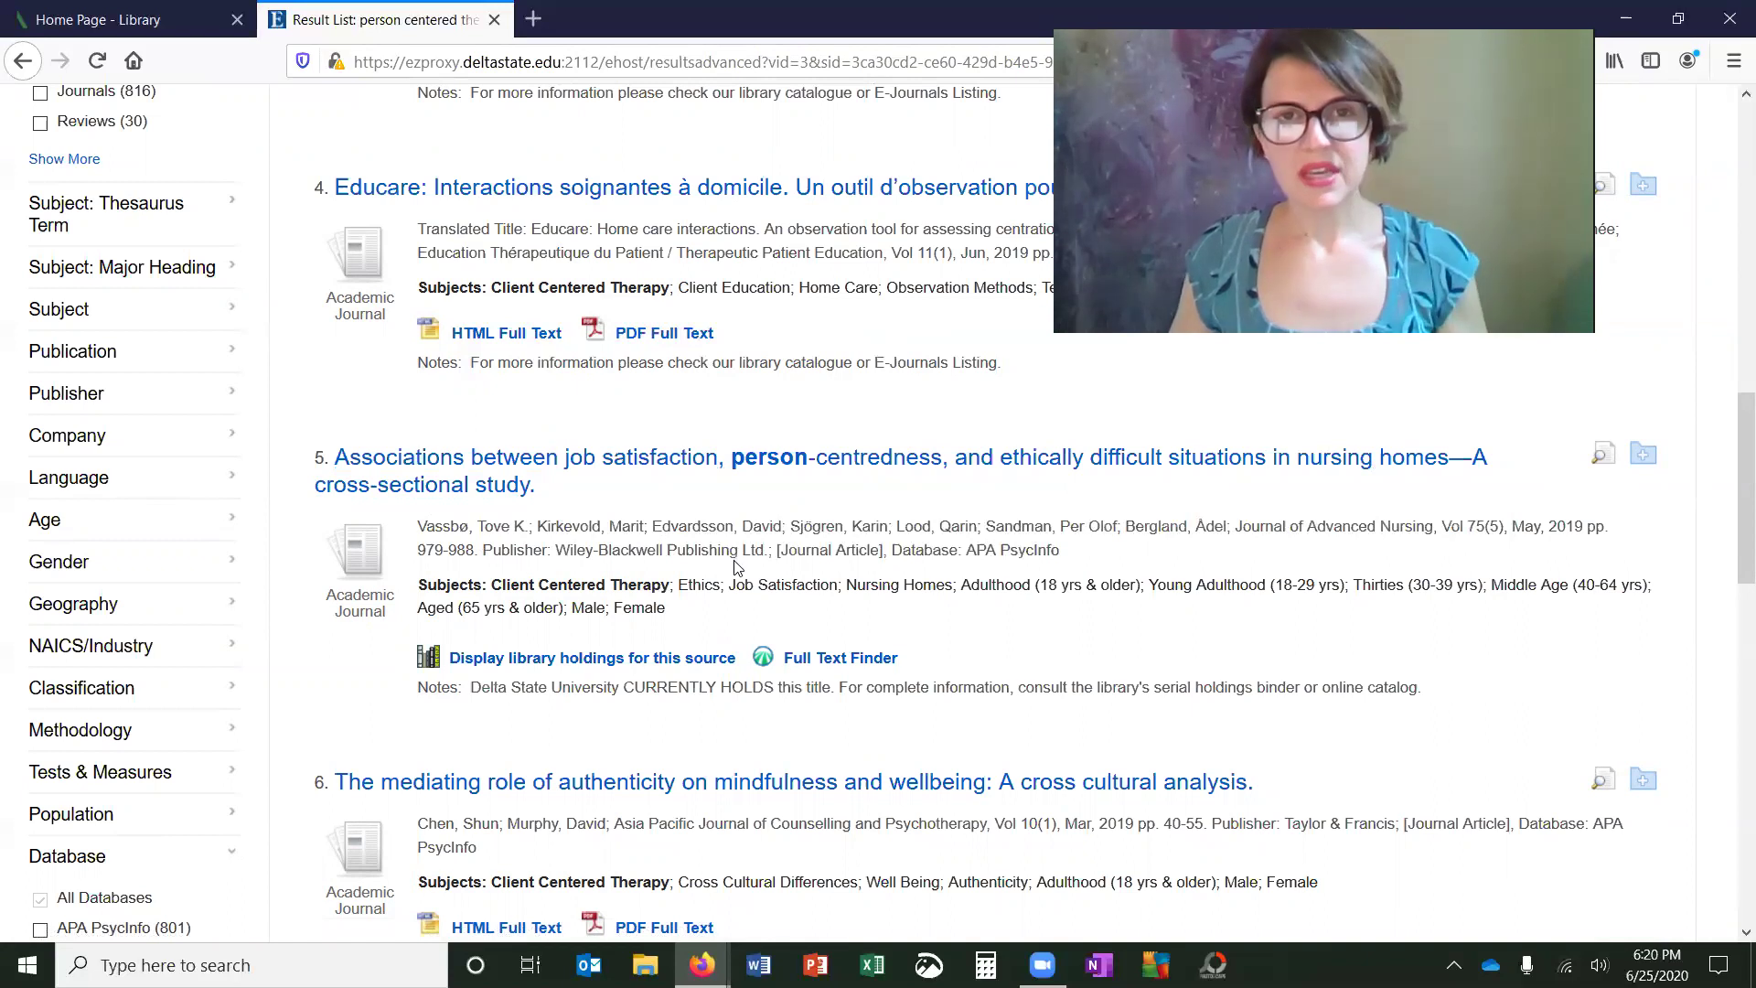
pyautogui.scroll(-1, 737, 569)
pyautogui.scroll(-2, 737, 569)
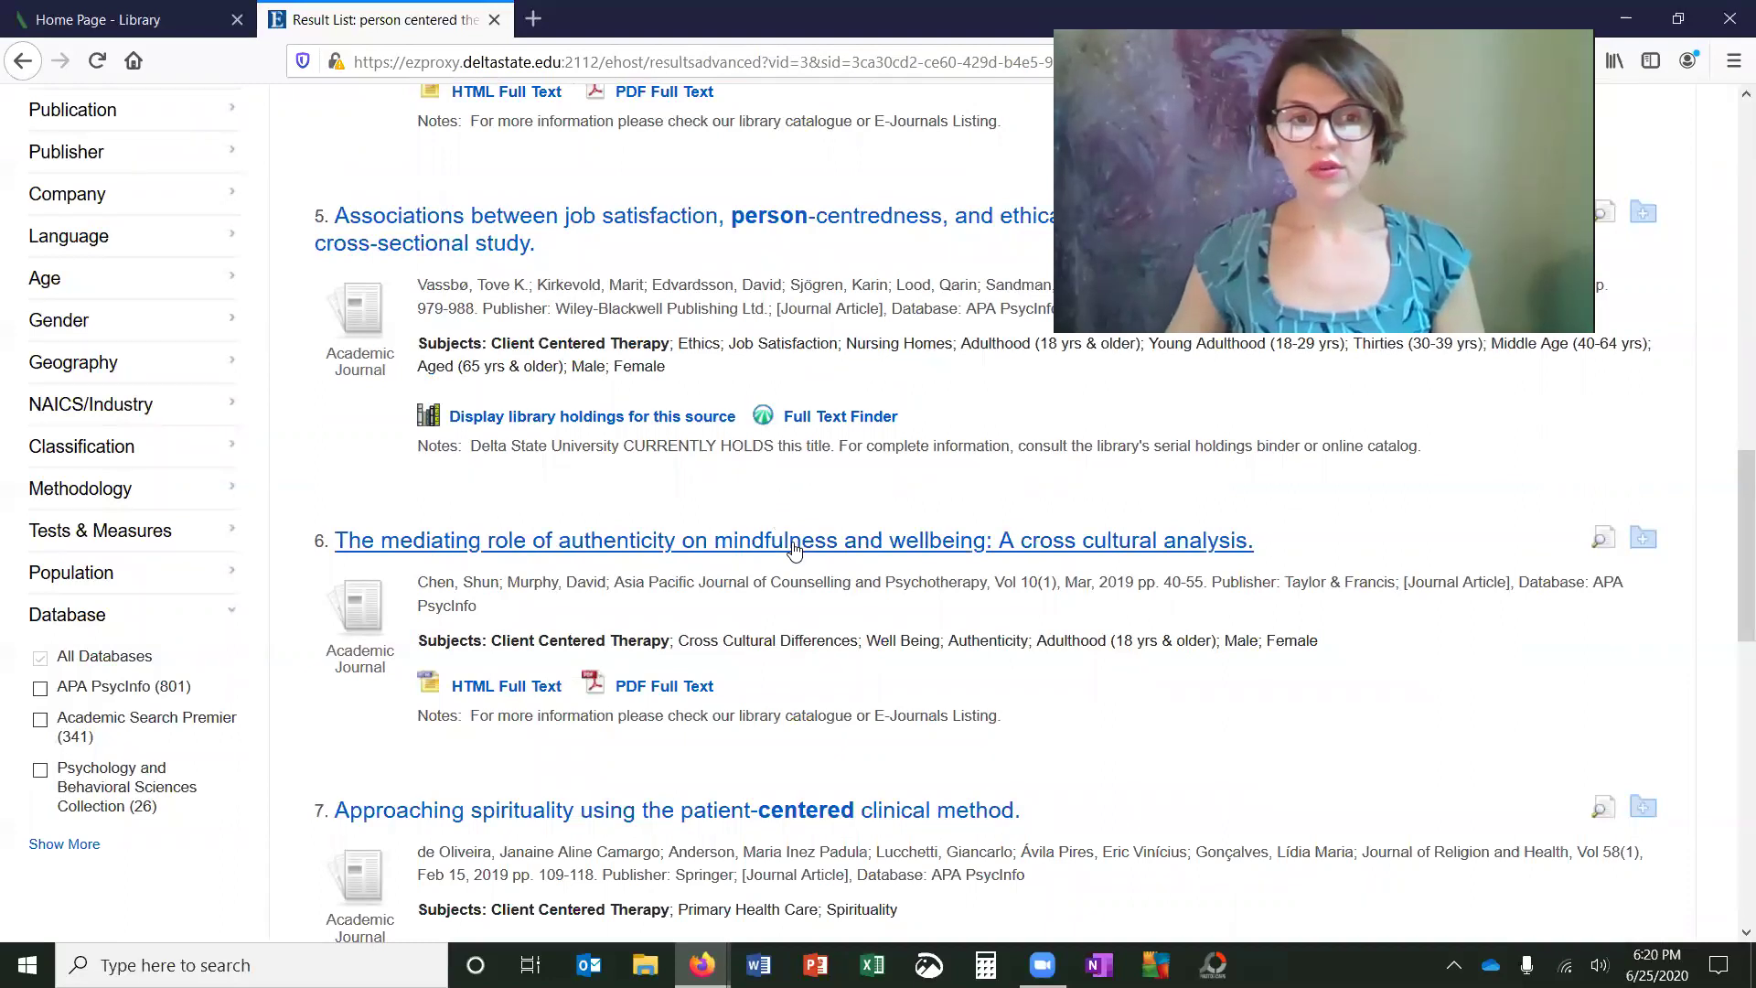
pyautogui.scroll(15, 794, 549)
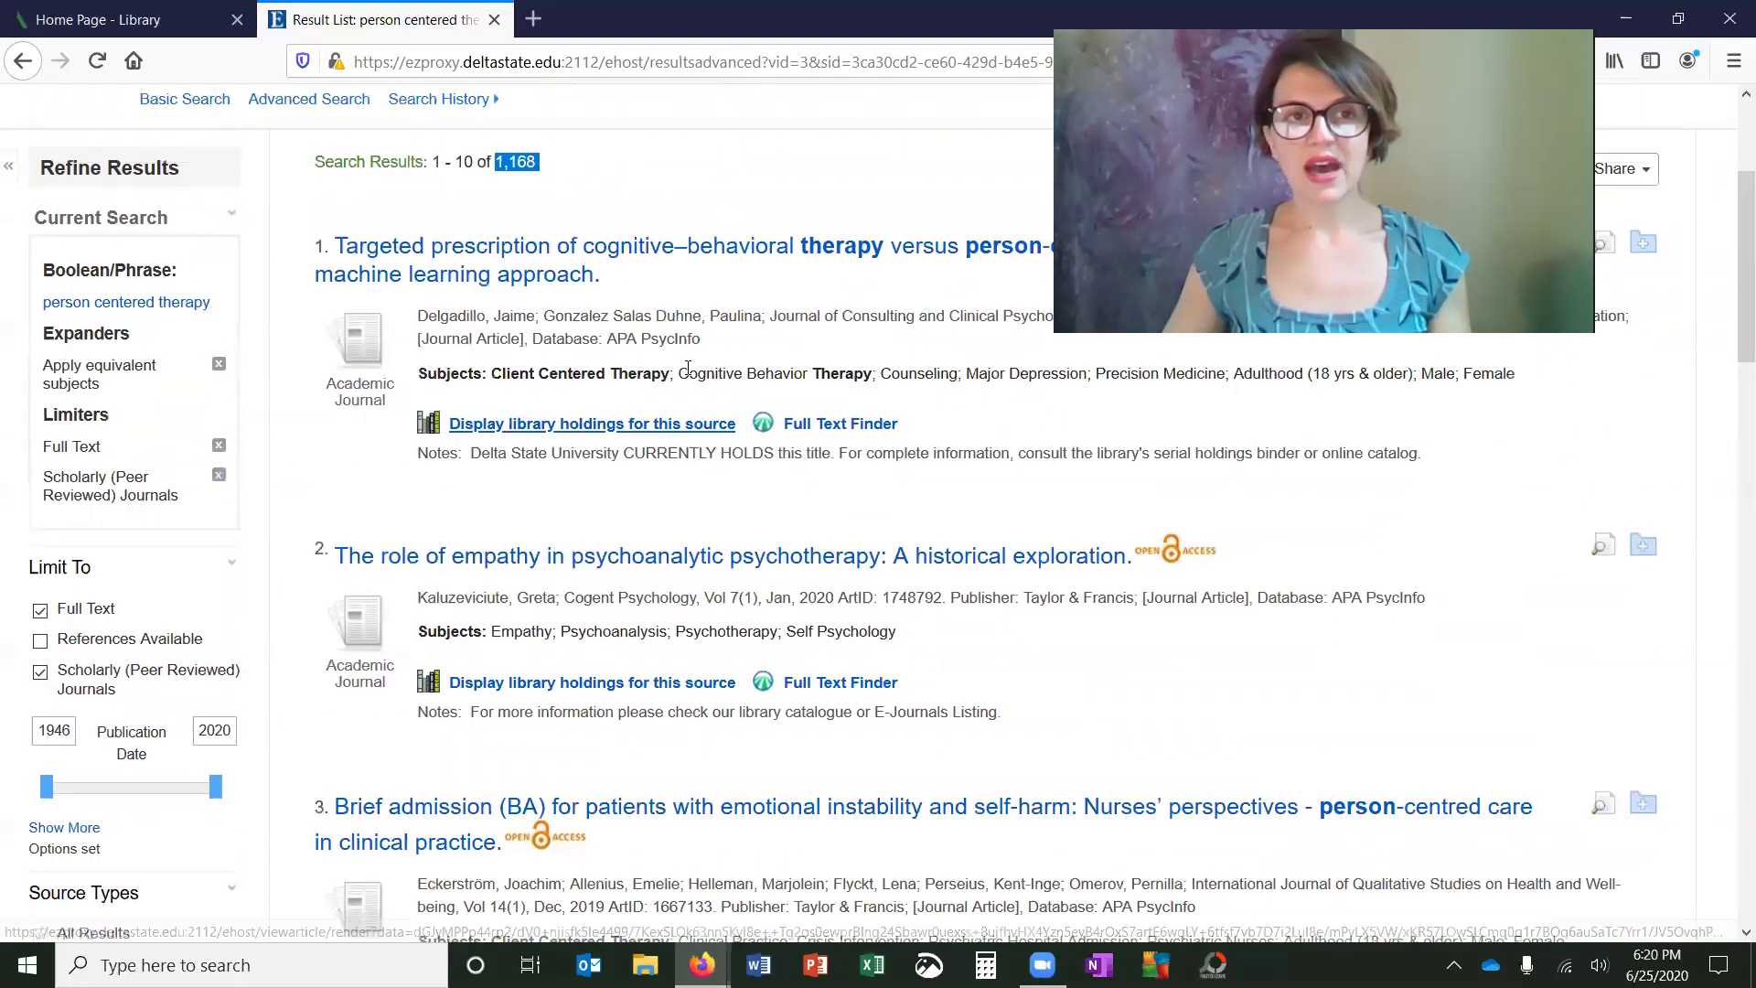
pyautogui.scroll(1, 688, 367)
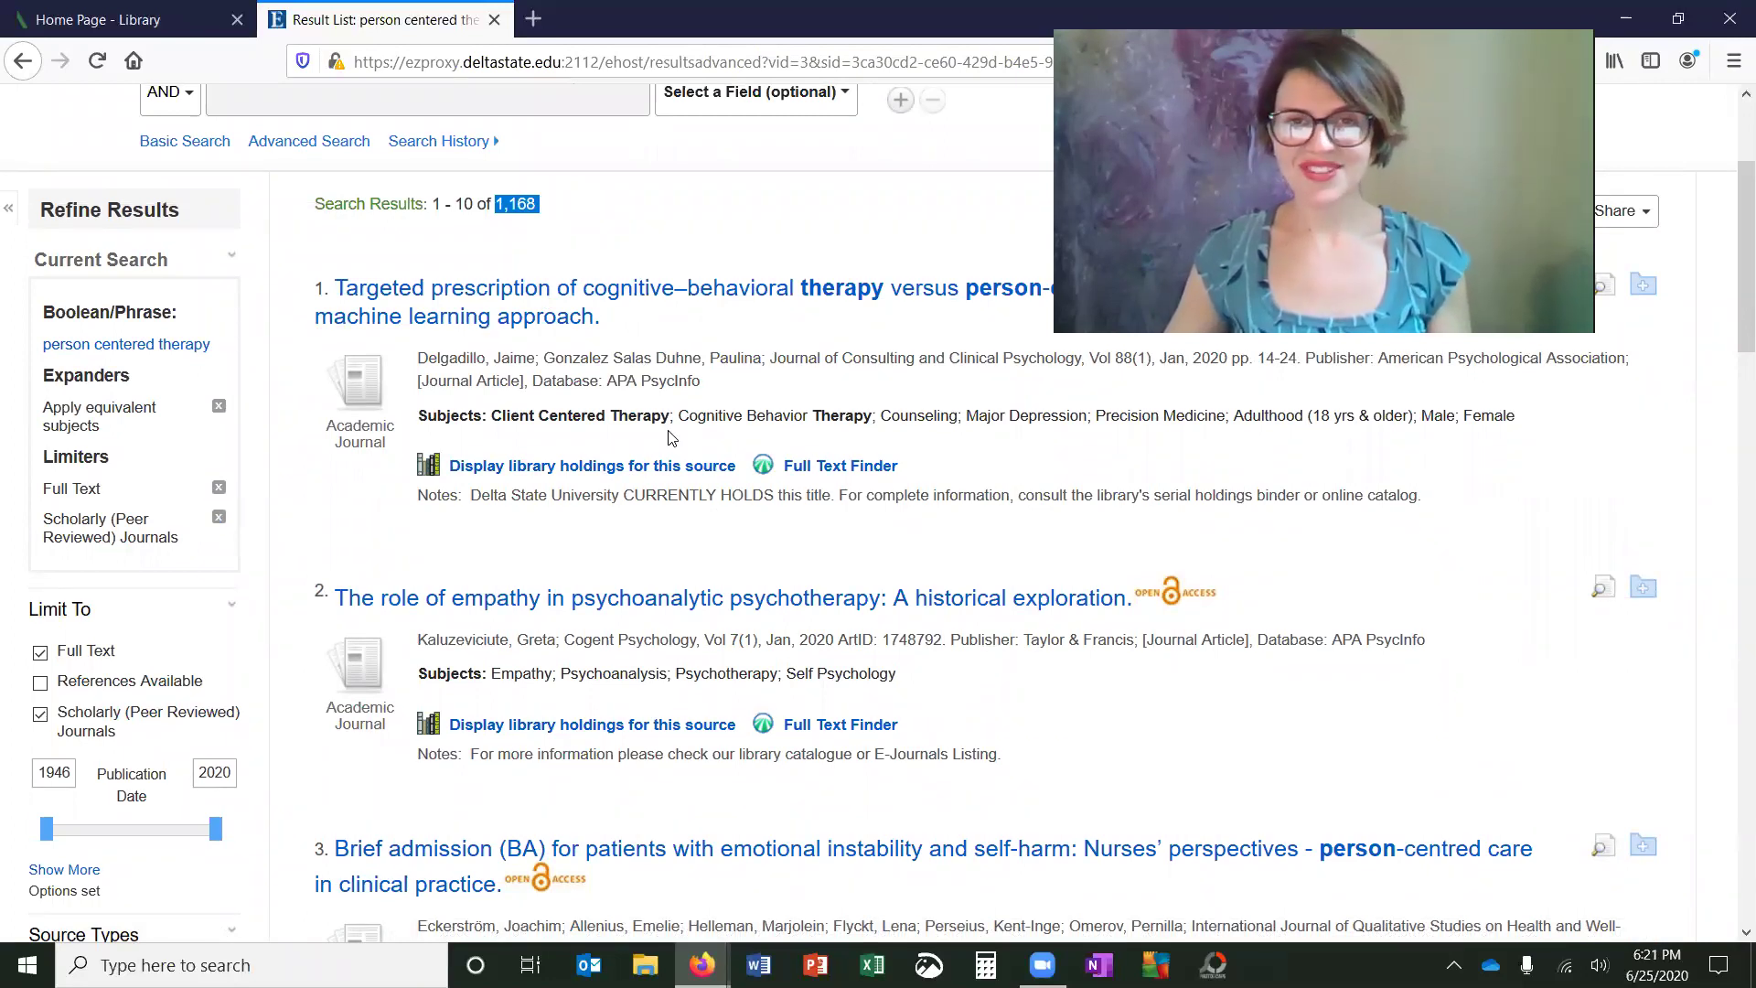
pyautogui.scroll(3, 671, 438)
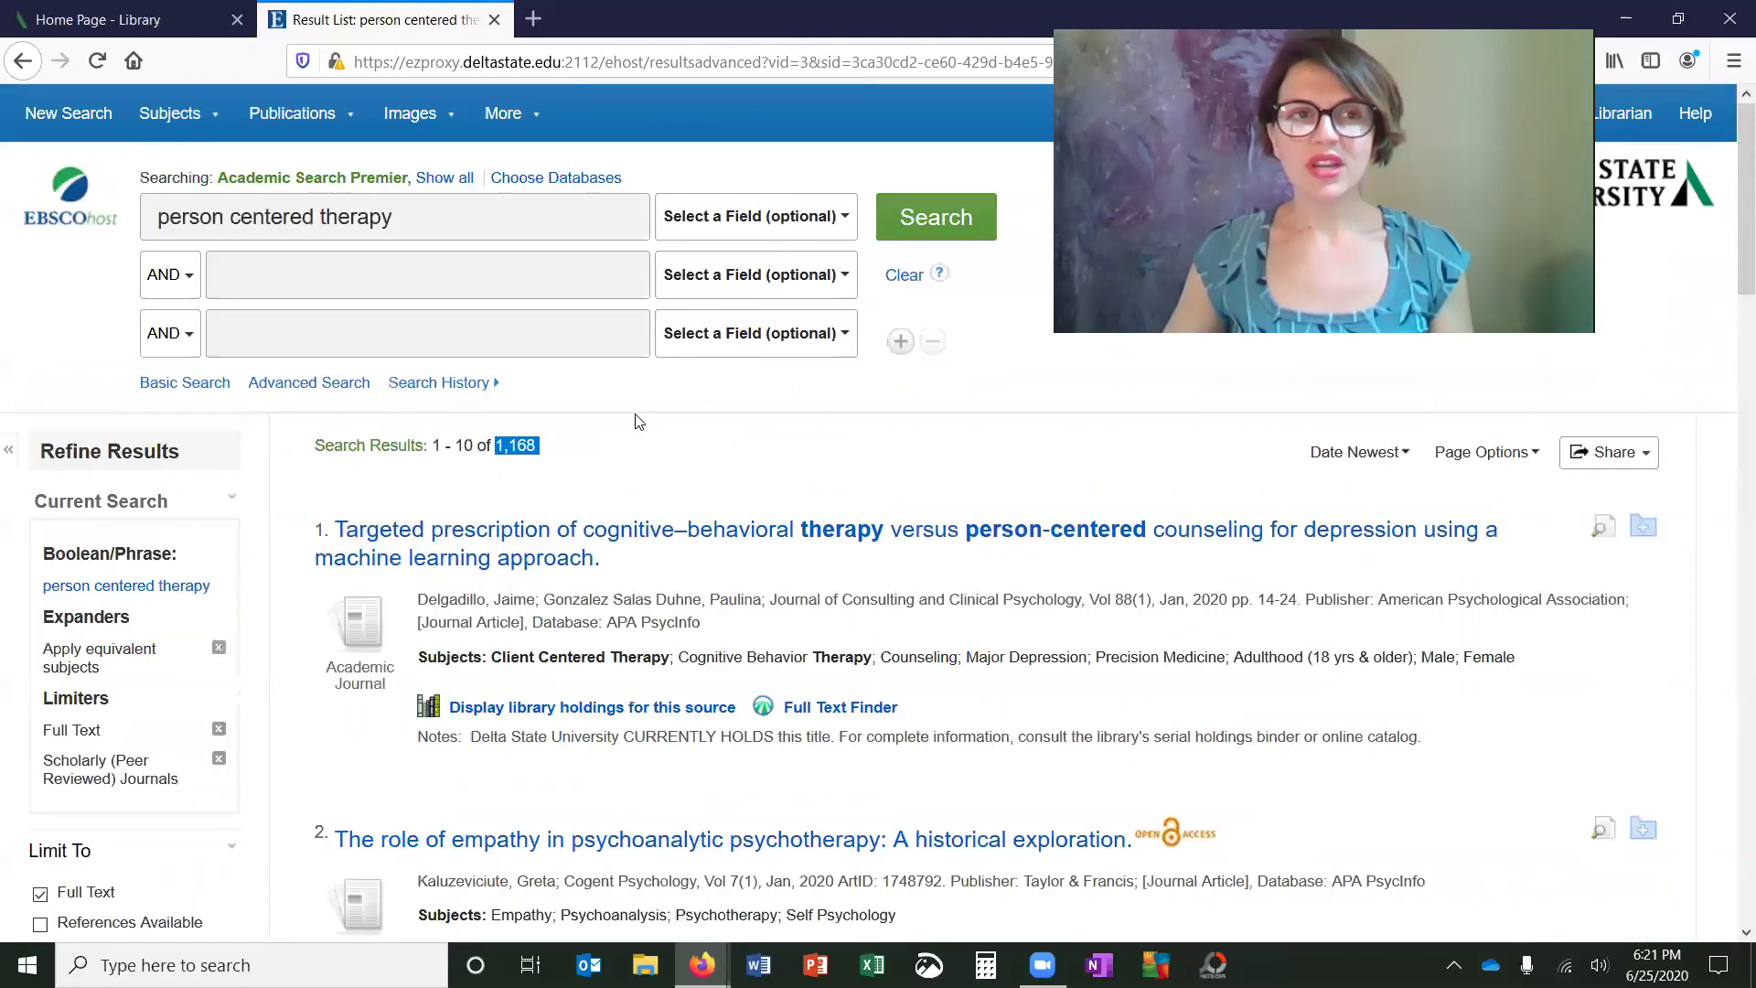
# Narrow the person centered therapy search by adding "adolescents" as a second AND term, and check the number of results.
pyautogui.click(403, 286)
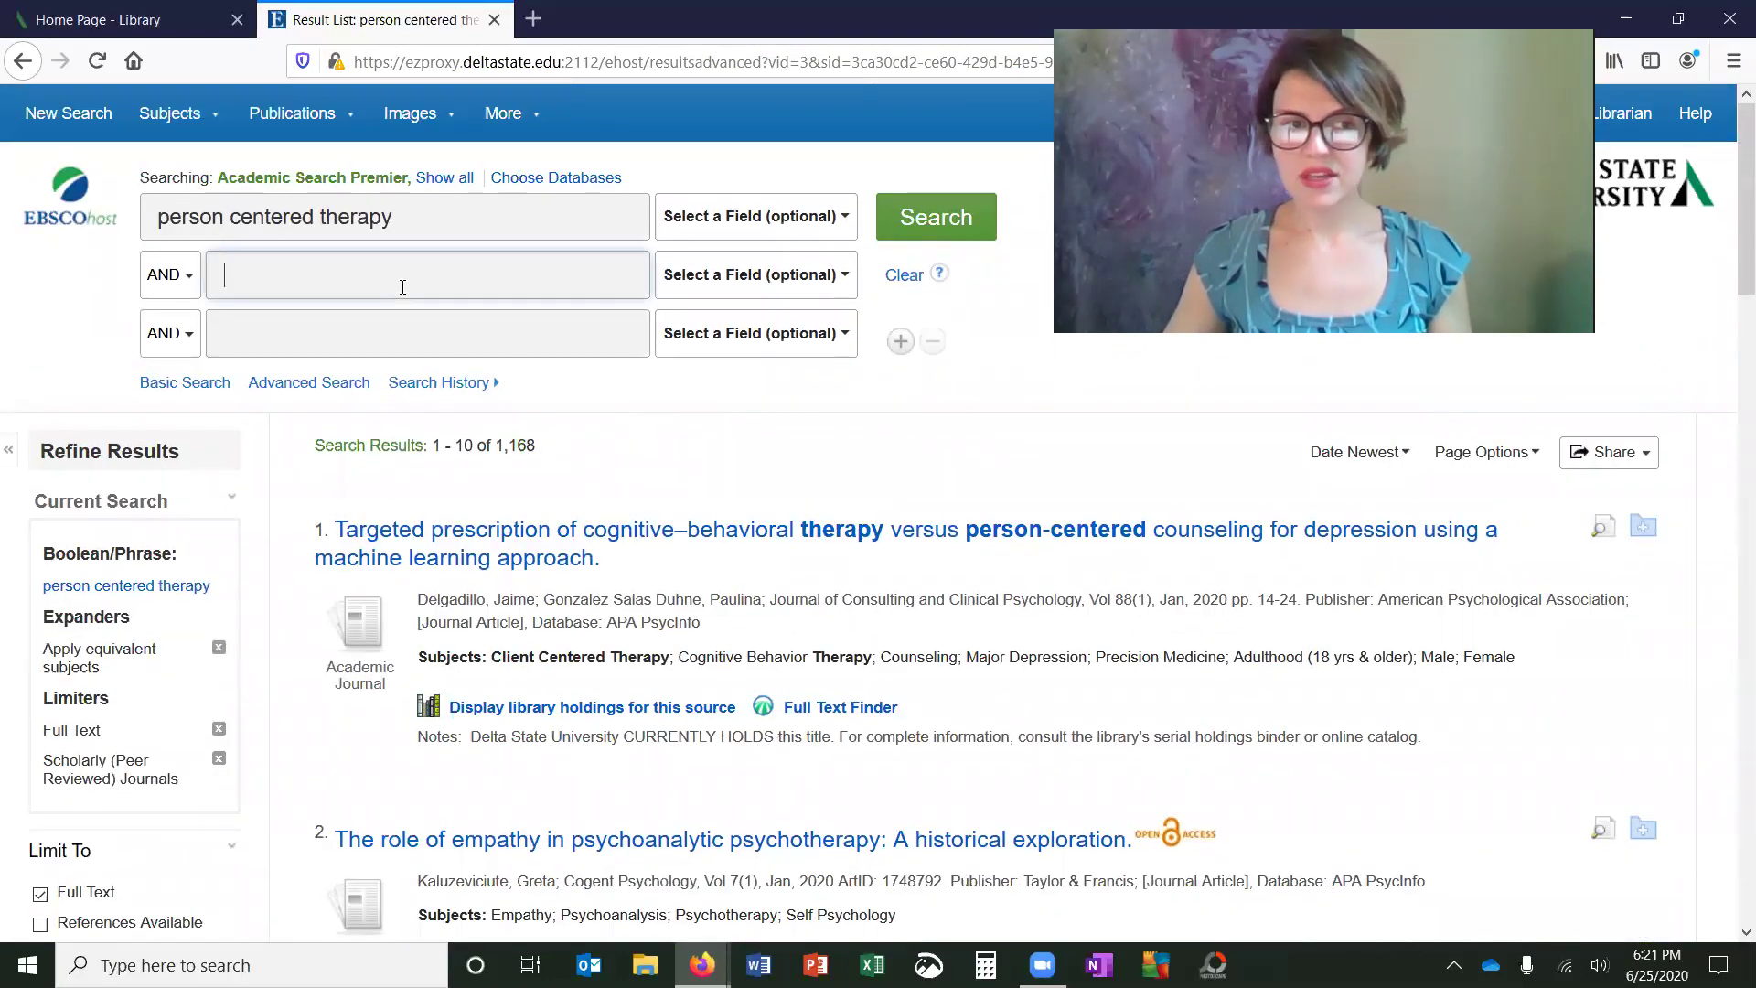
pyautogui.write('adolescents')
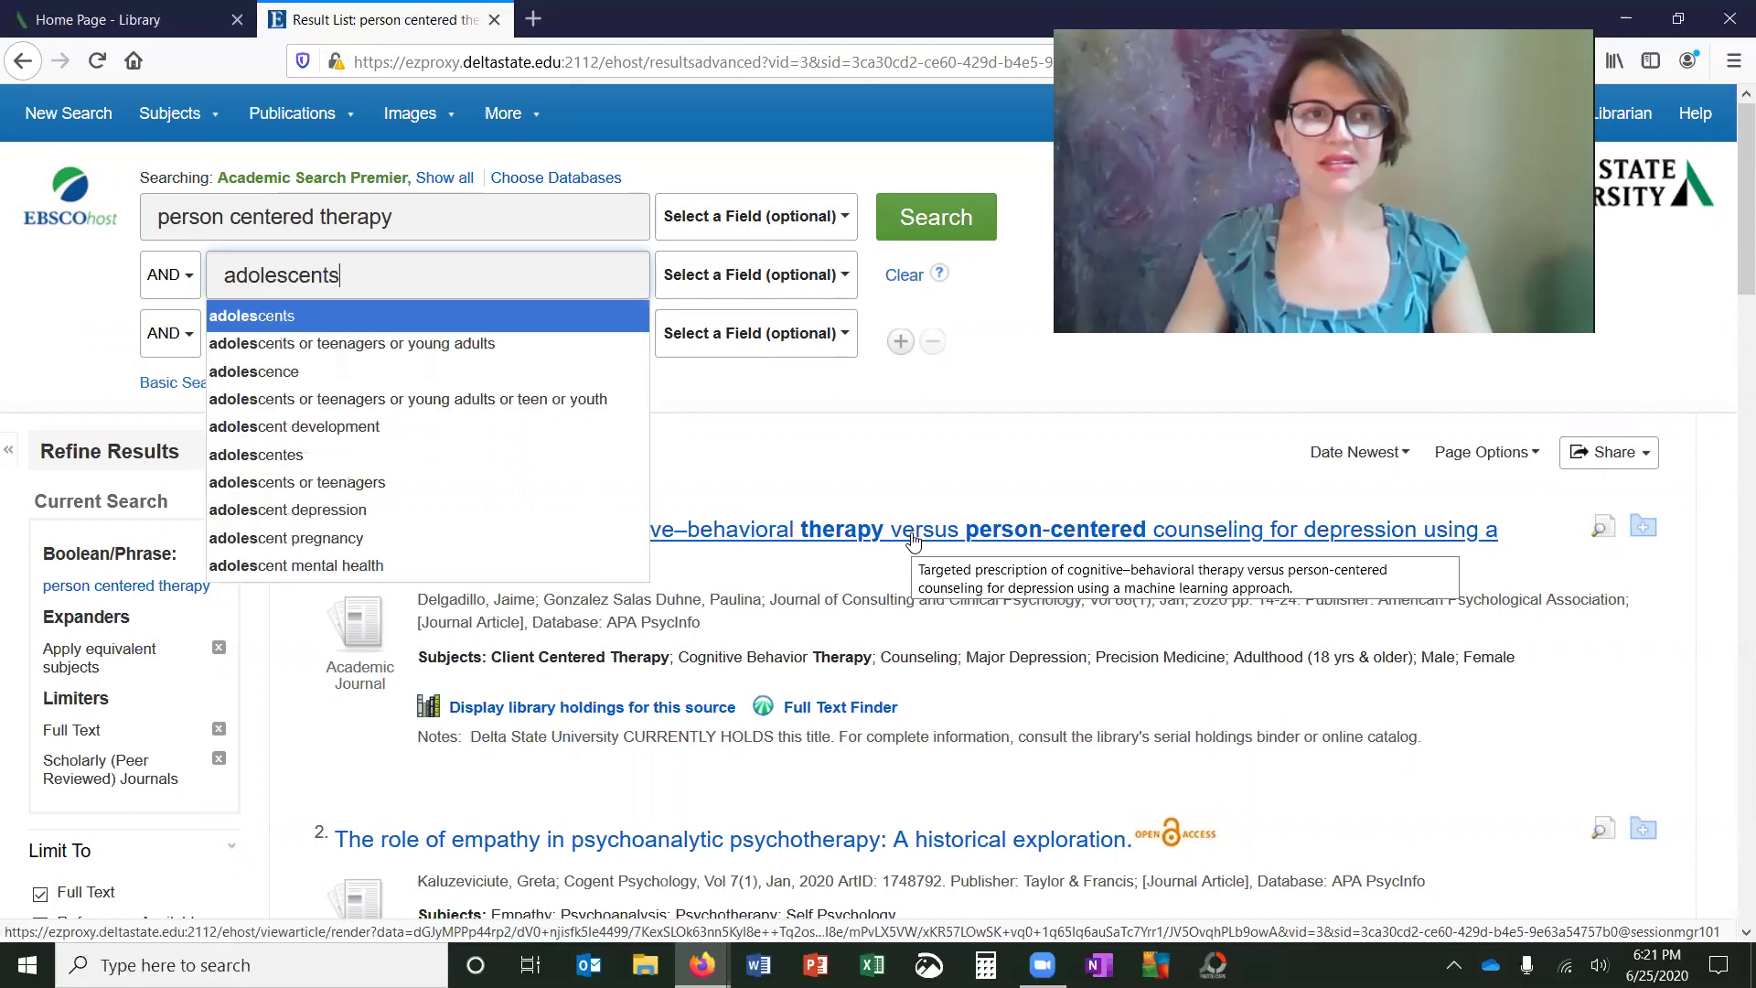
pyautogui.press('Return')
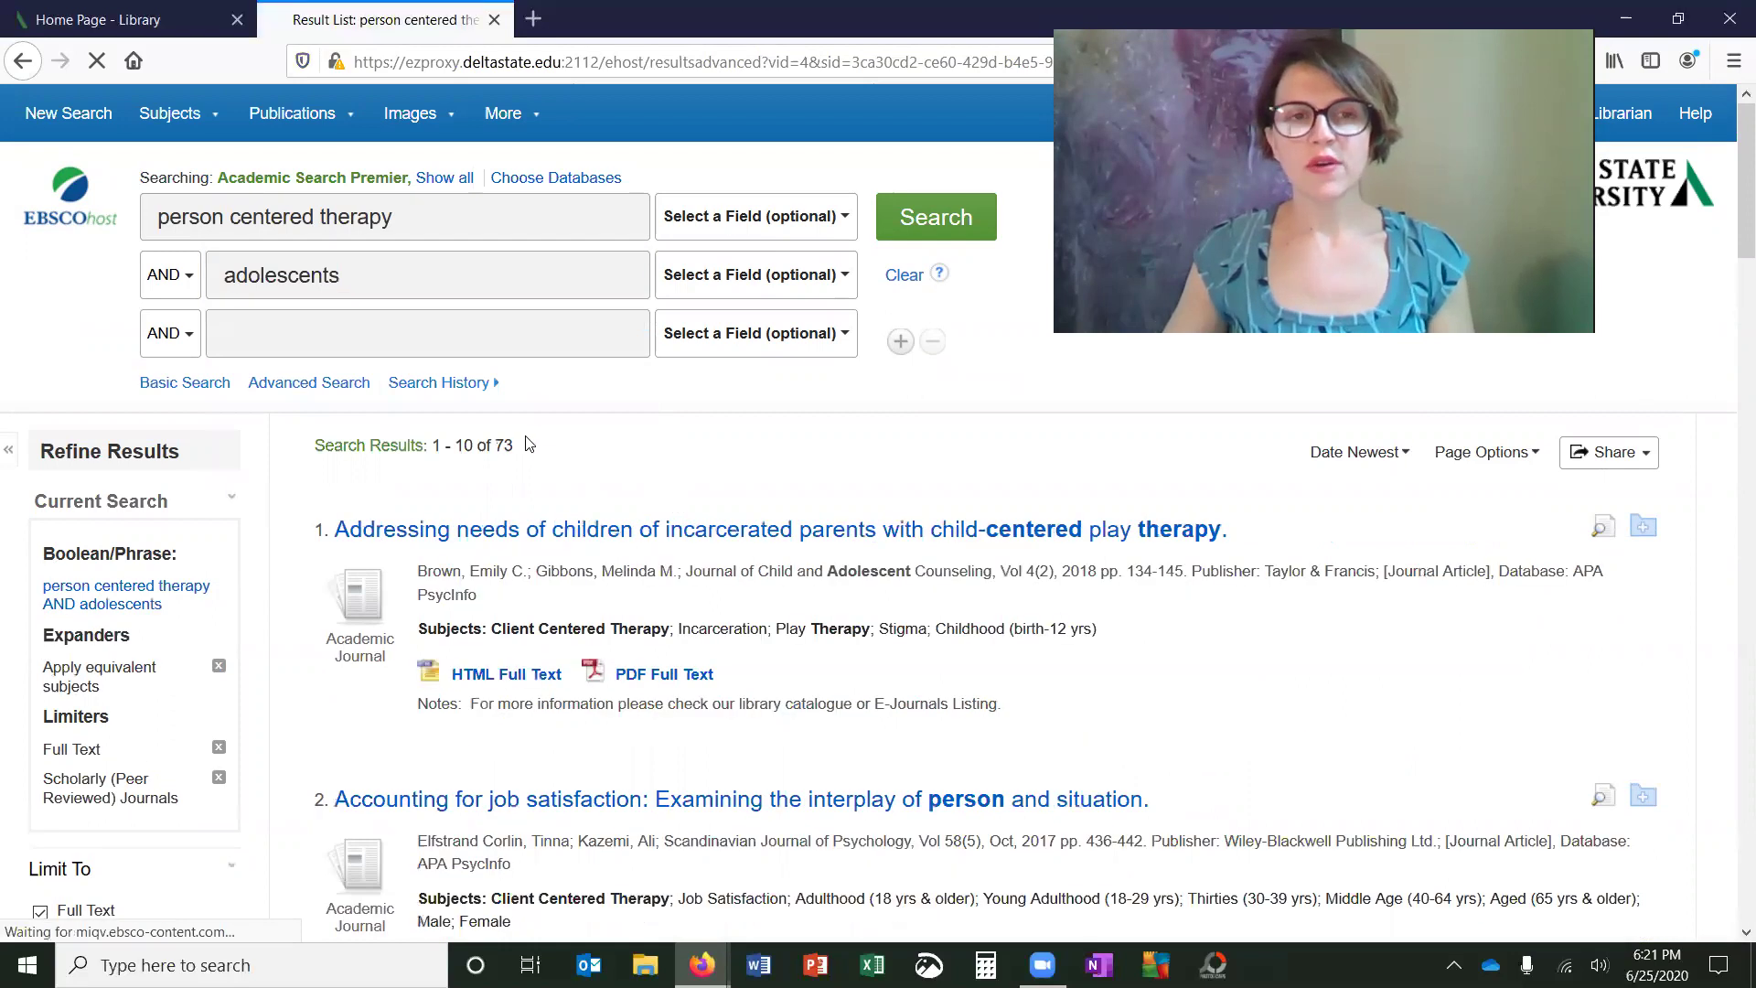
pyautogui.moveTo(519, 446); pyautogui.dragTo(498, 446)
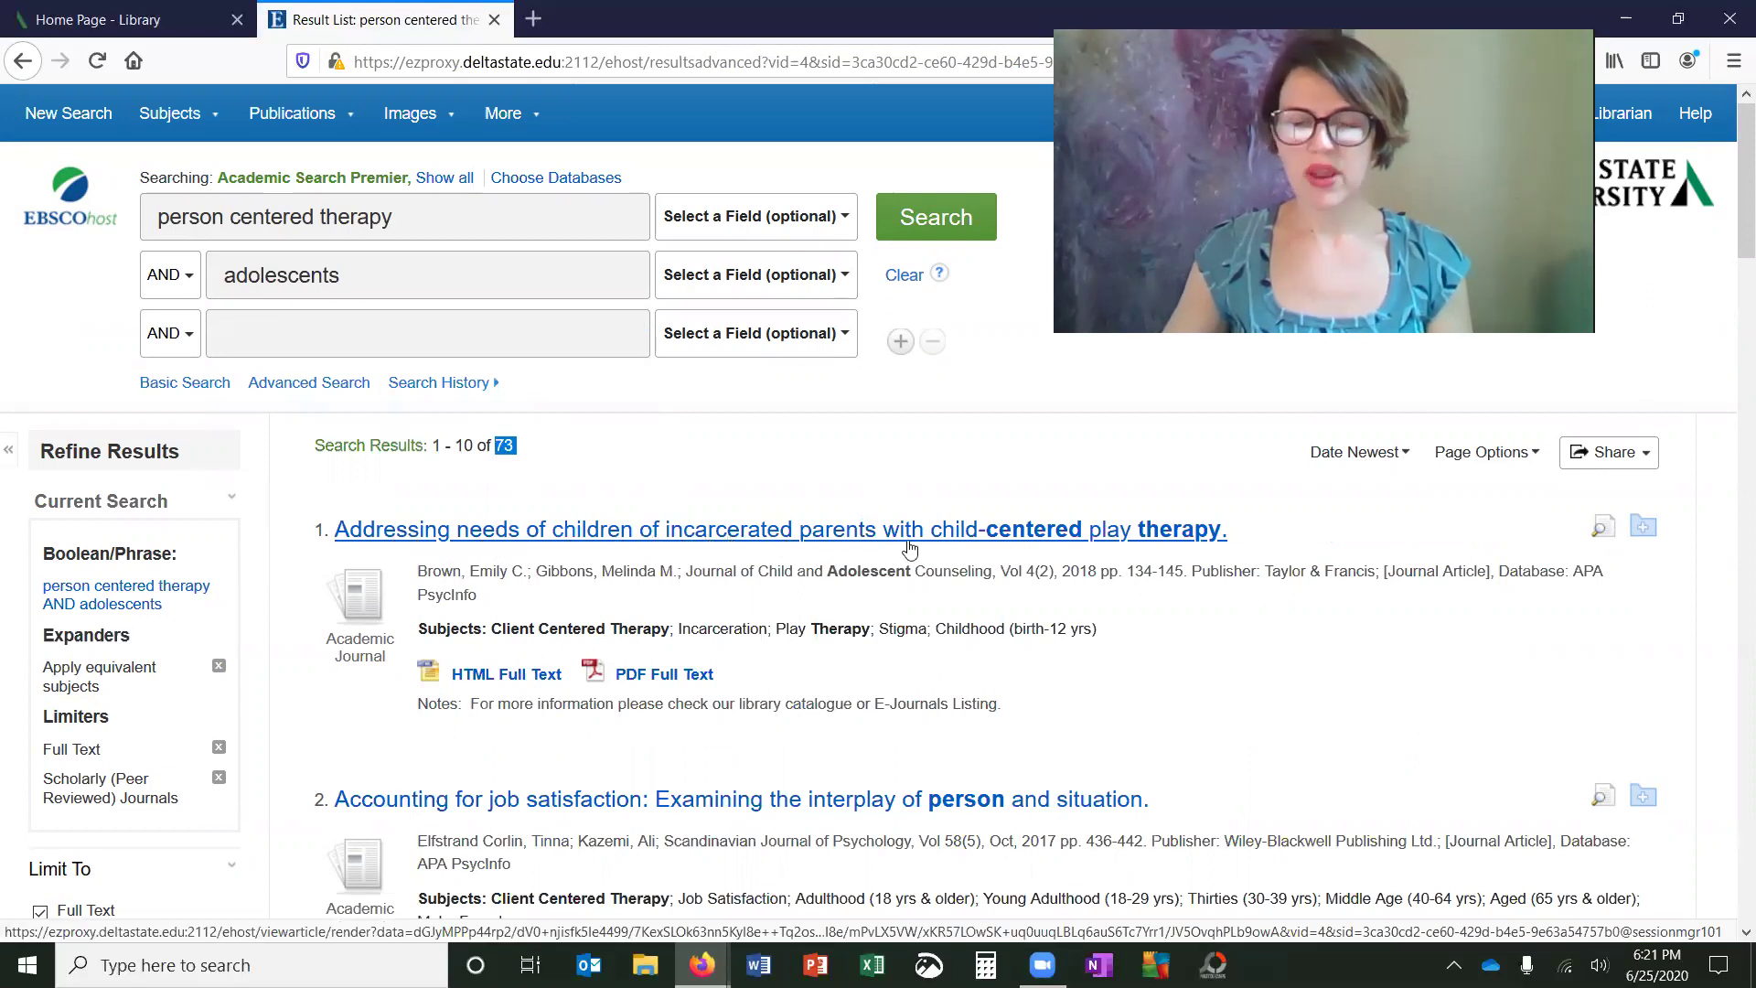
# Open the record "Addressing needs of children of incarcerated parents with child-centered play therapy" and review its source details, abstract and subjects.
pyautogui.click(1134, 529)
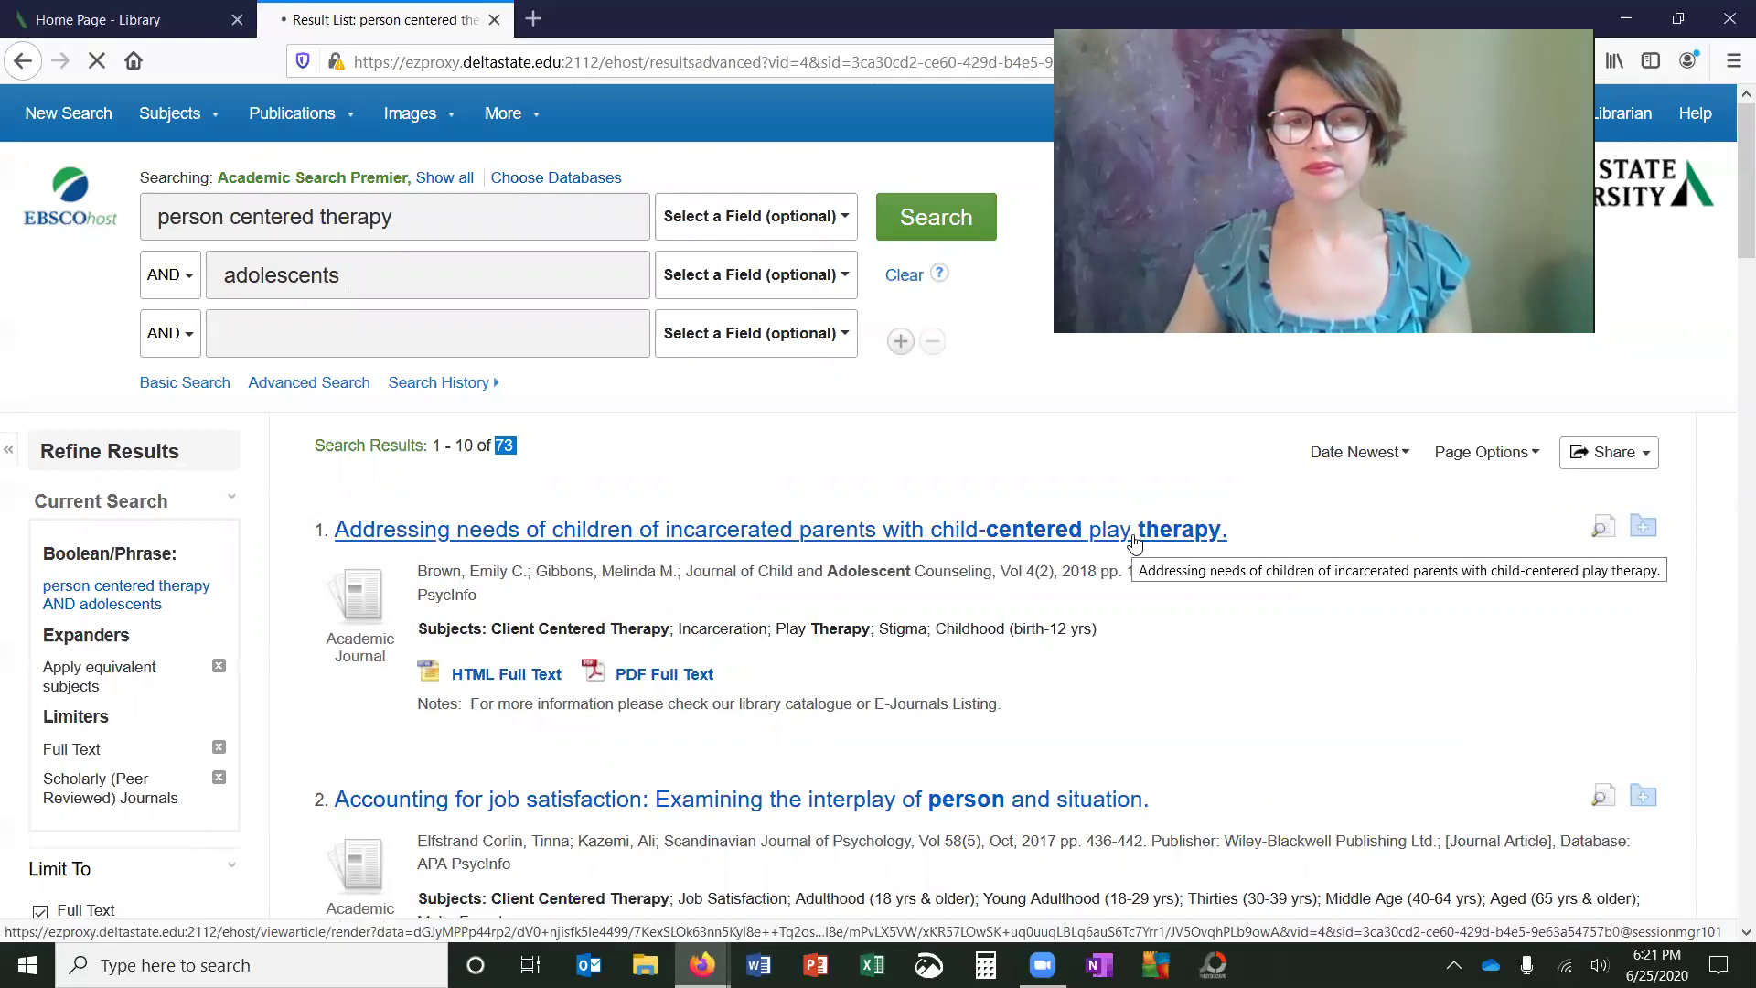
pyautogui.scroll(-3, 1111, 615)
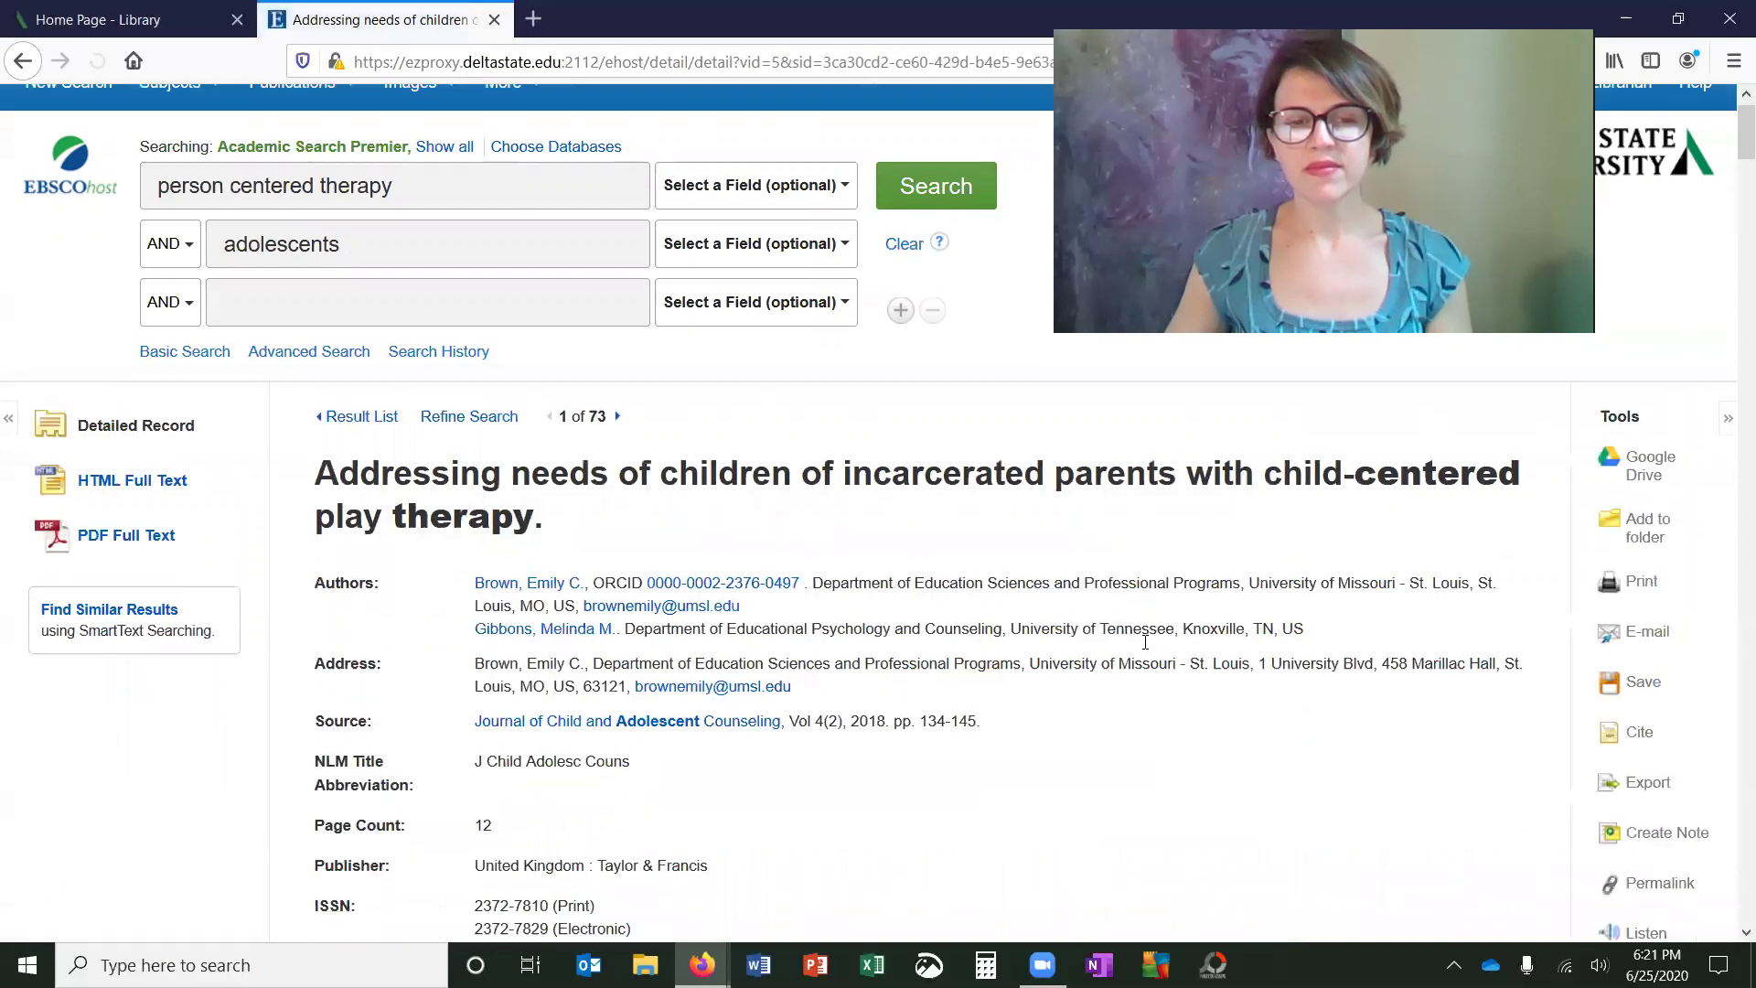
pyautogui.scroll(-3, 1151, 647)
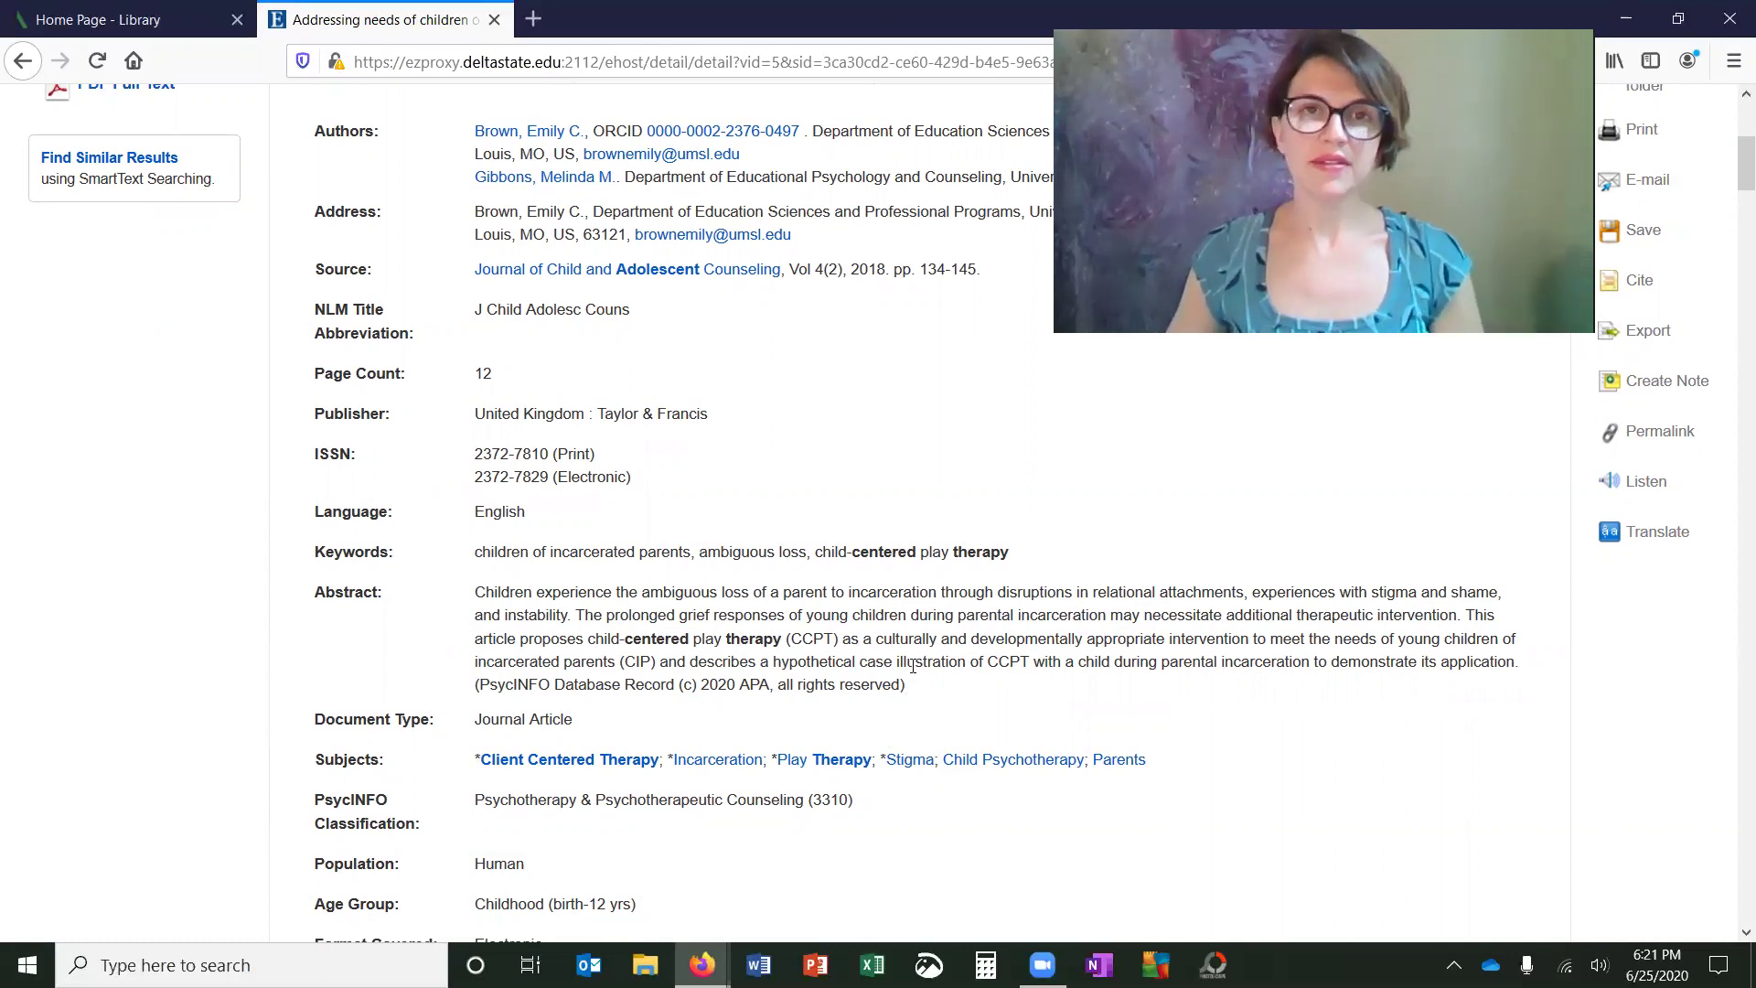
pyautogui.scroll(4, 913, 663)
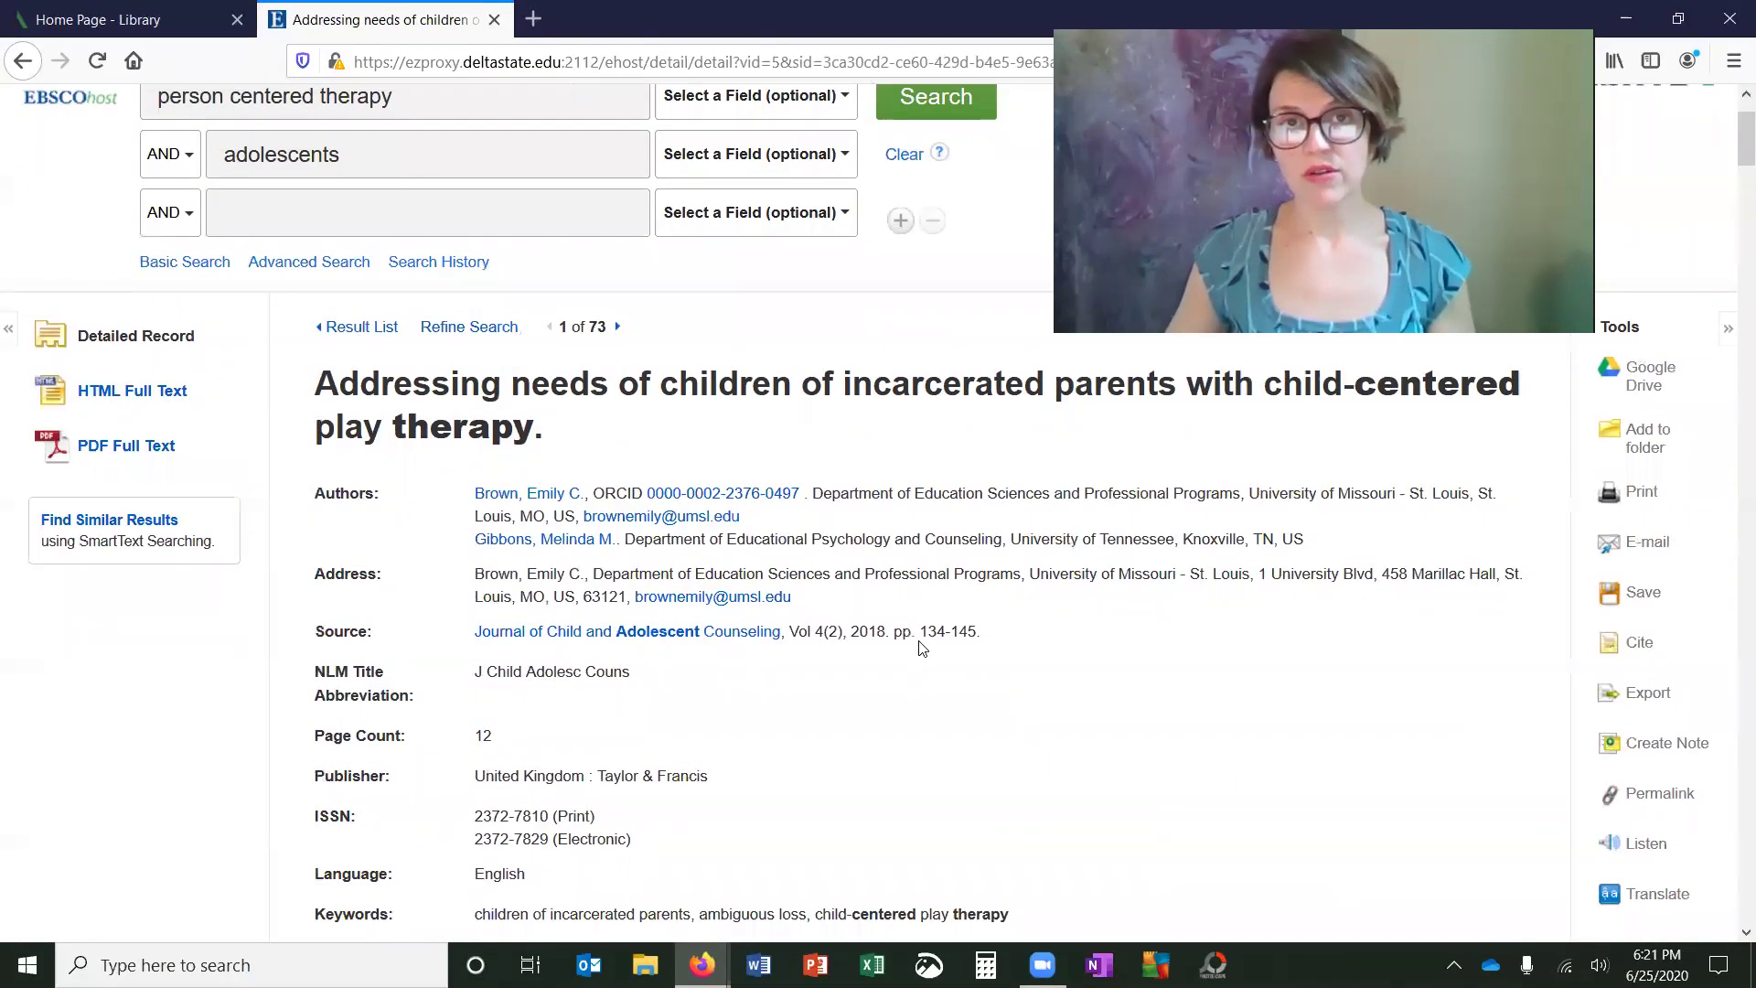
pyautogui.scroll(1, 922, 648)
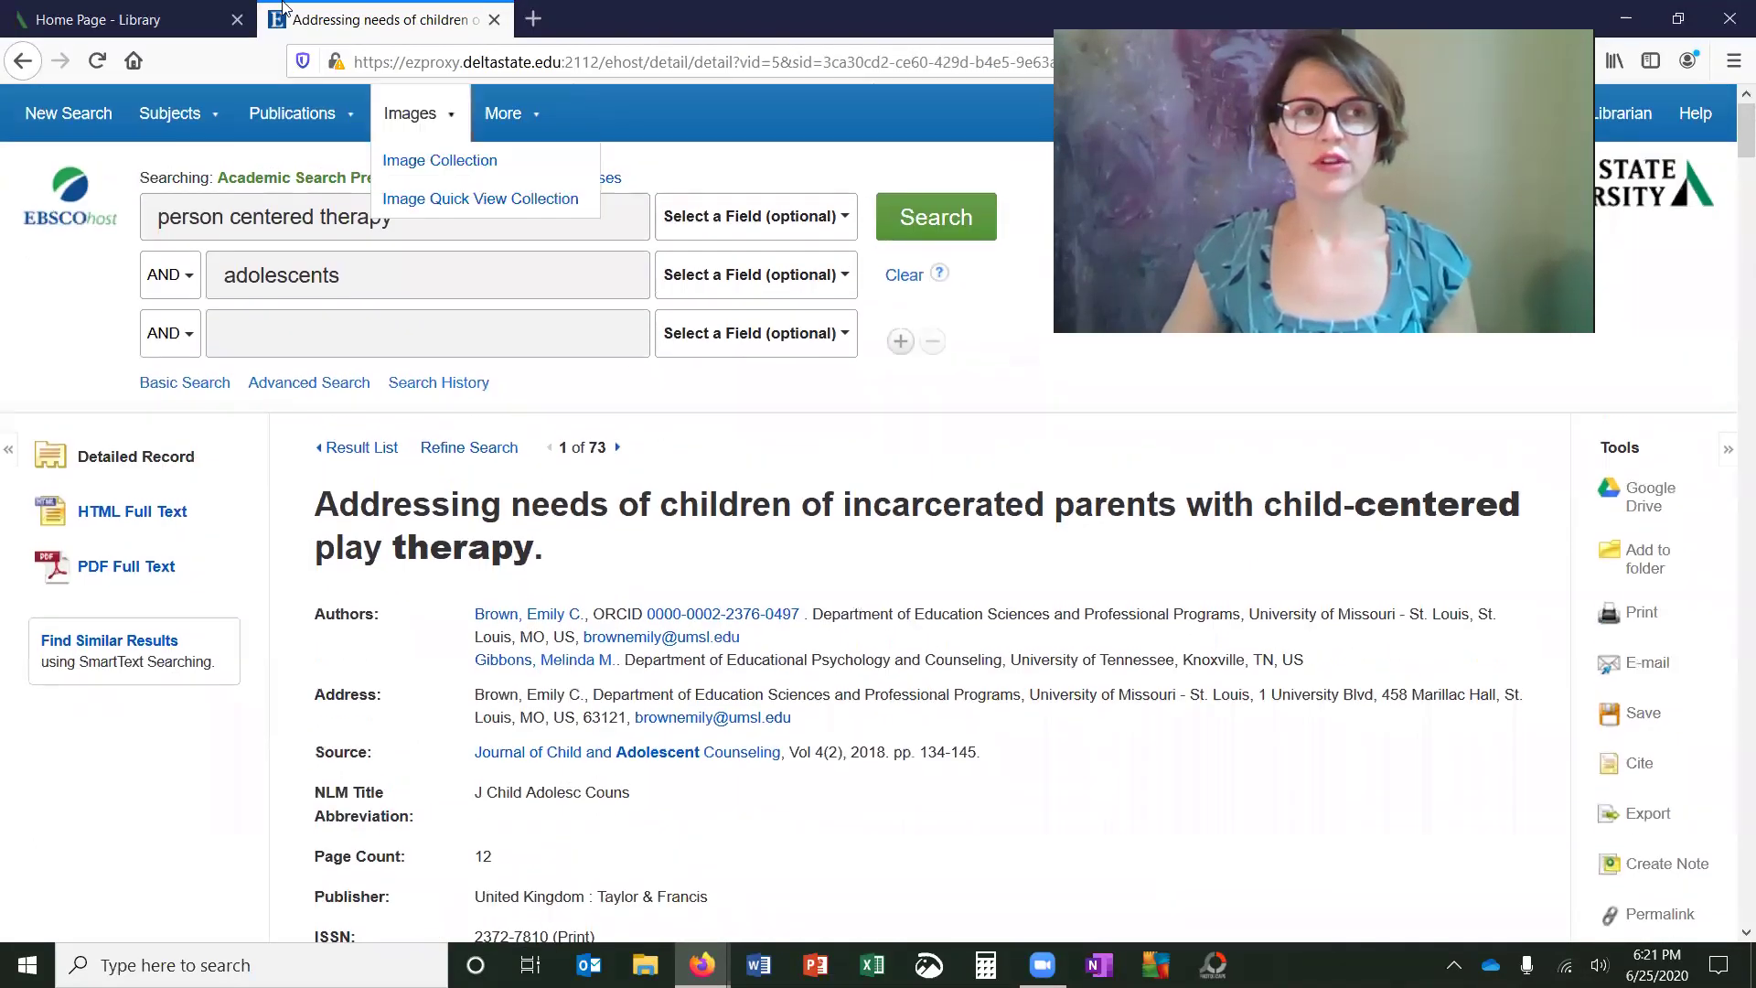
# Return to the library home page and search the library's journals for "Journal of Counseling and Development".
pyautogui.click(165, 13)
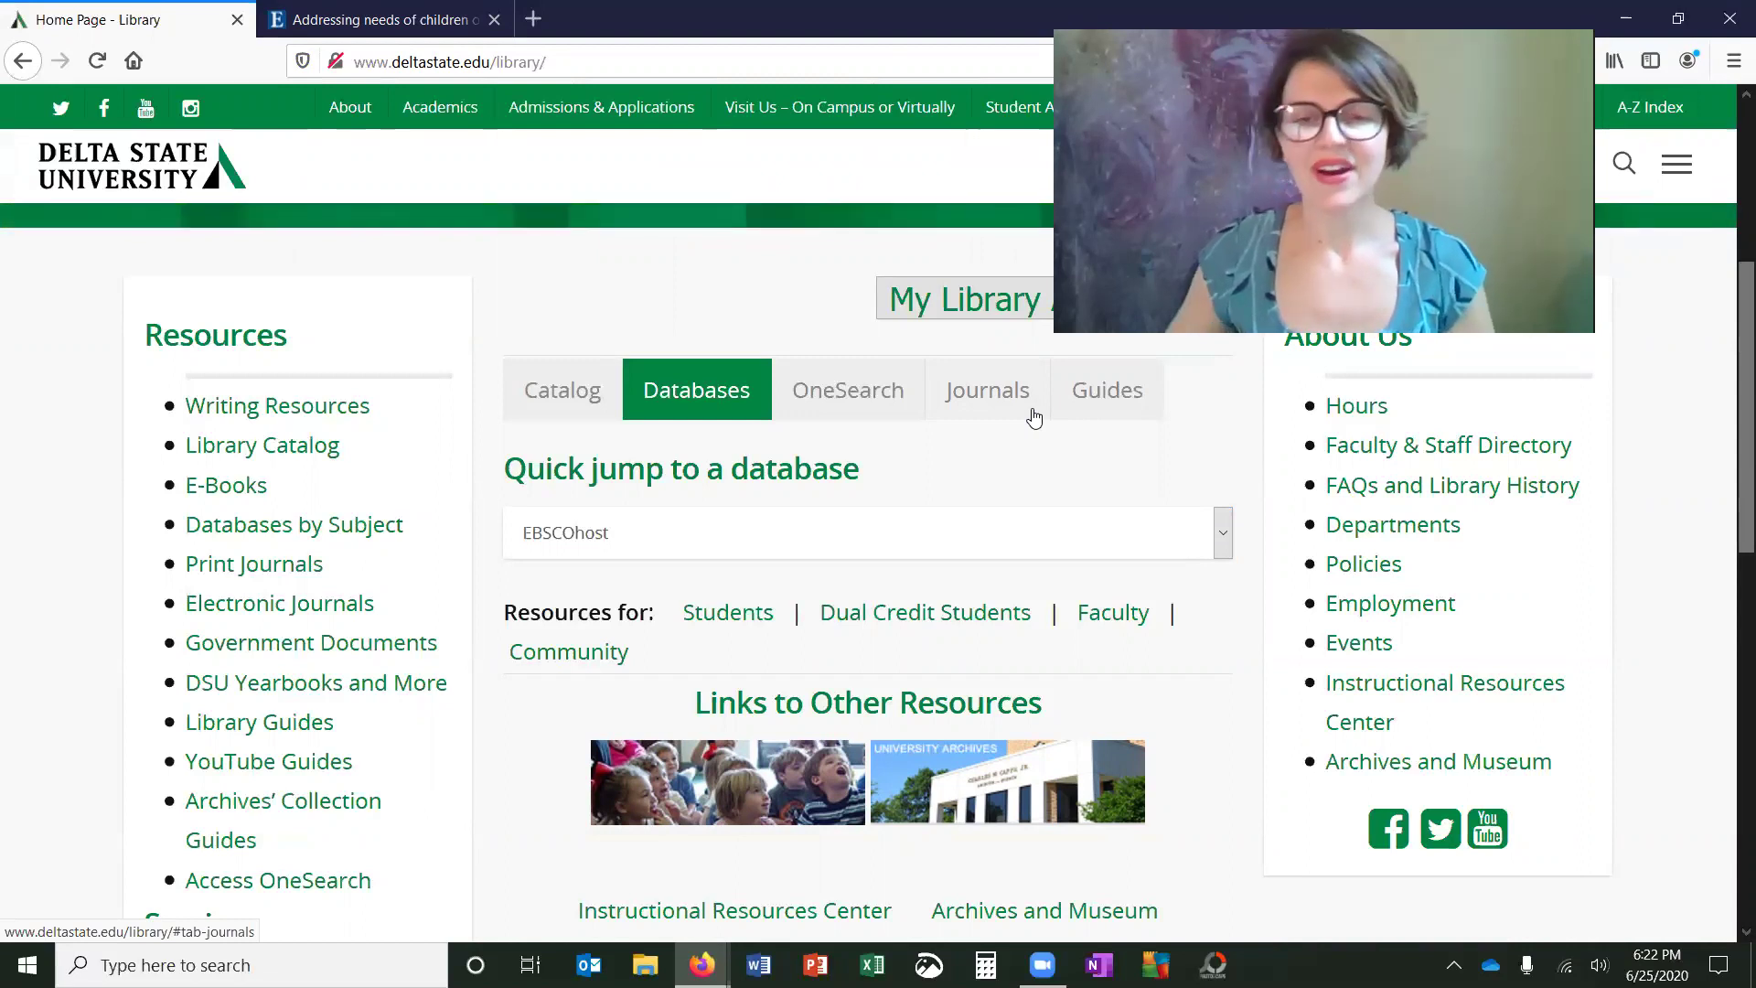
pyautogui.click(966, 401)
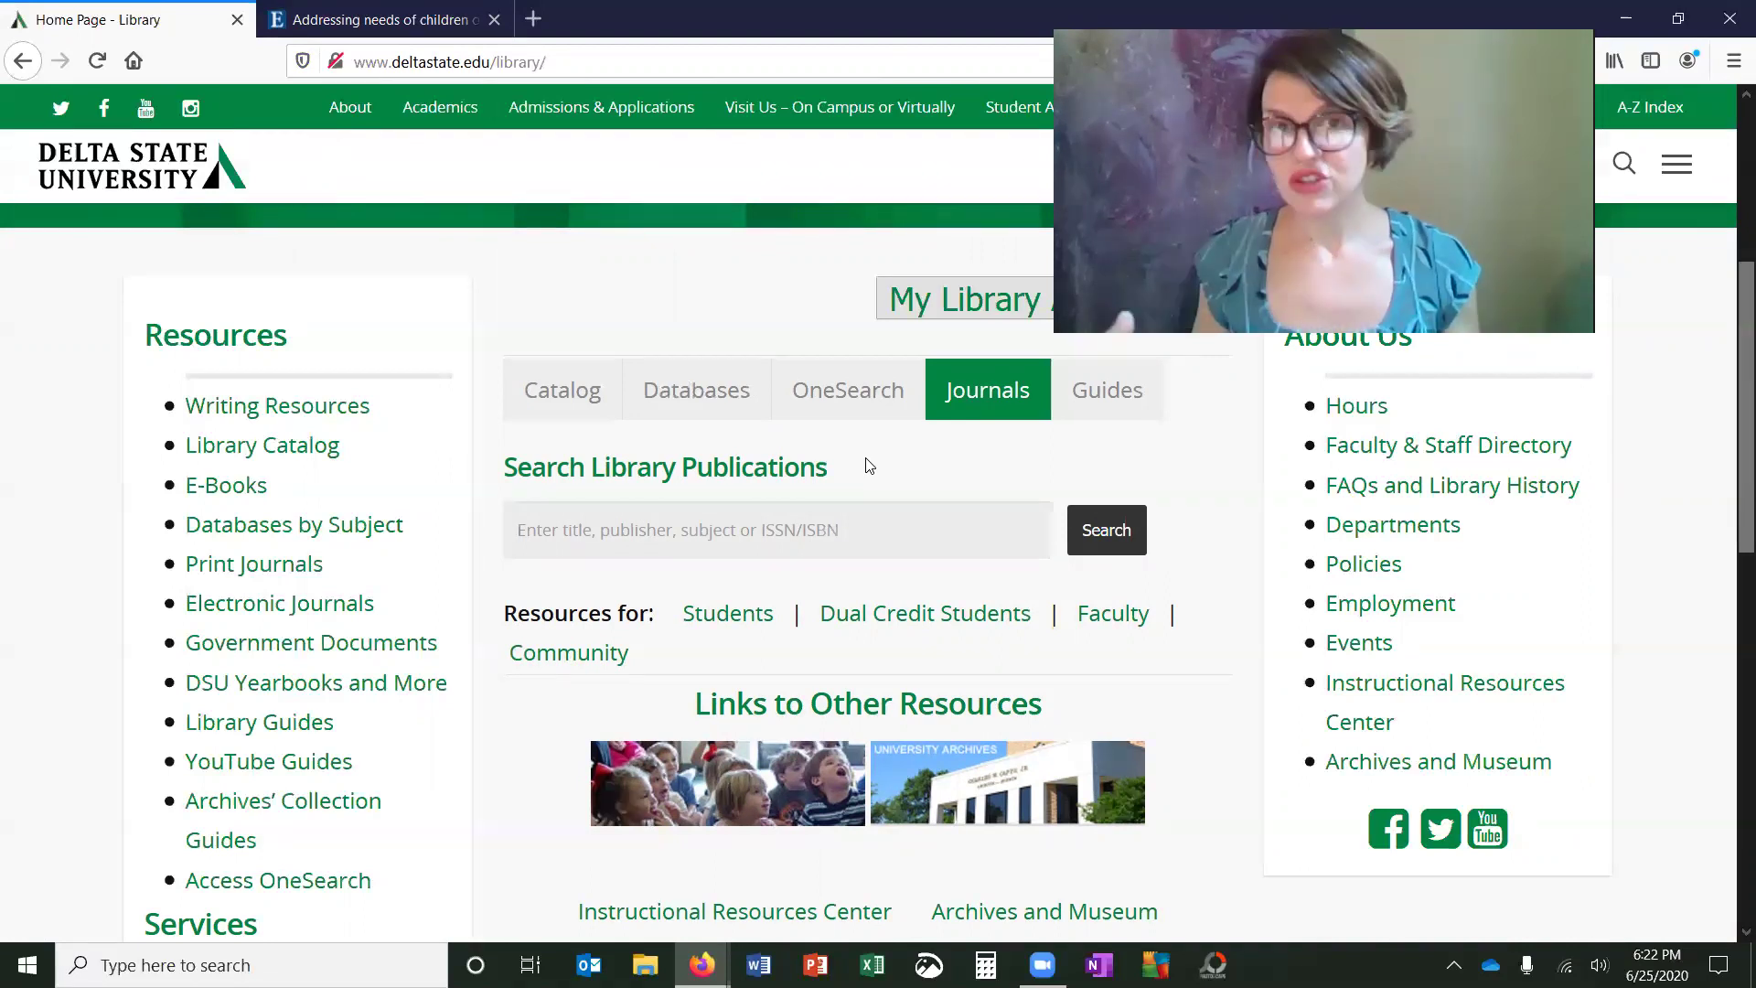
pyautogui.write('Jou')
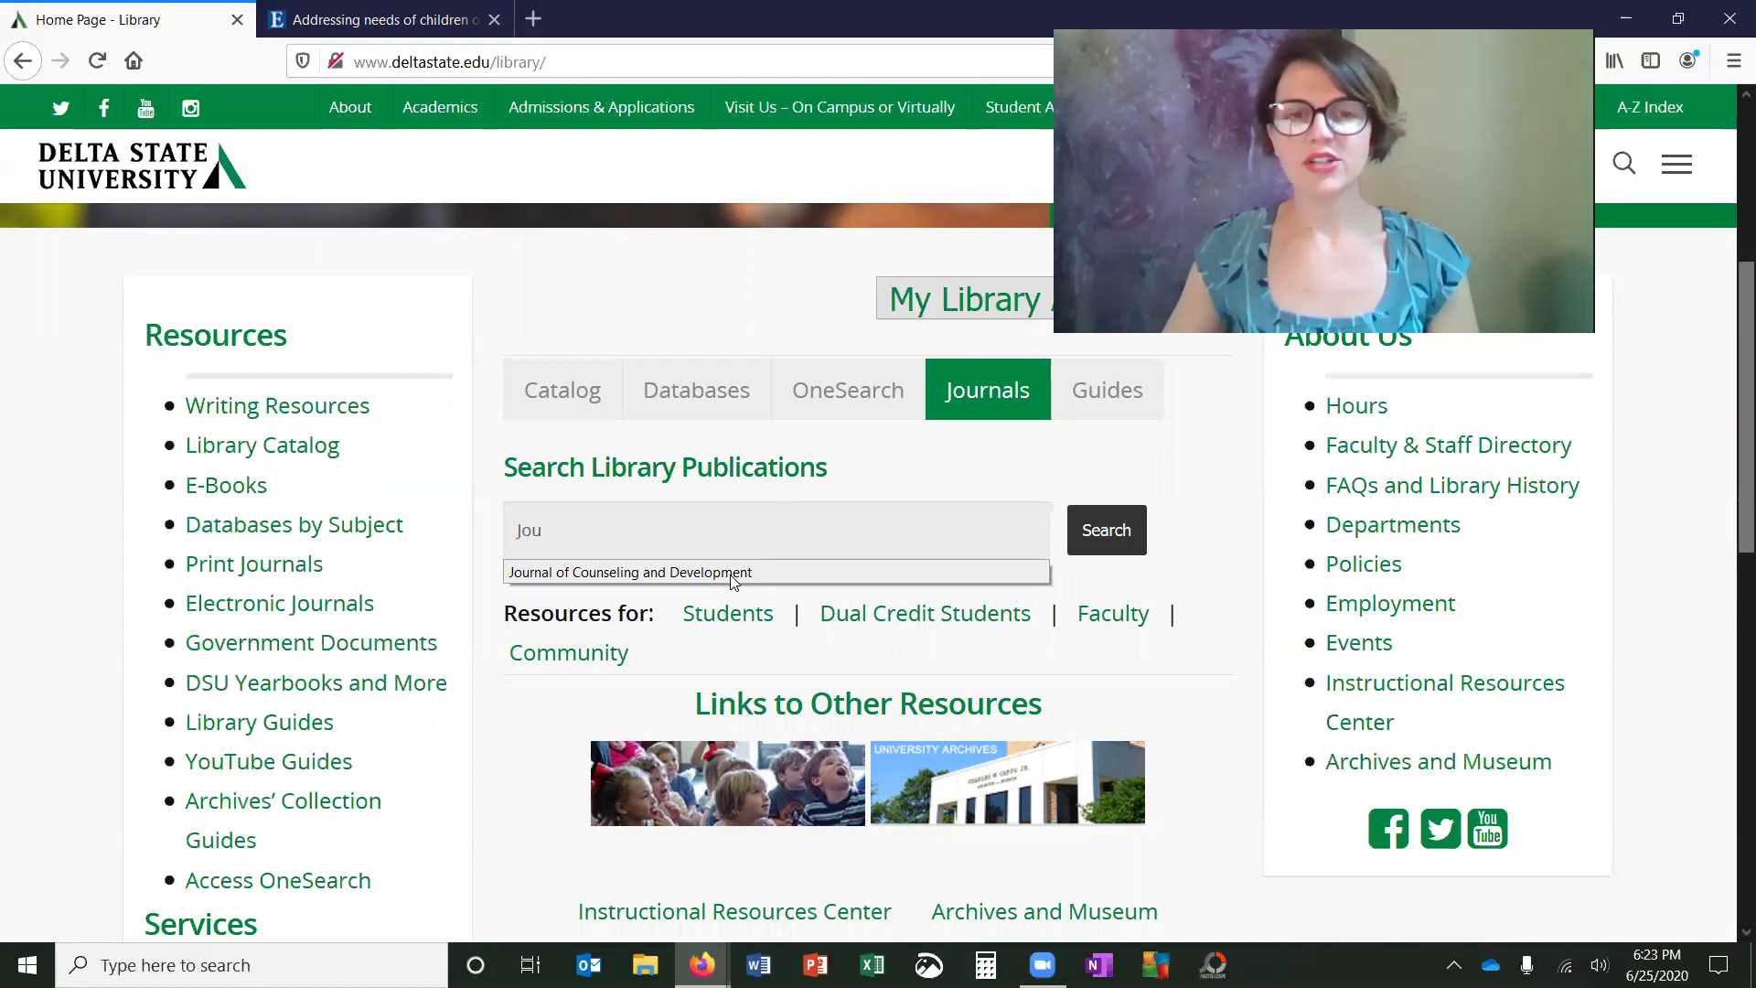
pyautogui.click(730, 574)
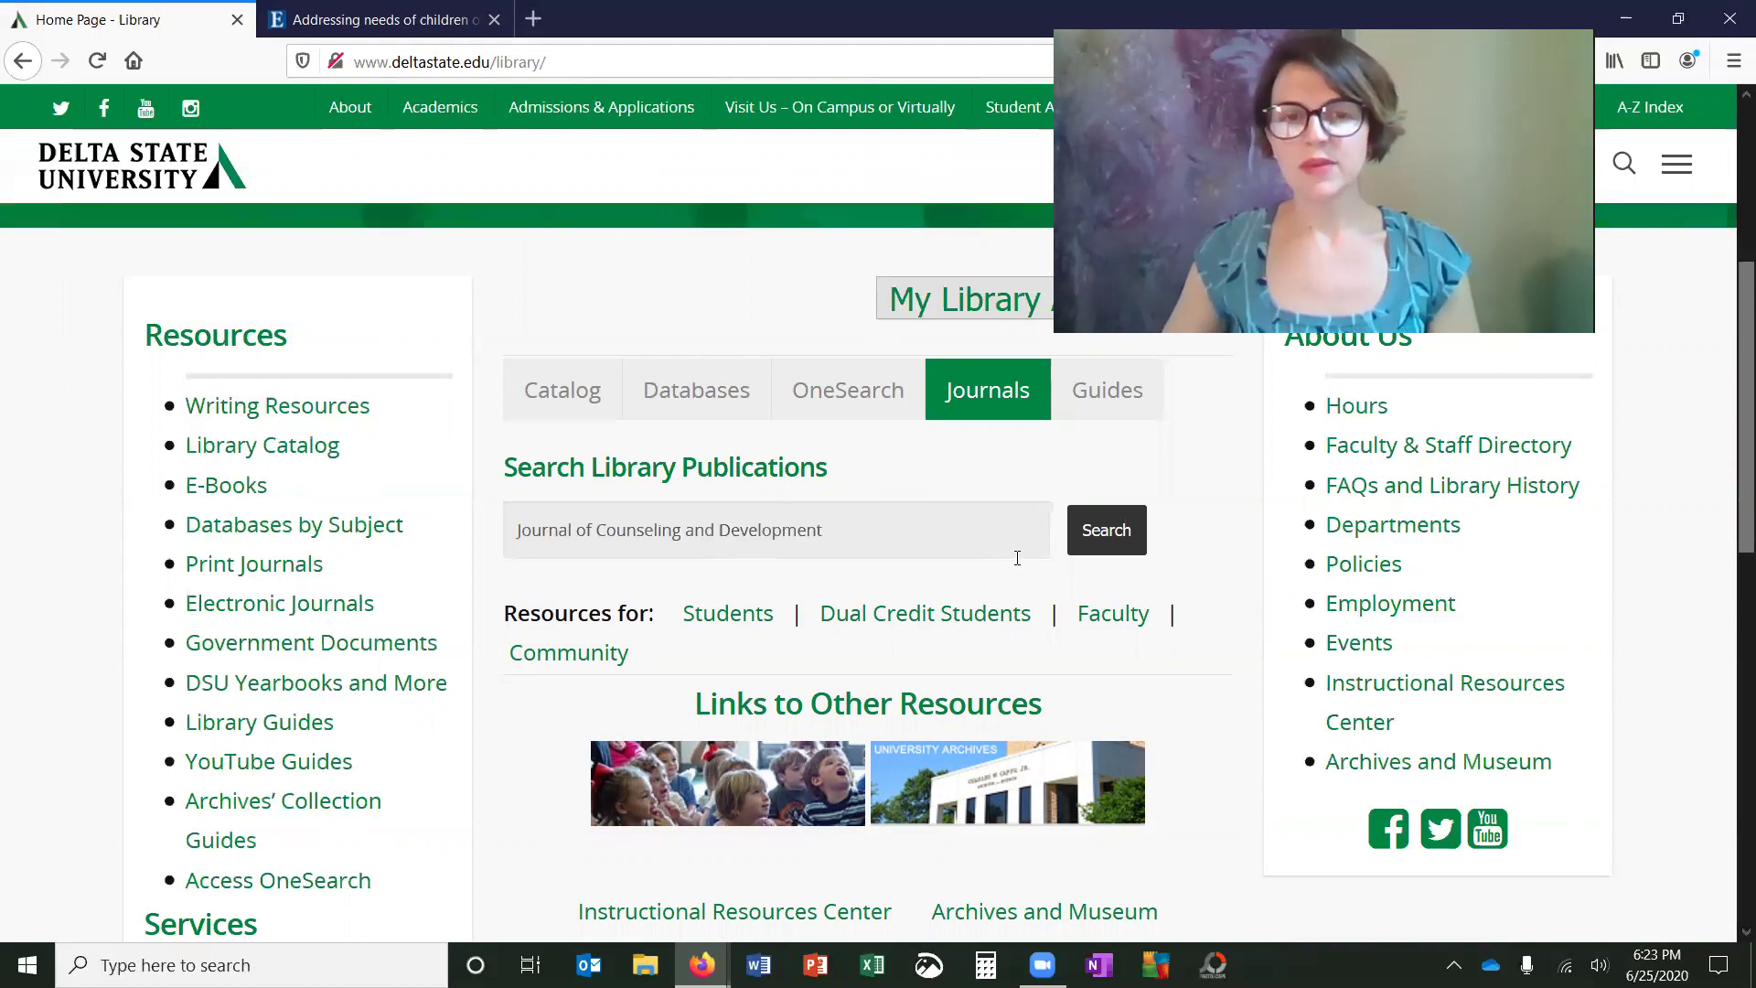
pyautogui.click(1118, 535)
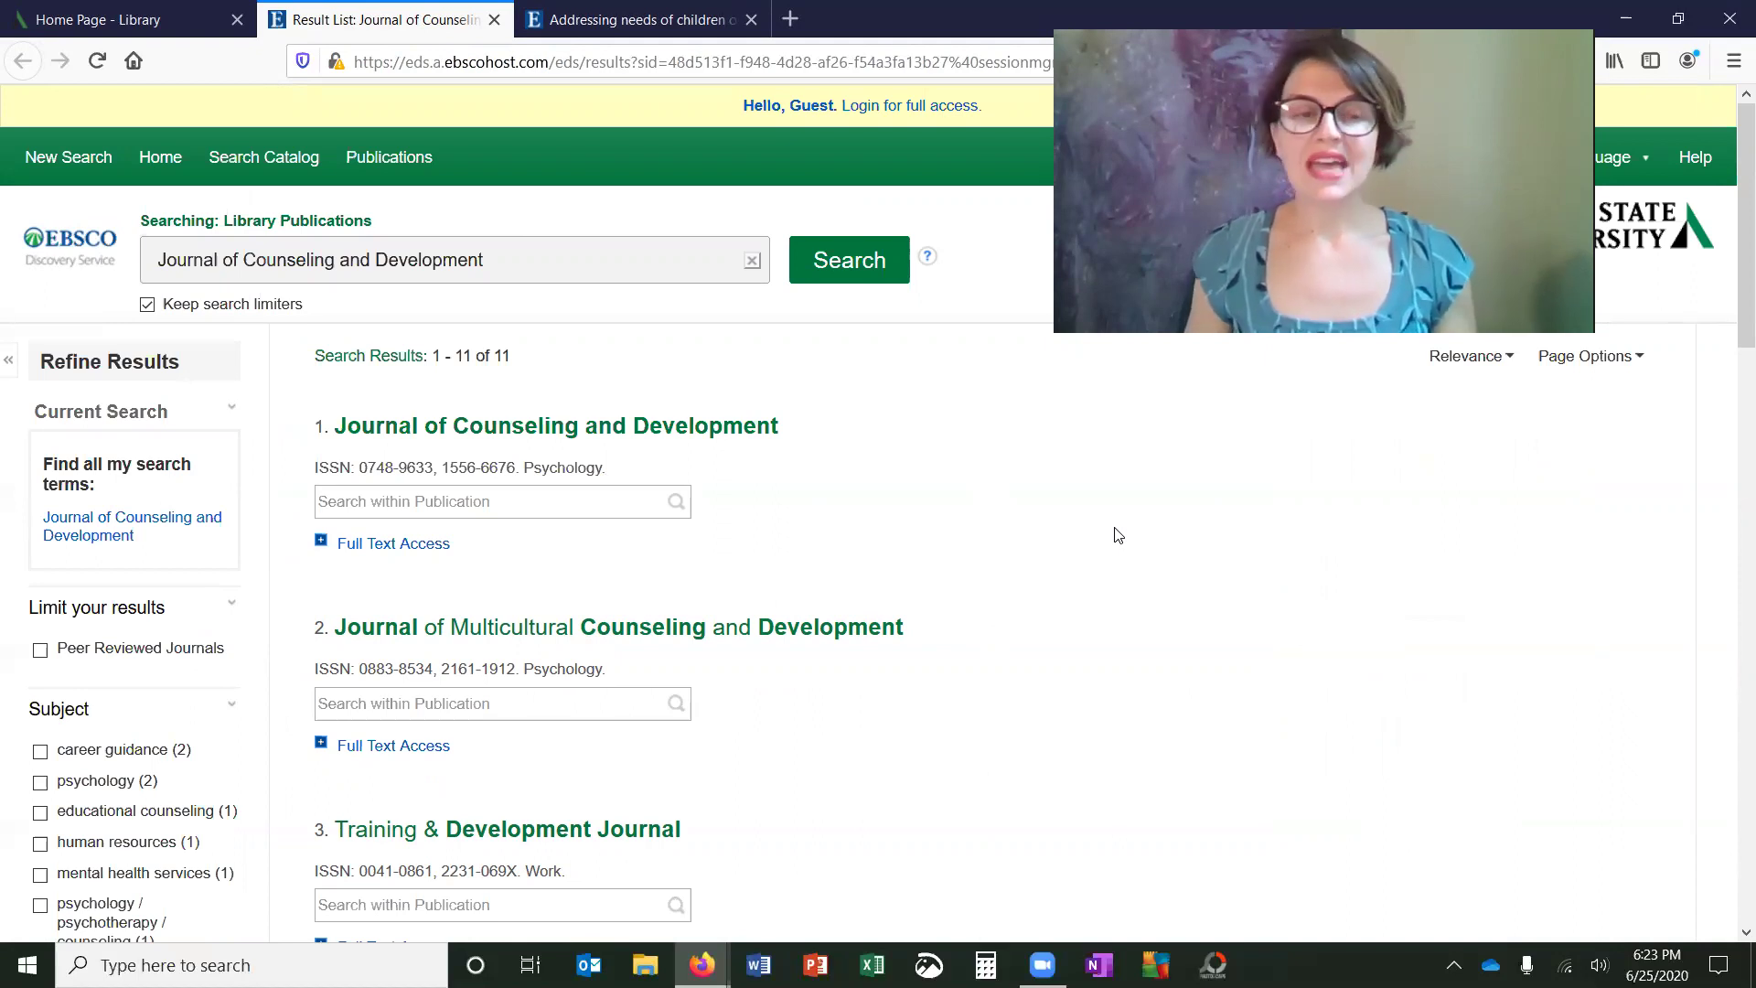
# Search within the Journal of Counseling and Development for "Person centered therapy".
pyautogui.click(541, 499)
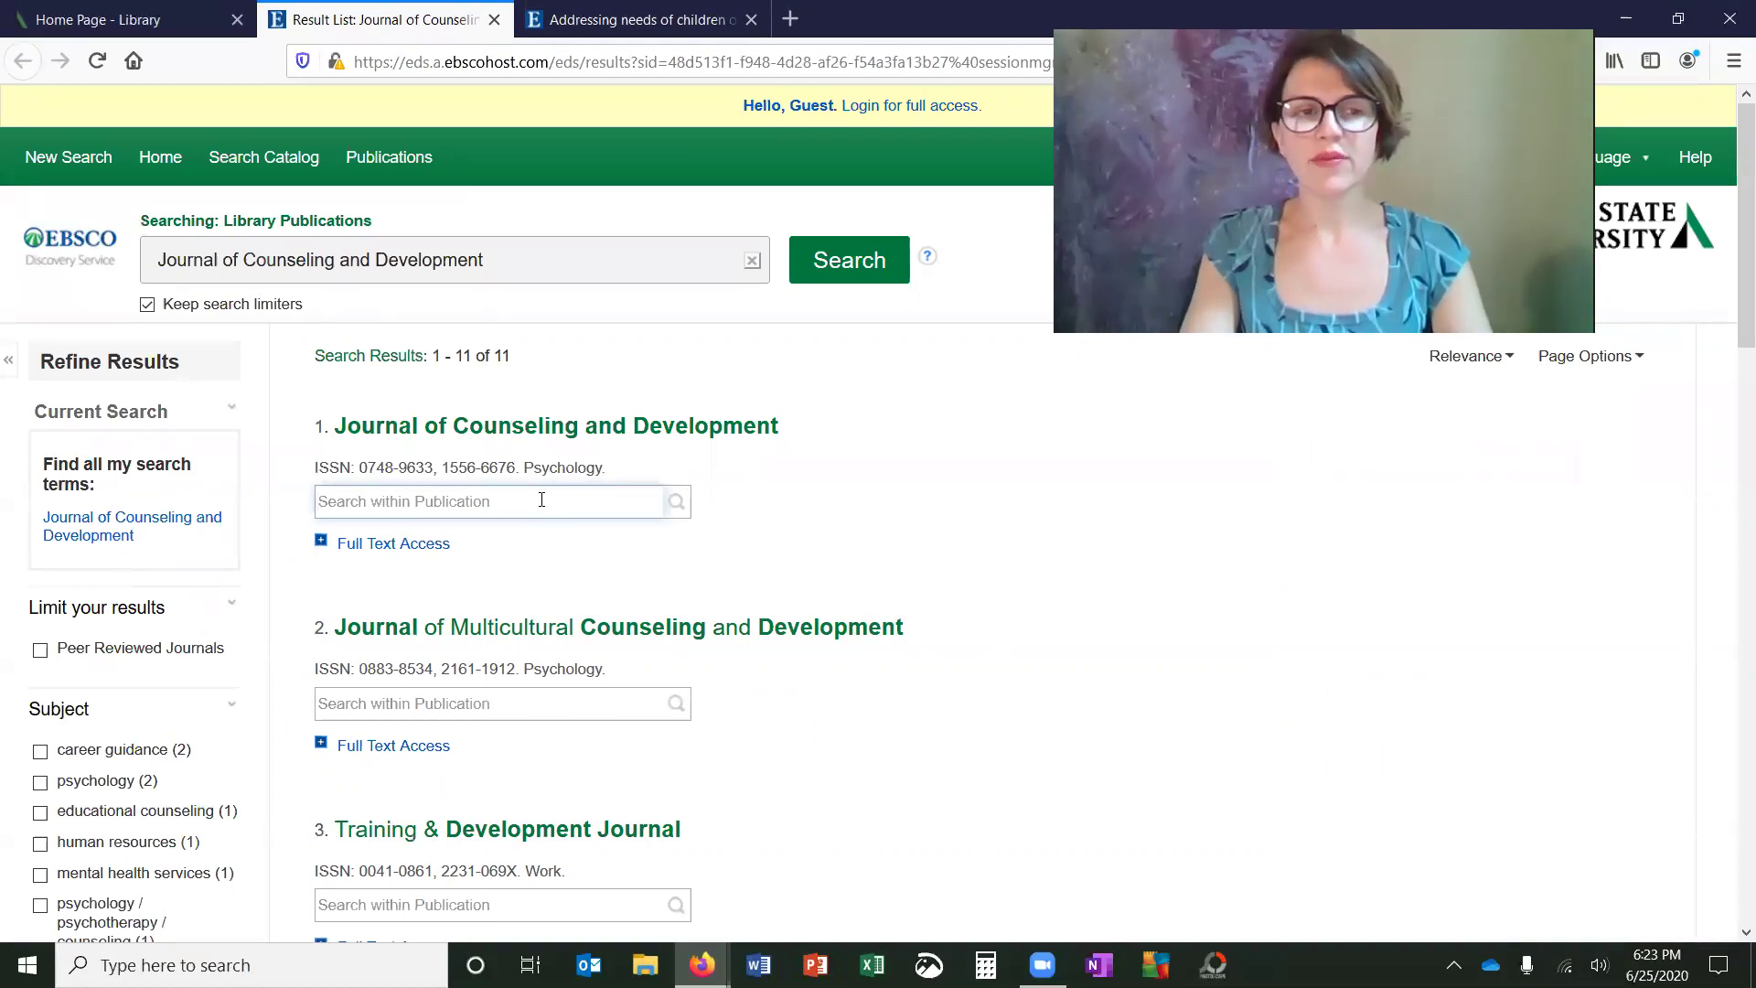
pyautogui.click(490, 501)
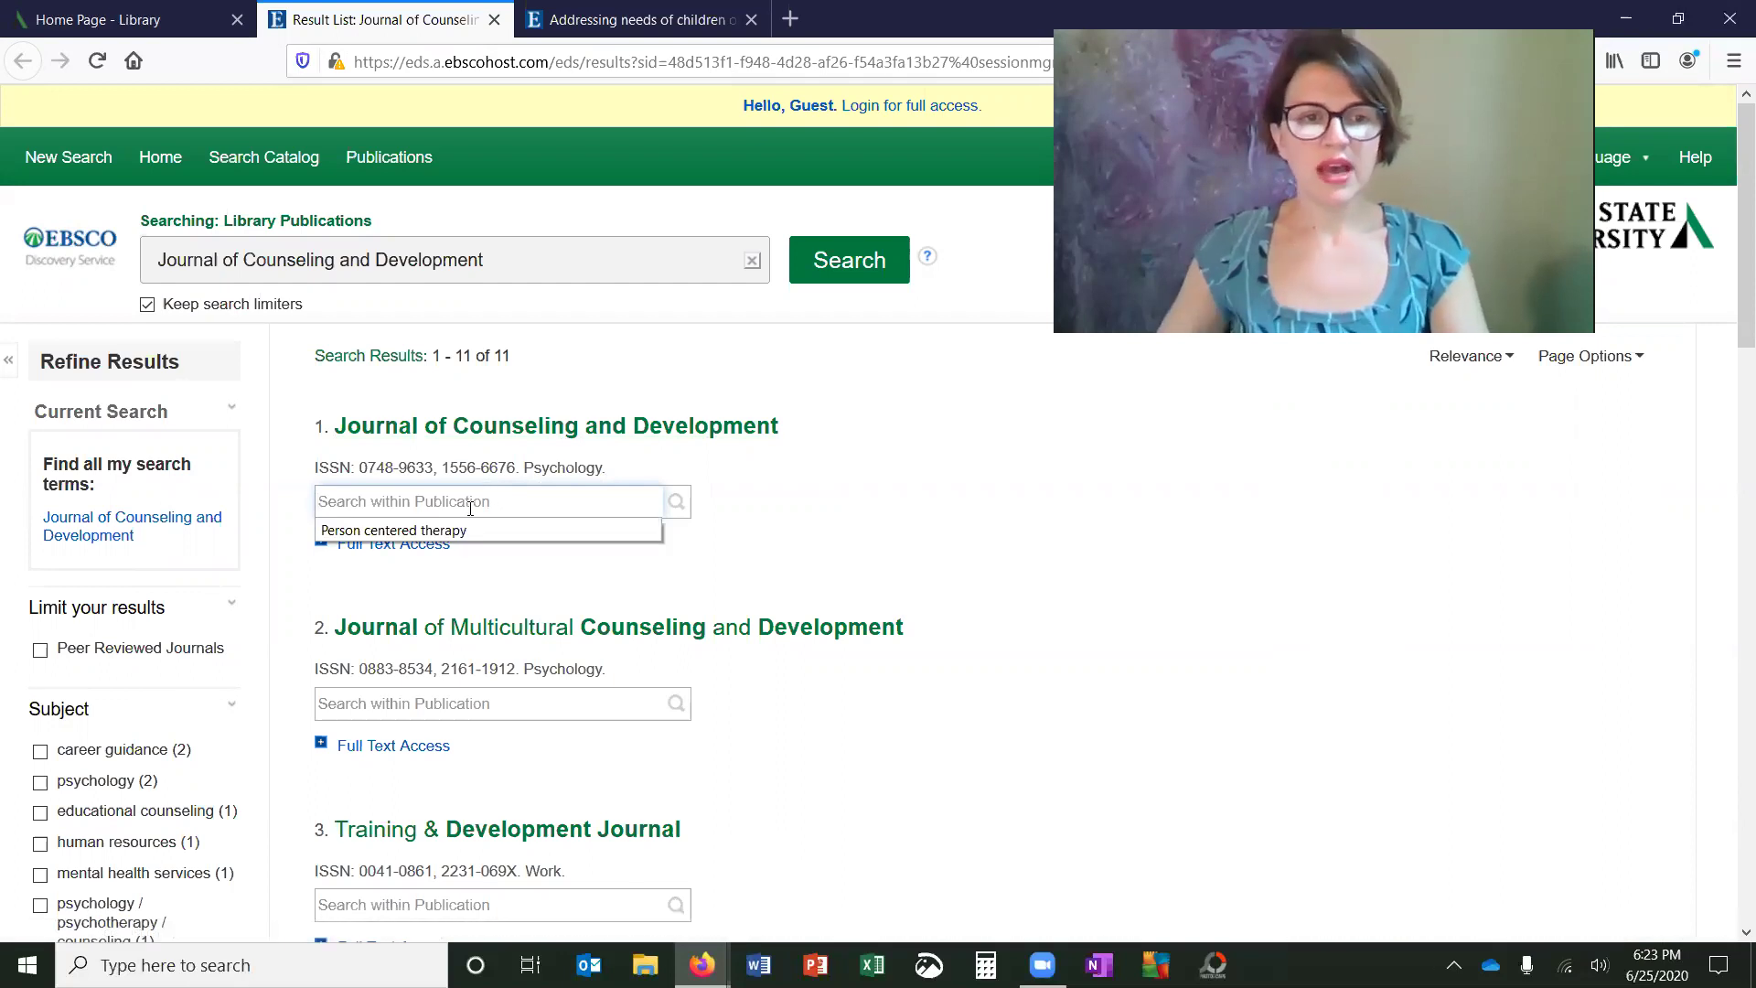
pyautogui.click(512, 531)
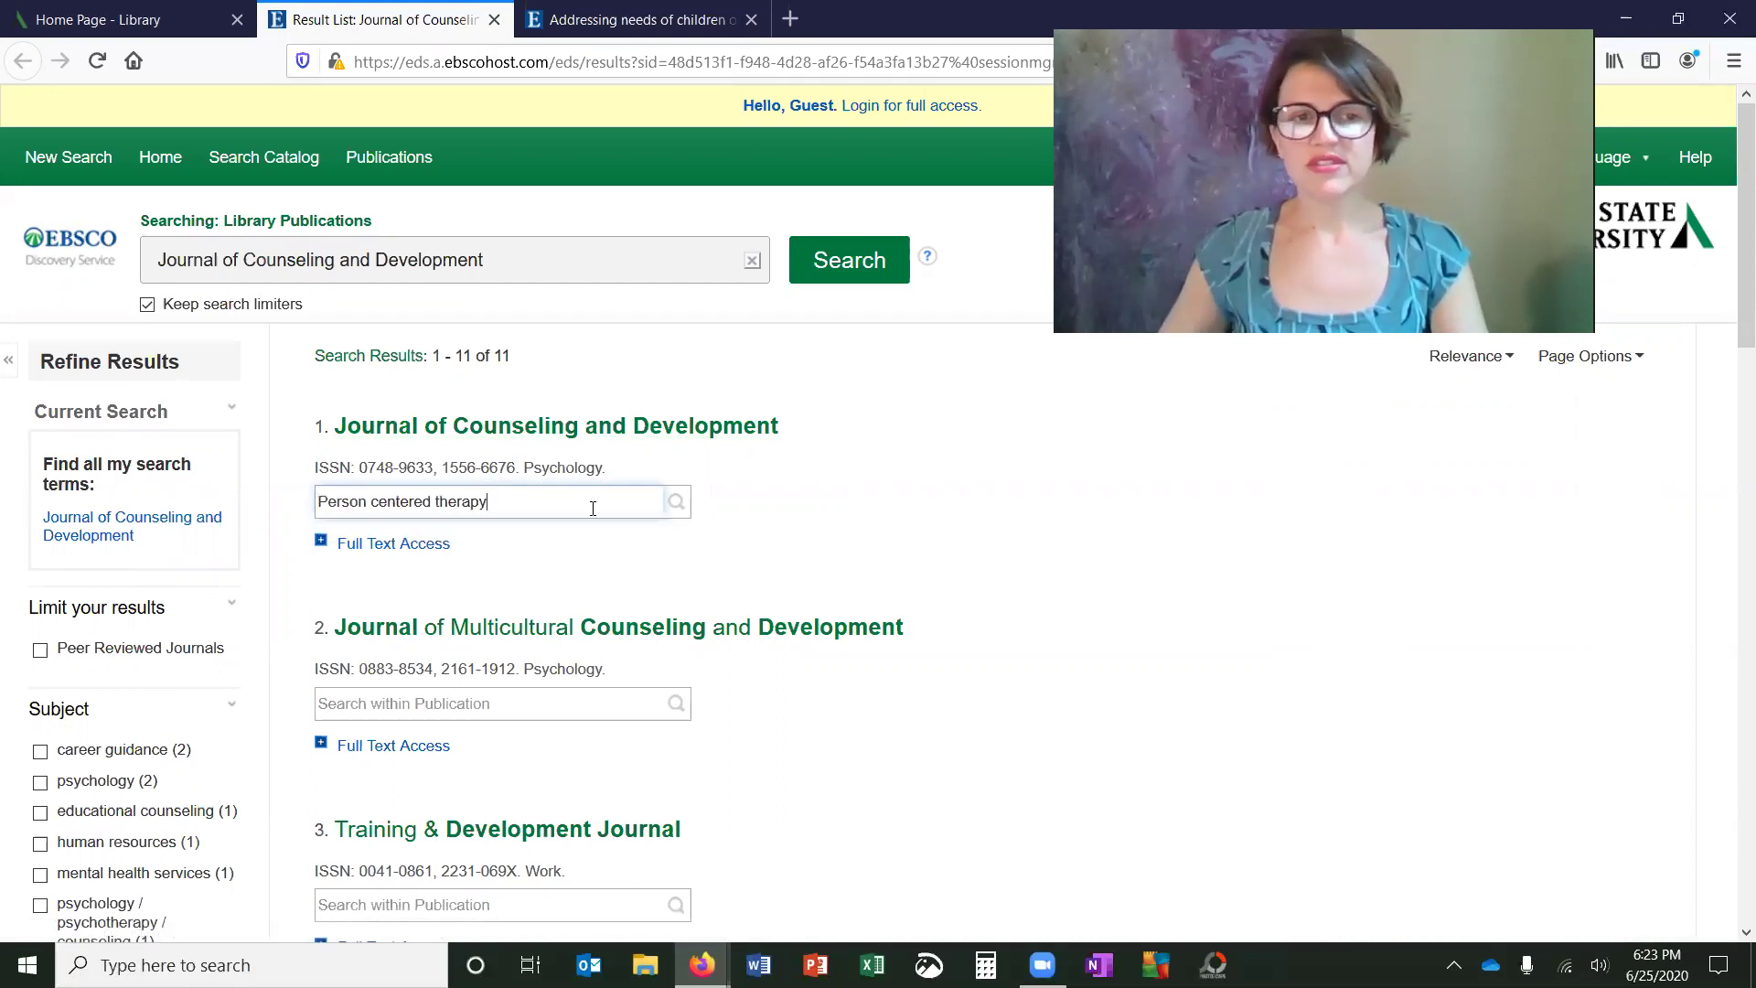
pyautogui.click(681, 509)
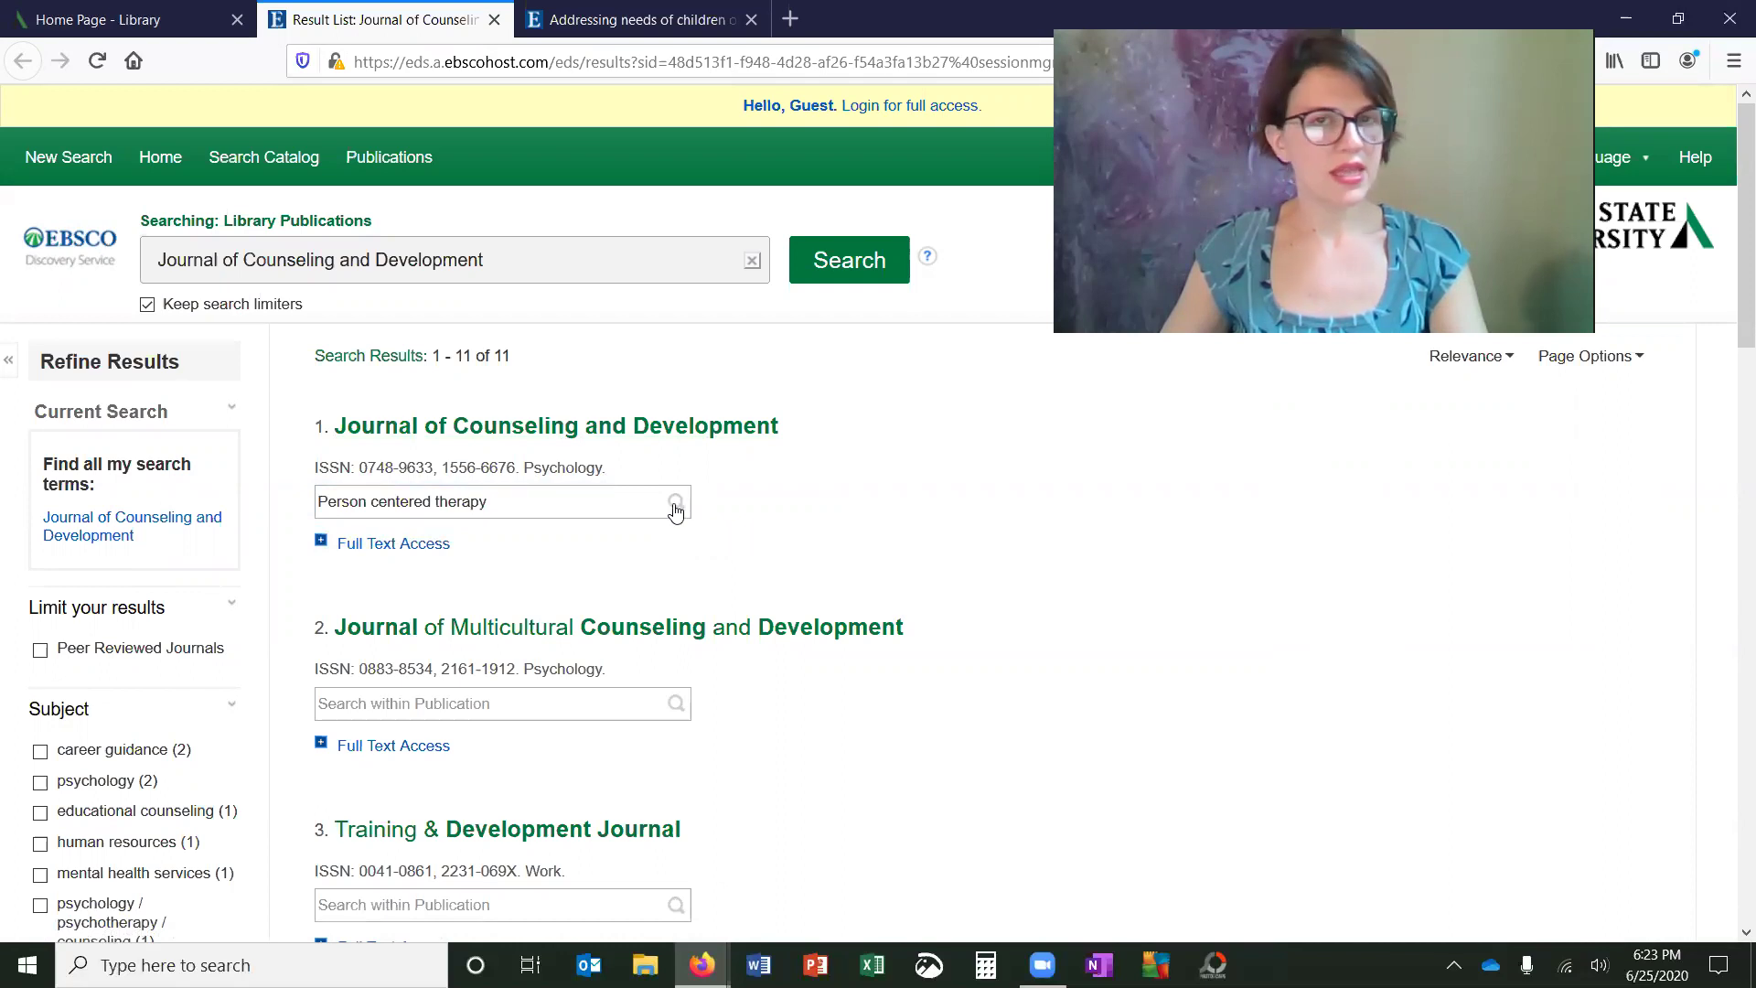
pyautogui.click(642, 505)
pyautogui.press('Return')
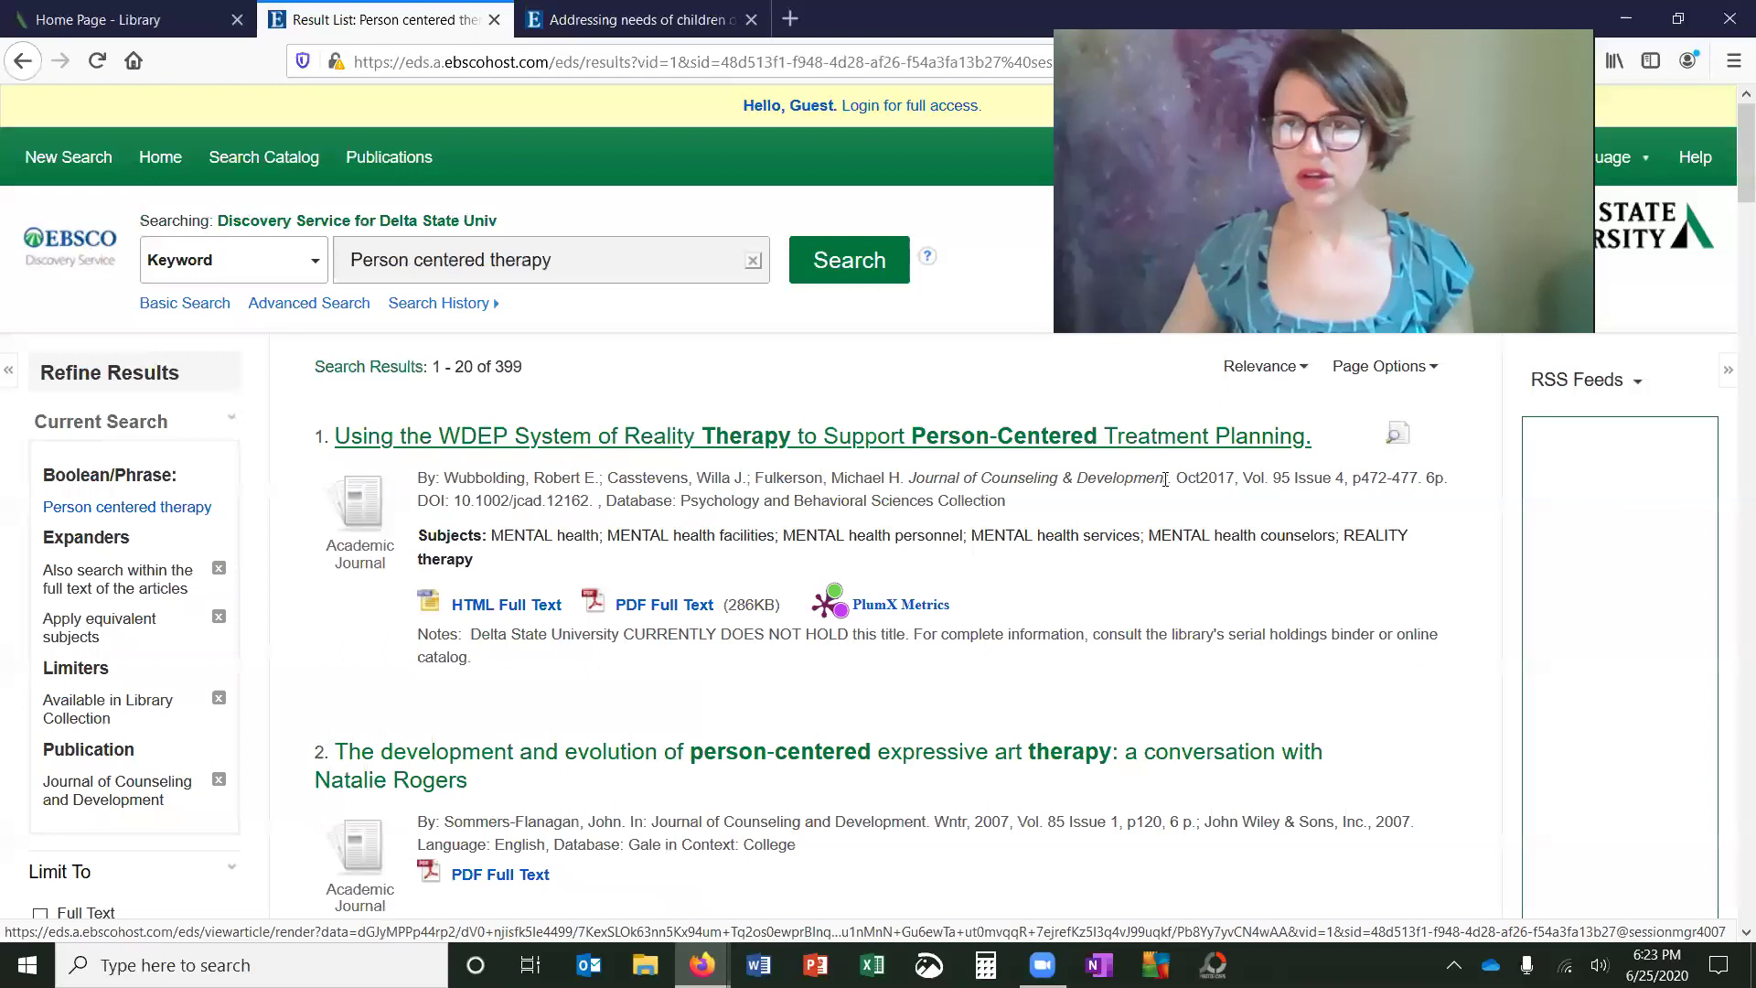
# Examine the journal's listed articles on person centered therapy, including their titles, subjects, dates and full-text availability.
pyautogui.scroll(-2, 1109, 573)
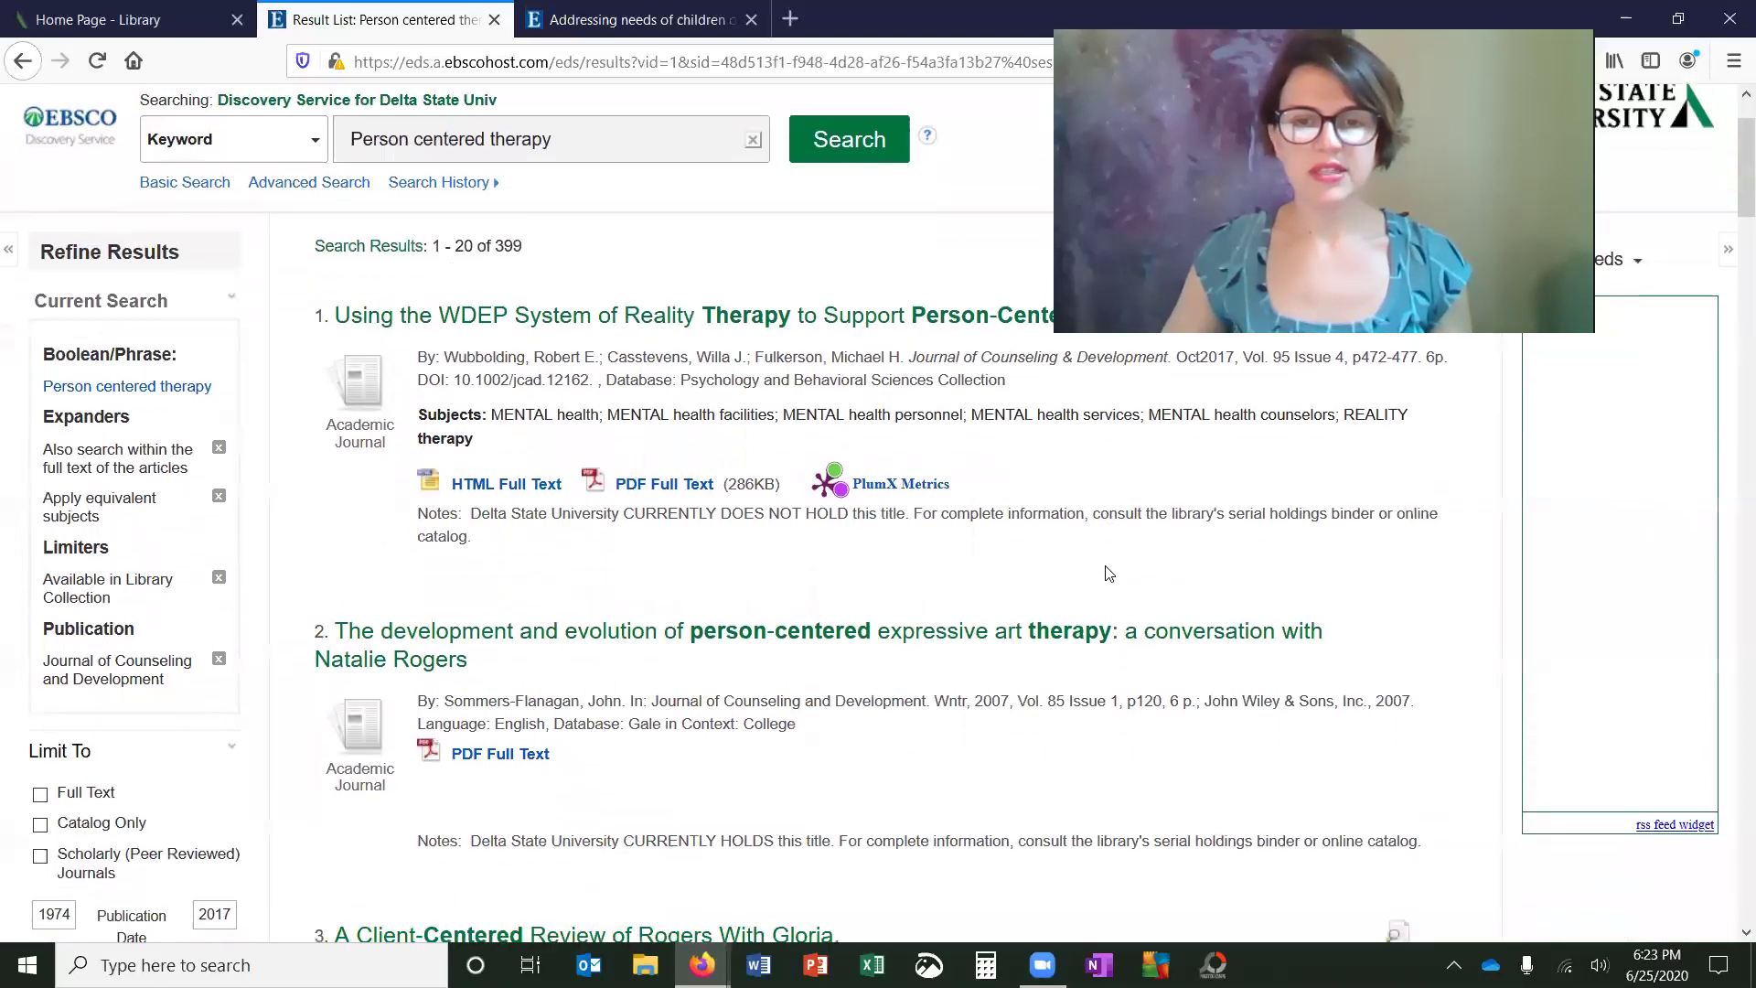
pyautogui.scroll(-2, 1074, 581)
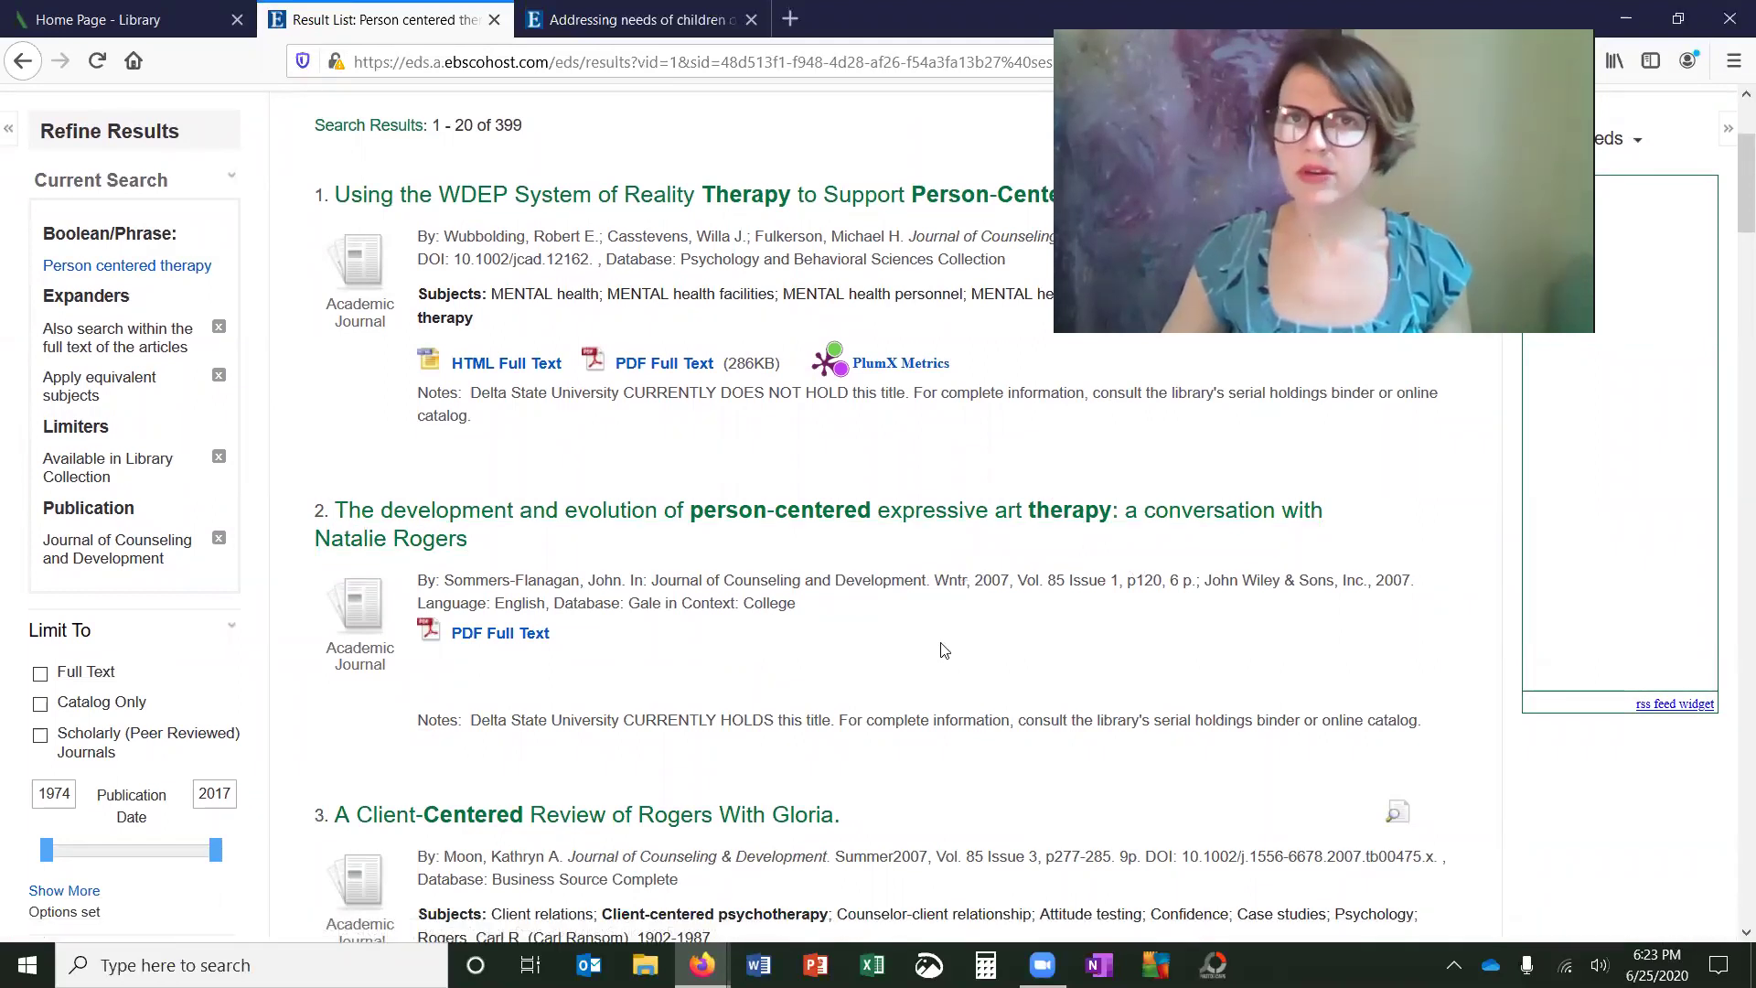
pyautogui.scroll(-5, 943, 650)
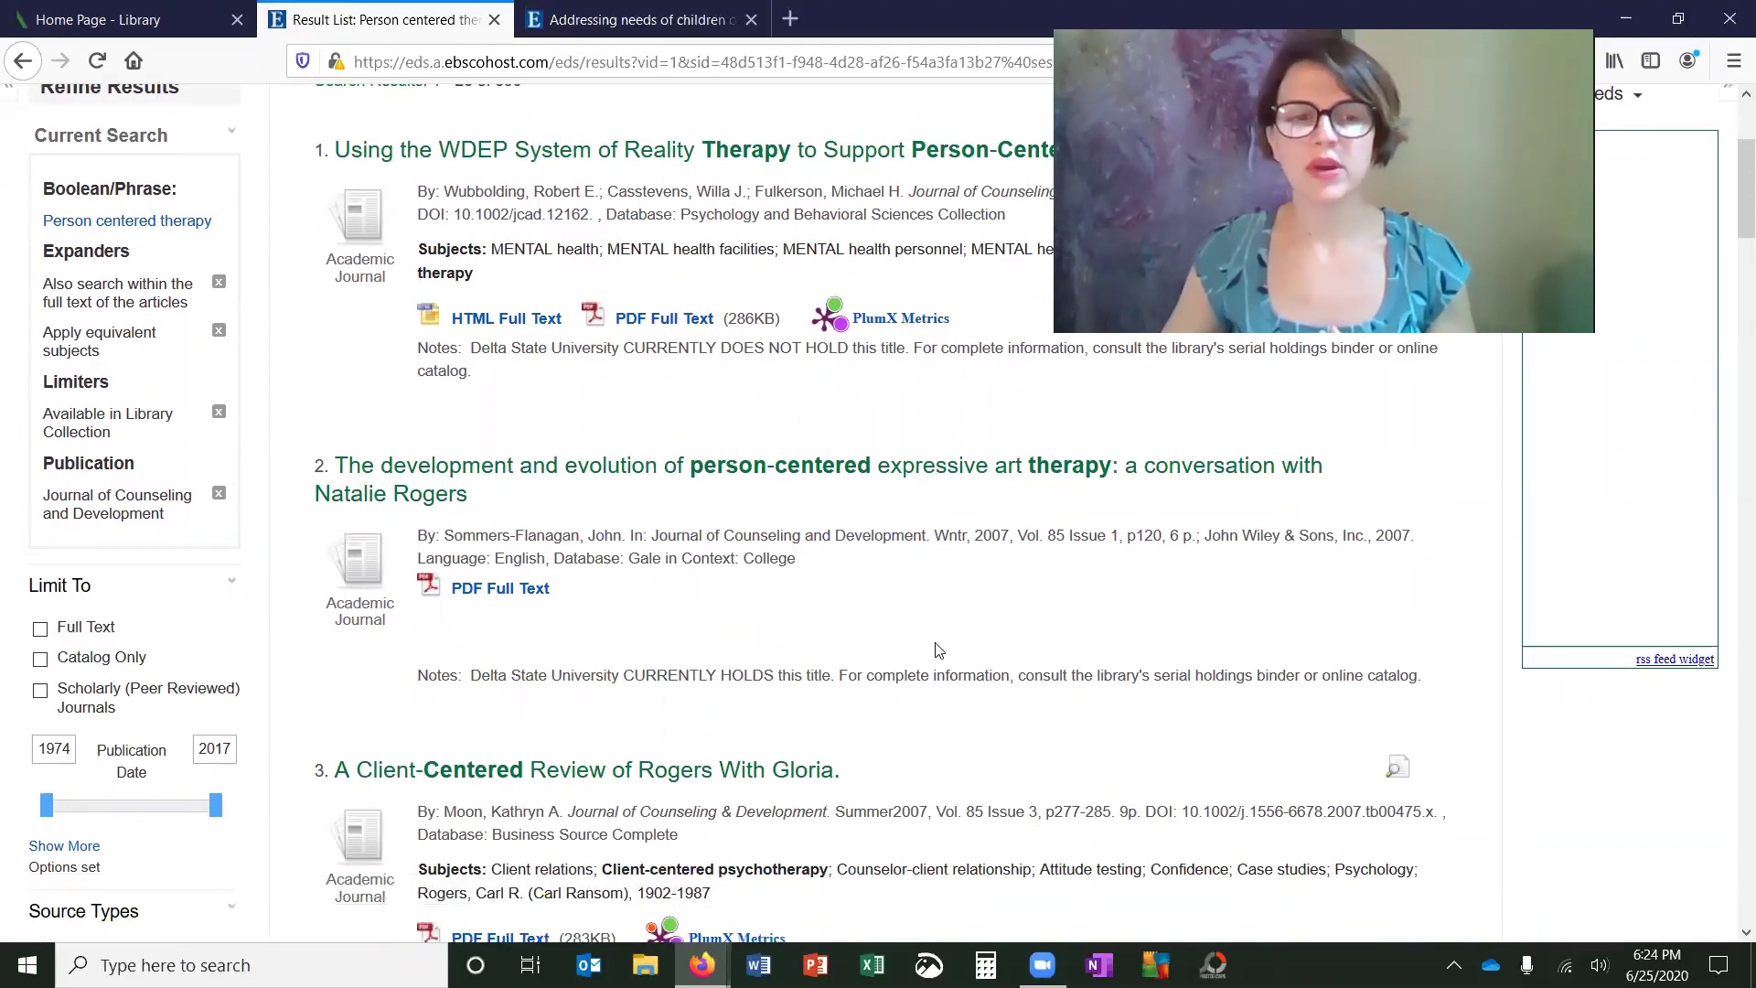
pyautogui.scroll(-3, 936, 640)
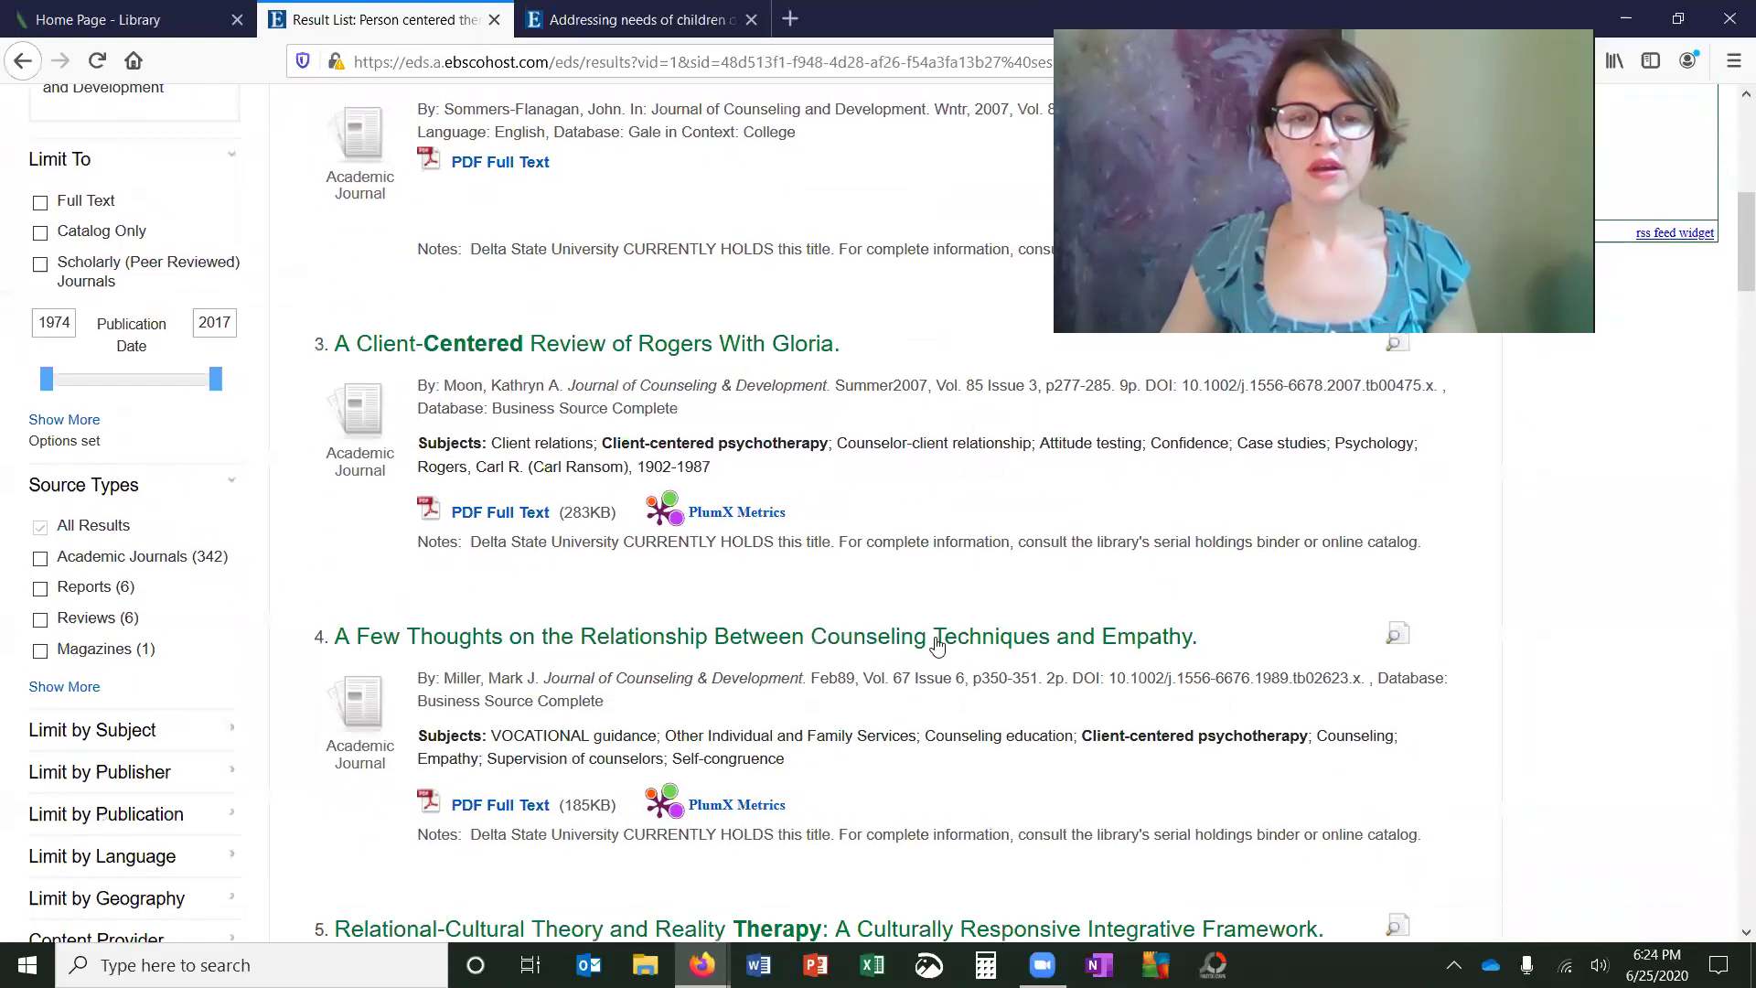
pyautogui.scroll(-2, 938, 645)
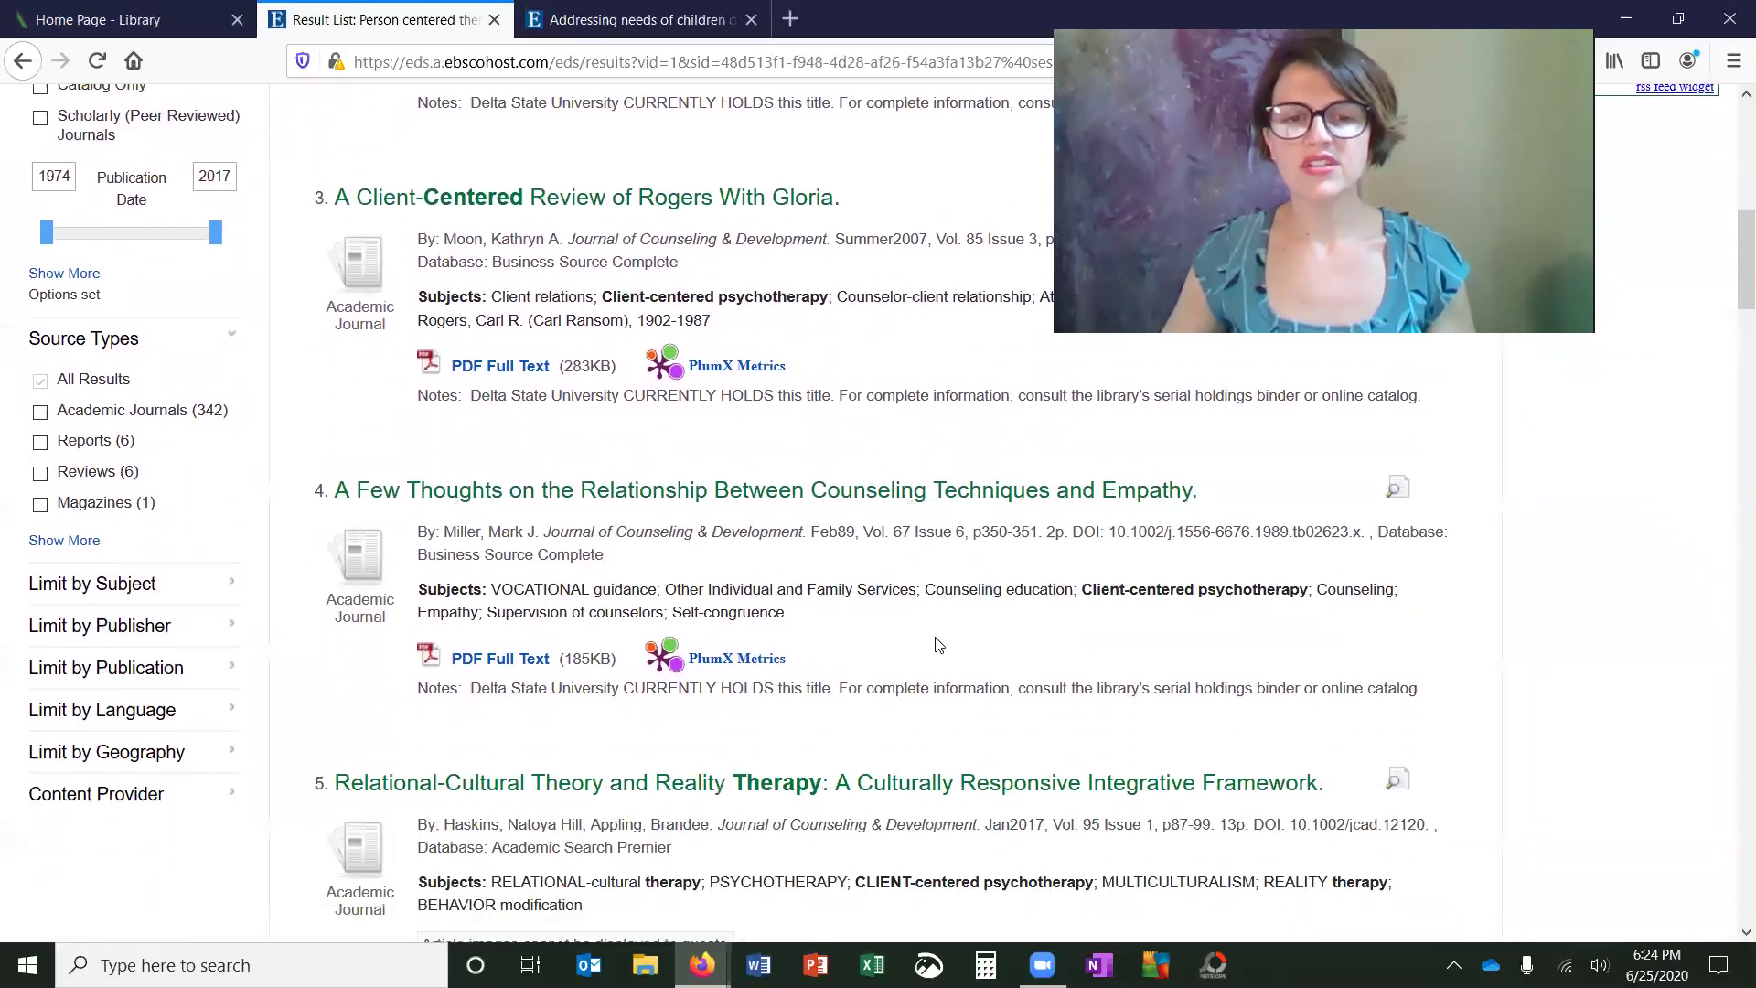
pyautogui.scroll(-2, 941, 645)
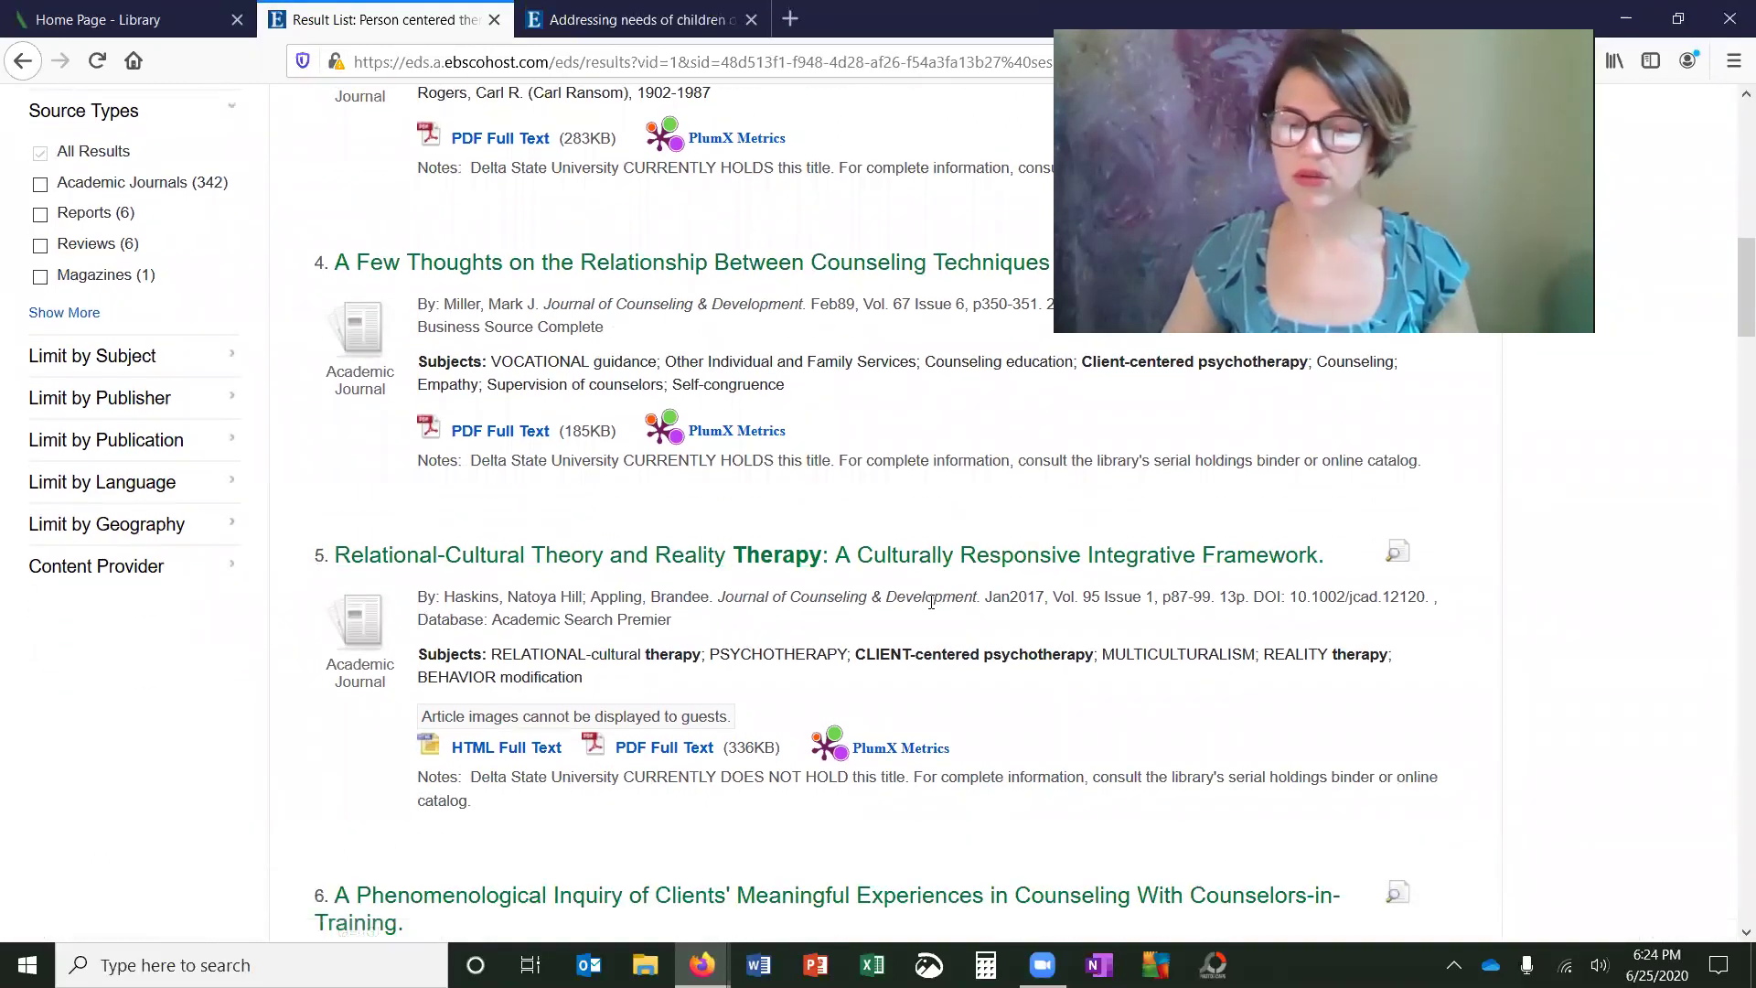
pyautogui.scroll(-2, 933, 604)
pyautogui.moveTo(931, 604)
pyautogui.scroll(-2, 931, 604)
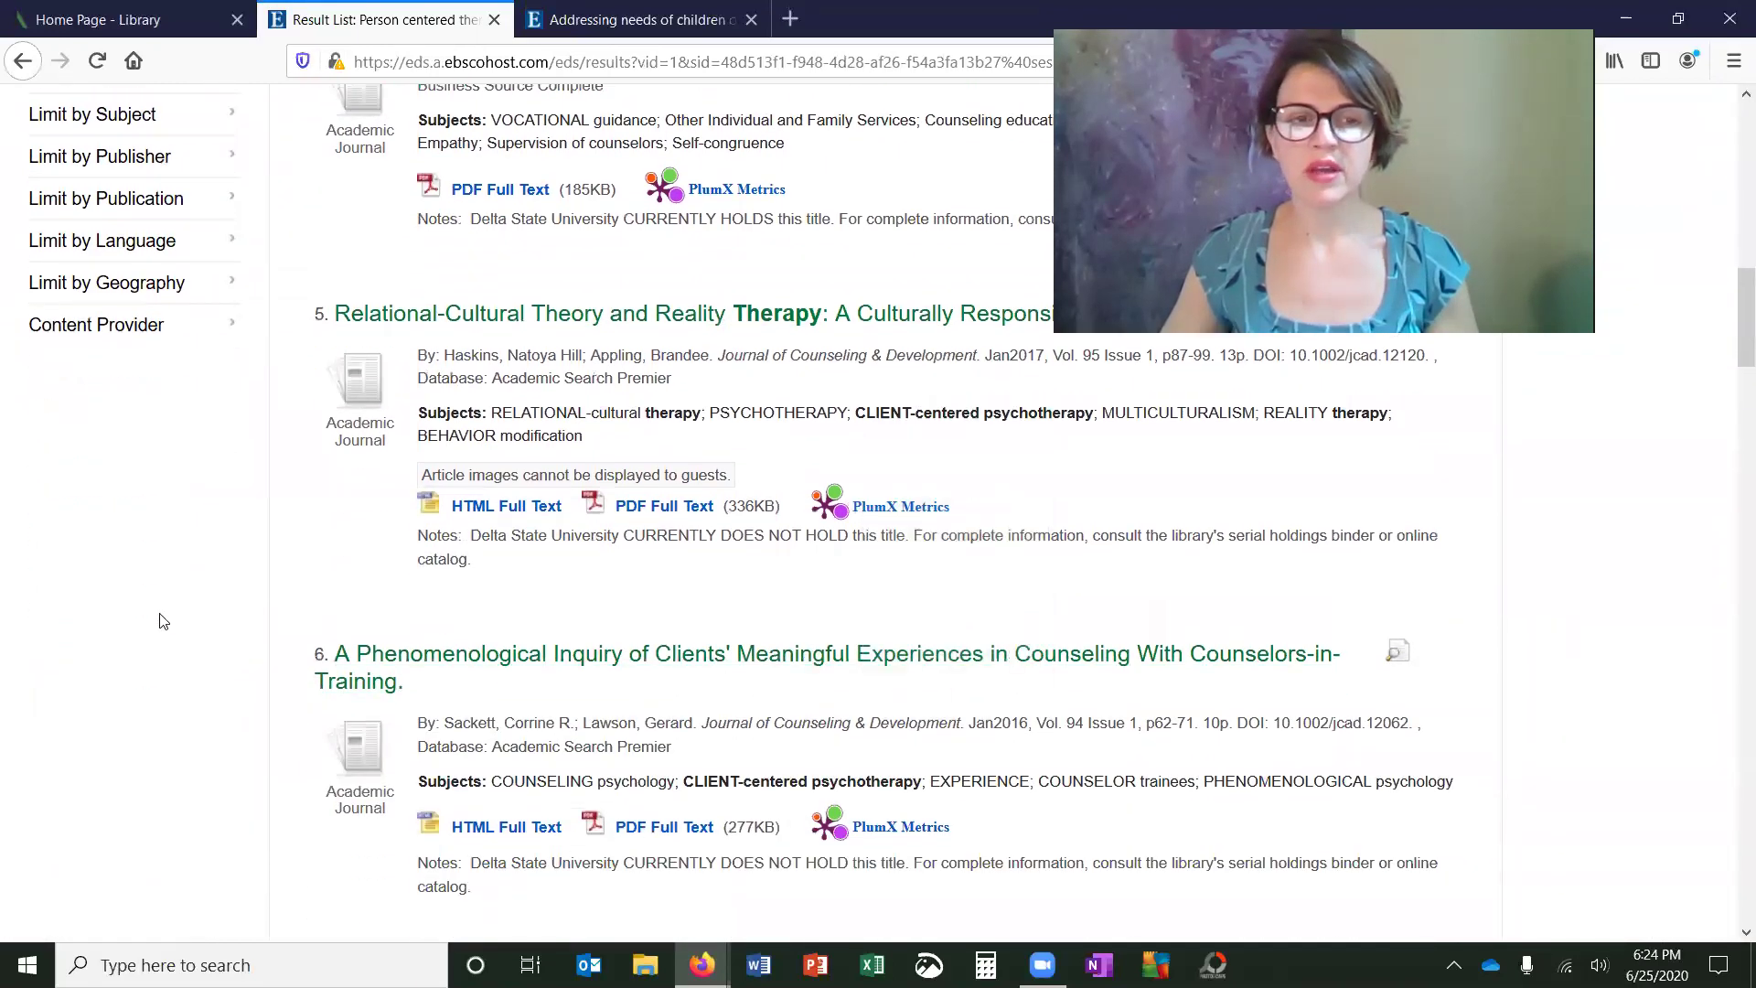